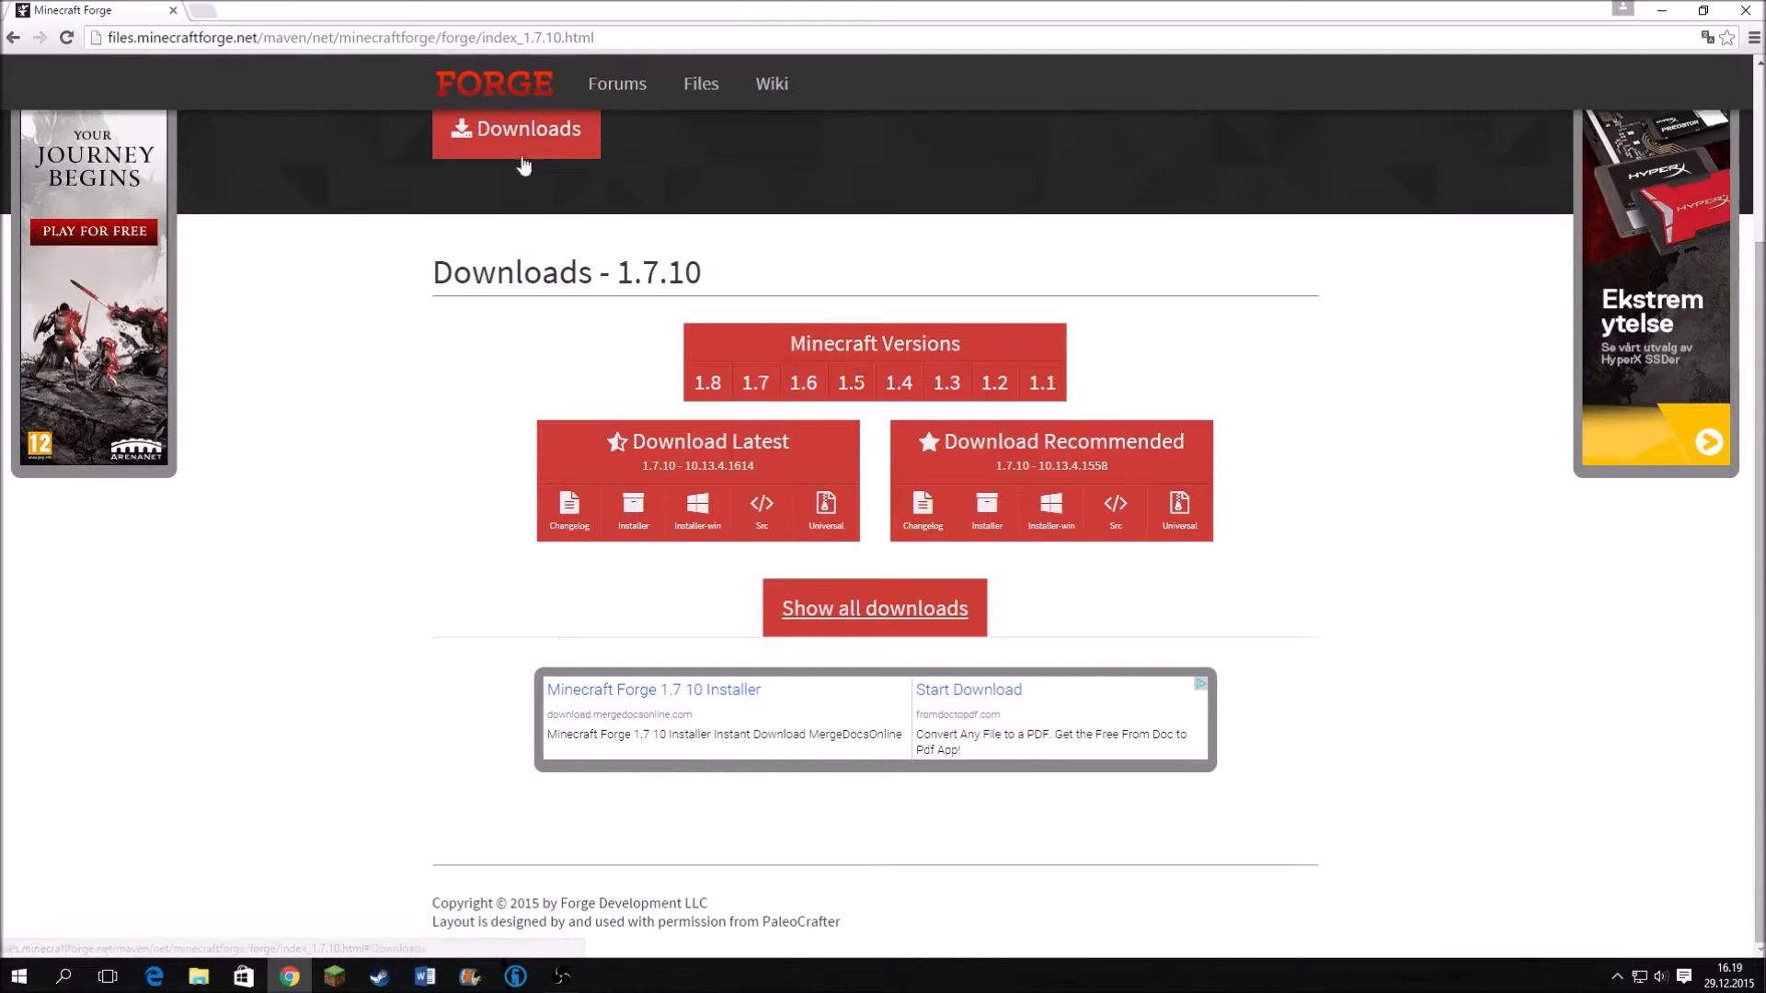
# Scroll to the top of the Forge 1.7.10 downloads page and shrink the browser window
pyautogui.scroll(2, 729, 276)
pyautogui.scroll(1, 590, 260)
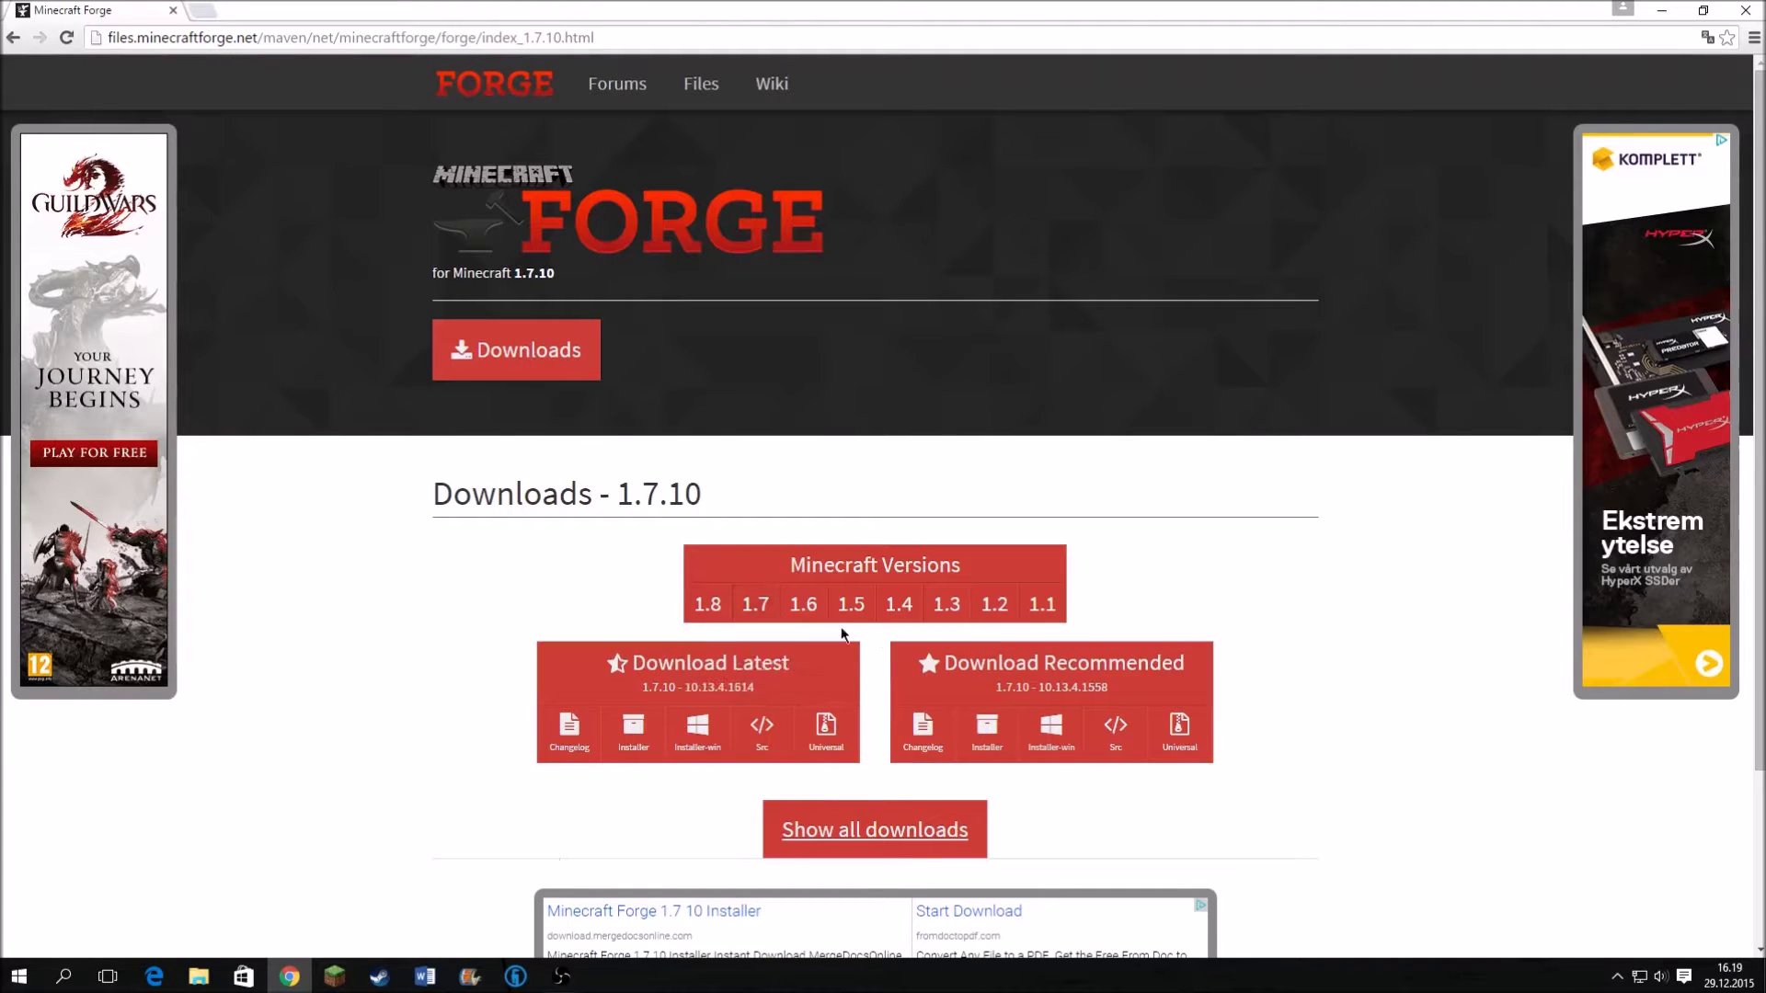
pyautogui.moveTo(692, 614)
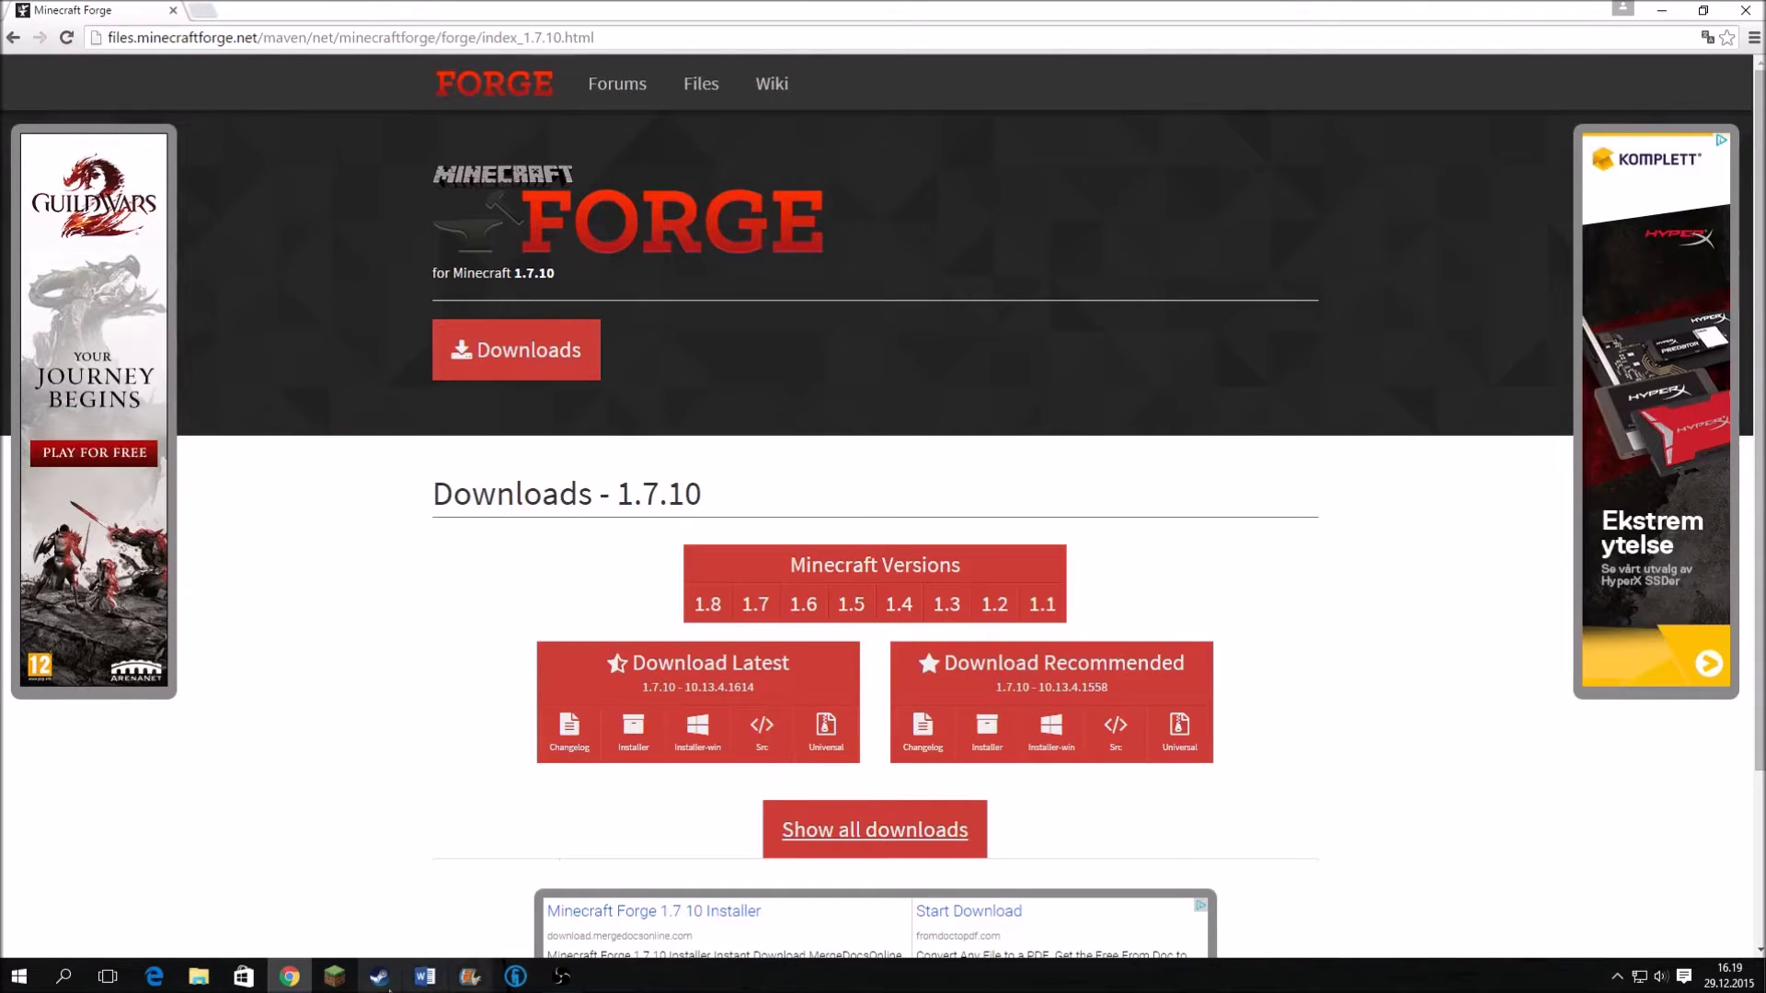
pyautogui.moveTo(1118, 20); pyautogui.dragTo(1179, 480)
# Re-maximize Chrome and request the Installer-win for latest build 1.7.10-10.13.4.1614
pyautogui.moveTo(1740, 398); pyautogui.dragTo(1708, 531)
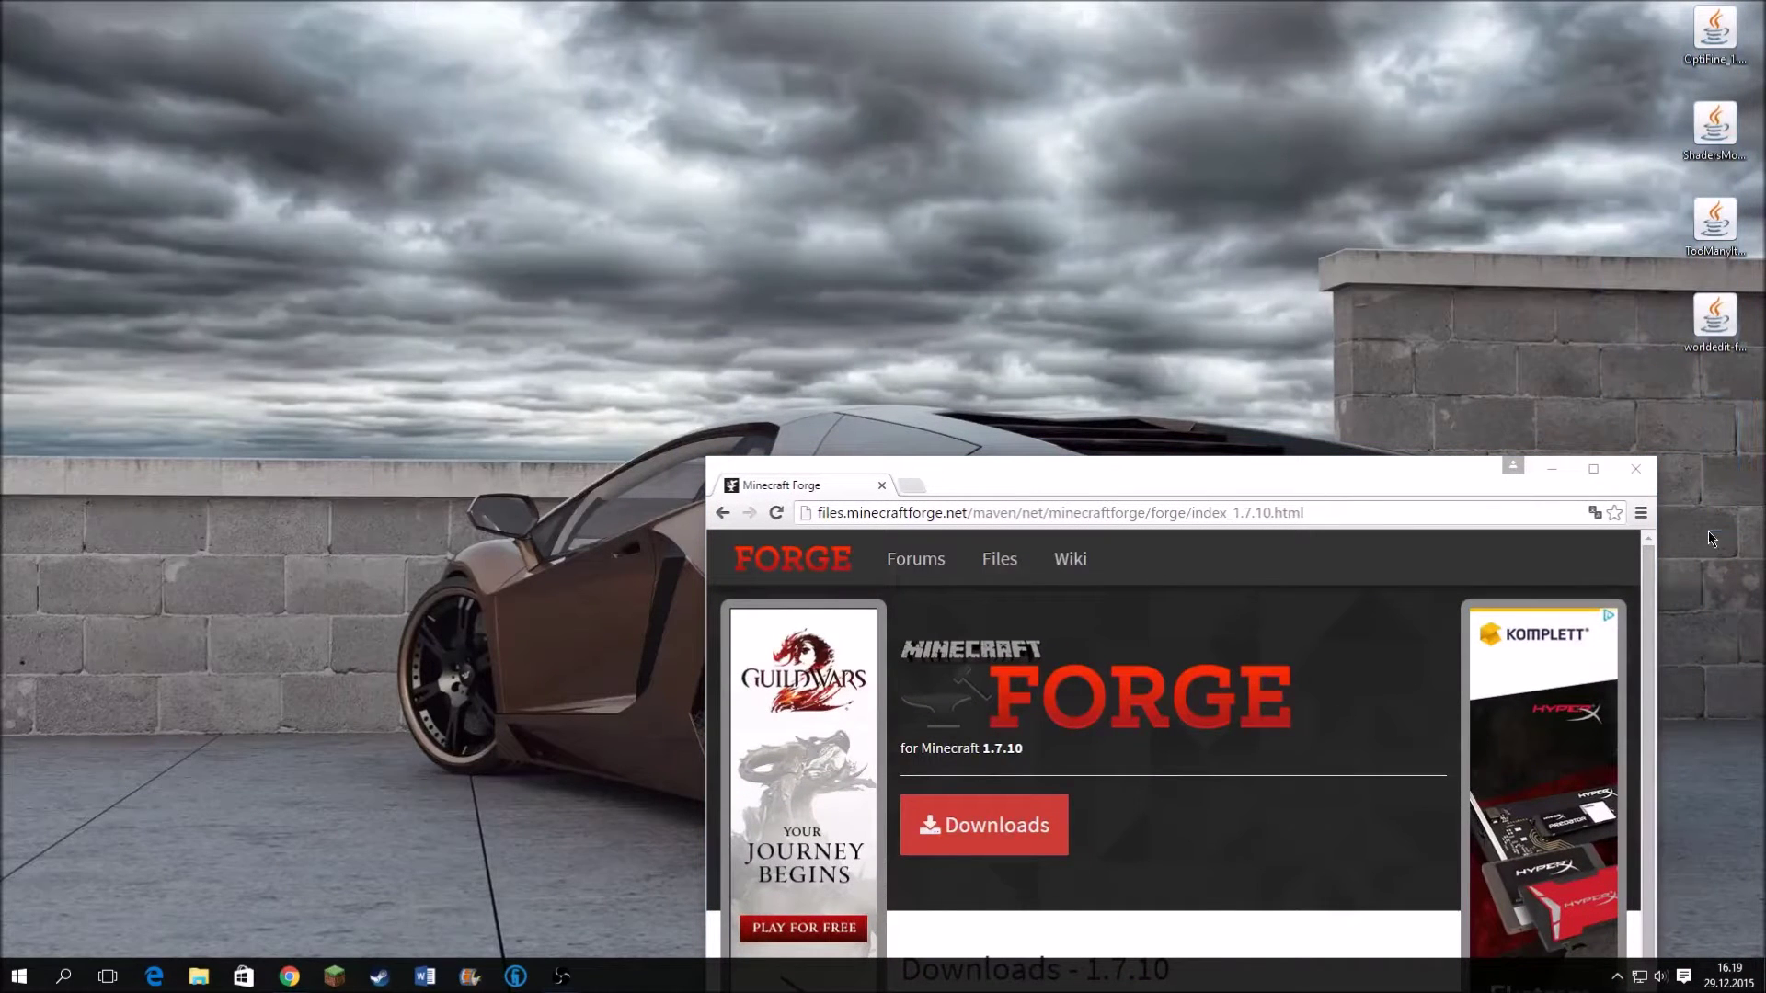
pyautogui.click(1593, 469)
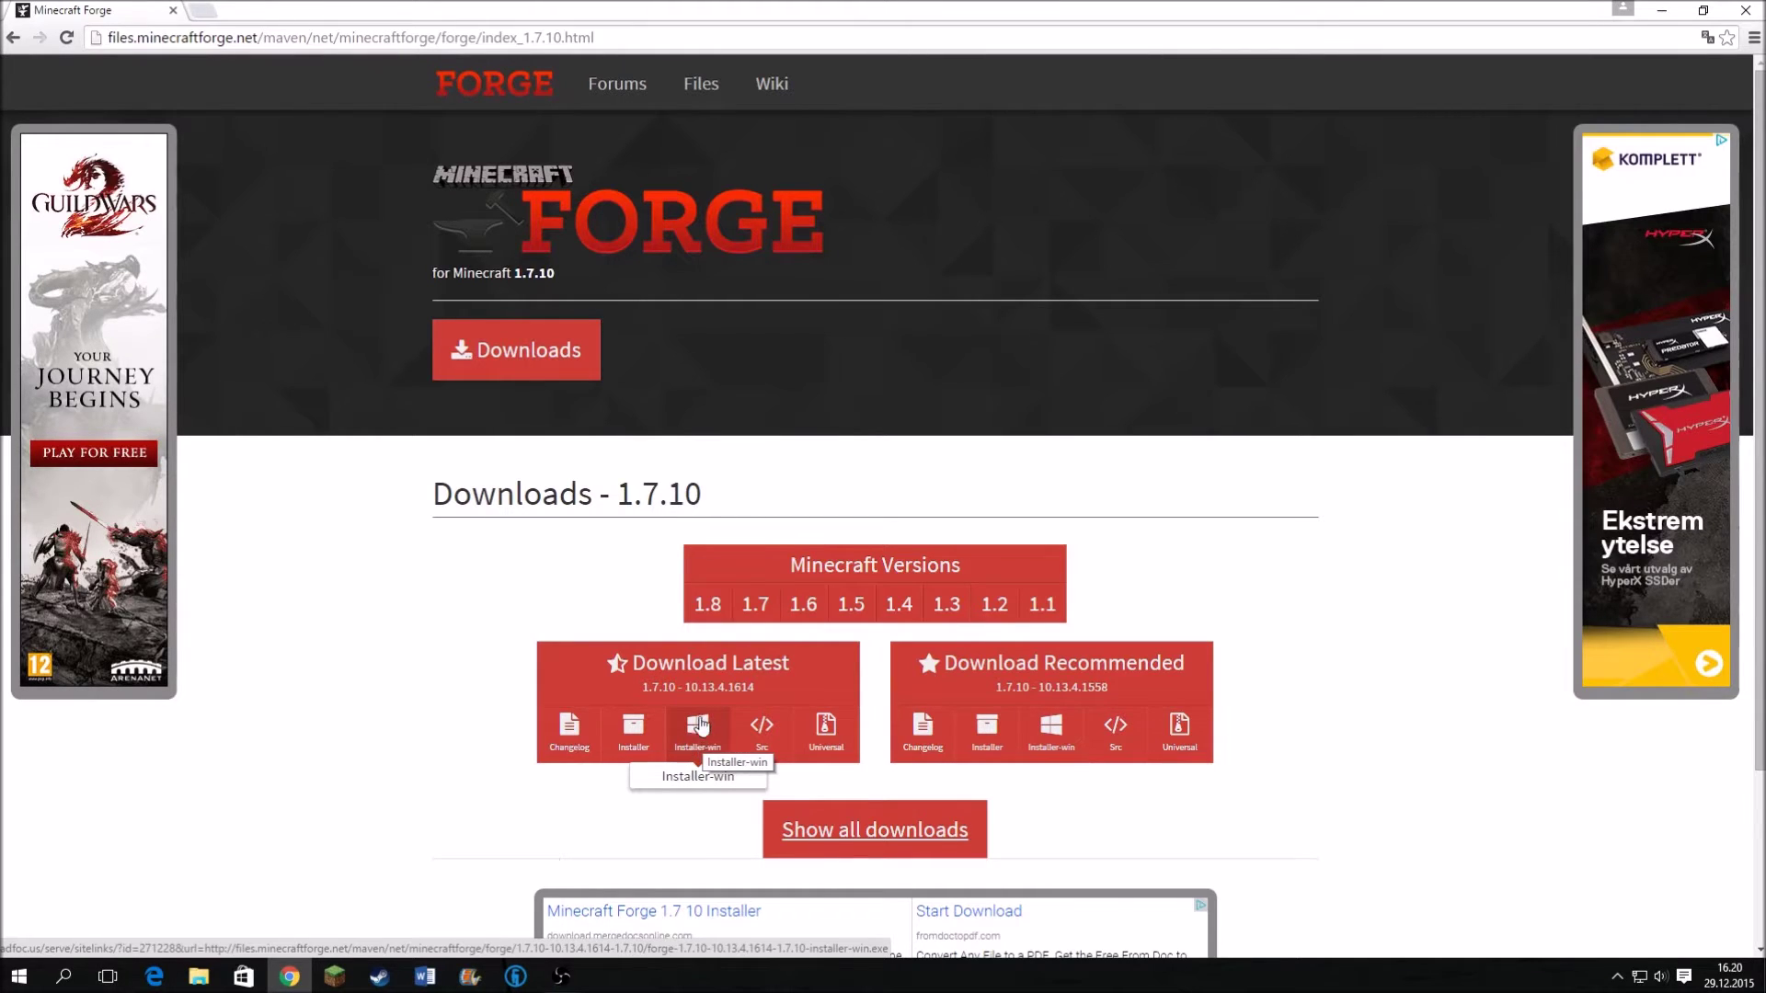
pyautogui.click(702, 729)
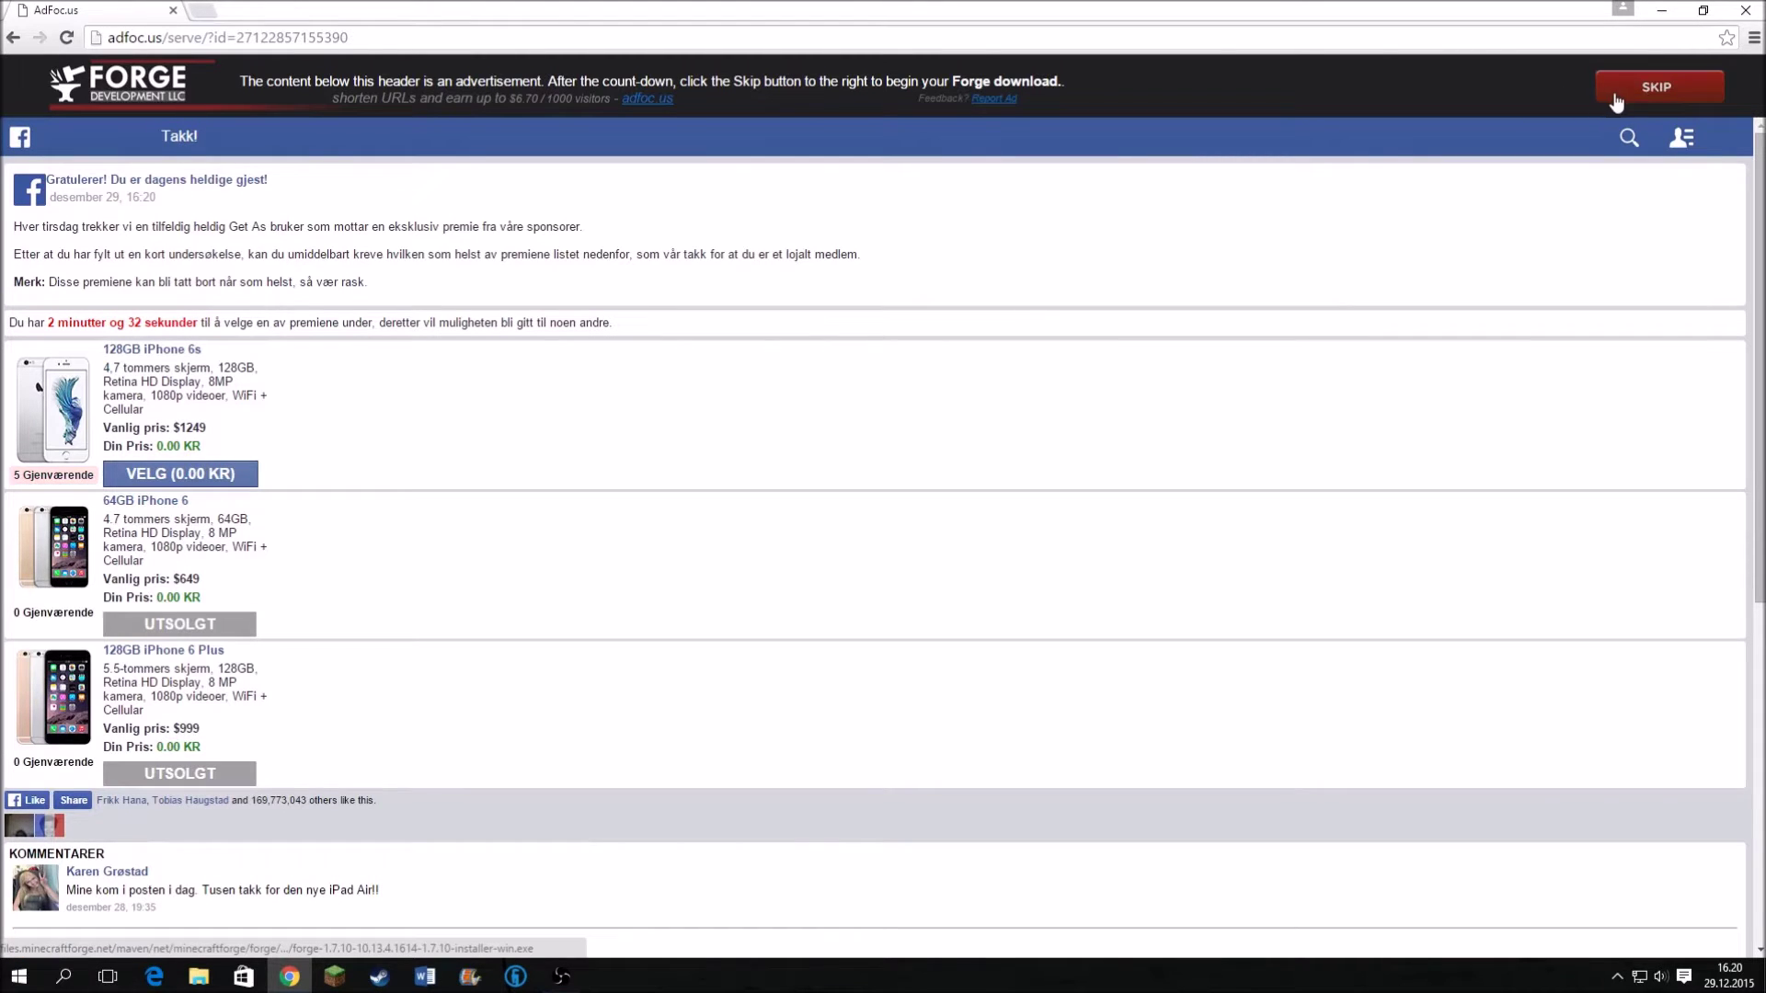
# Skip the adfoc.us ad and run the downloaded forge-1.7.10-10.13.4 installer
pyautogui.click(1679, 92)
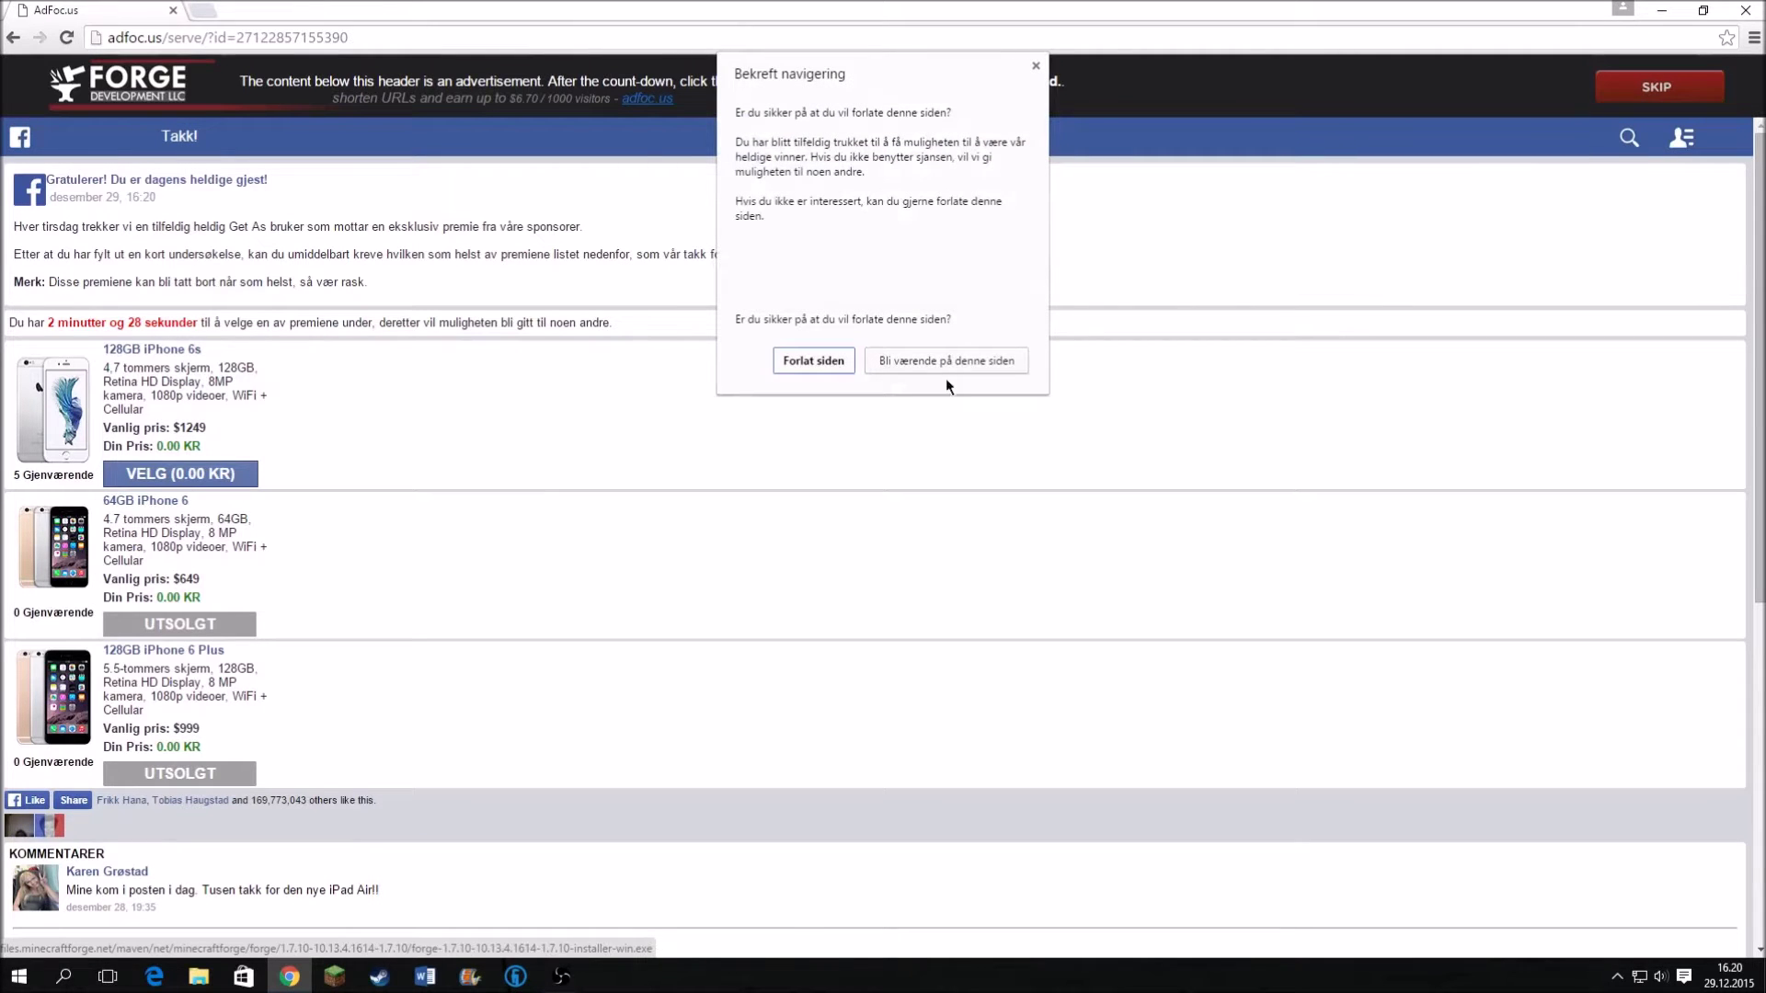
pyautogui.click(815, 360)
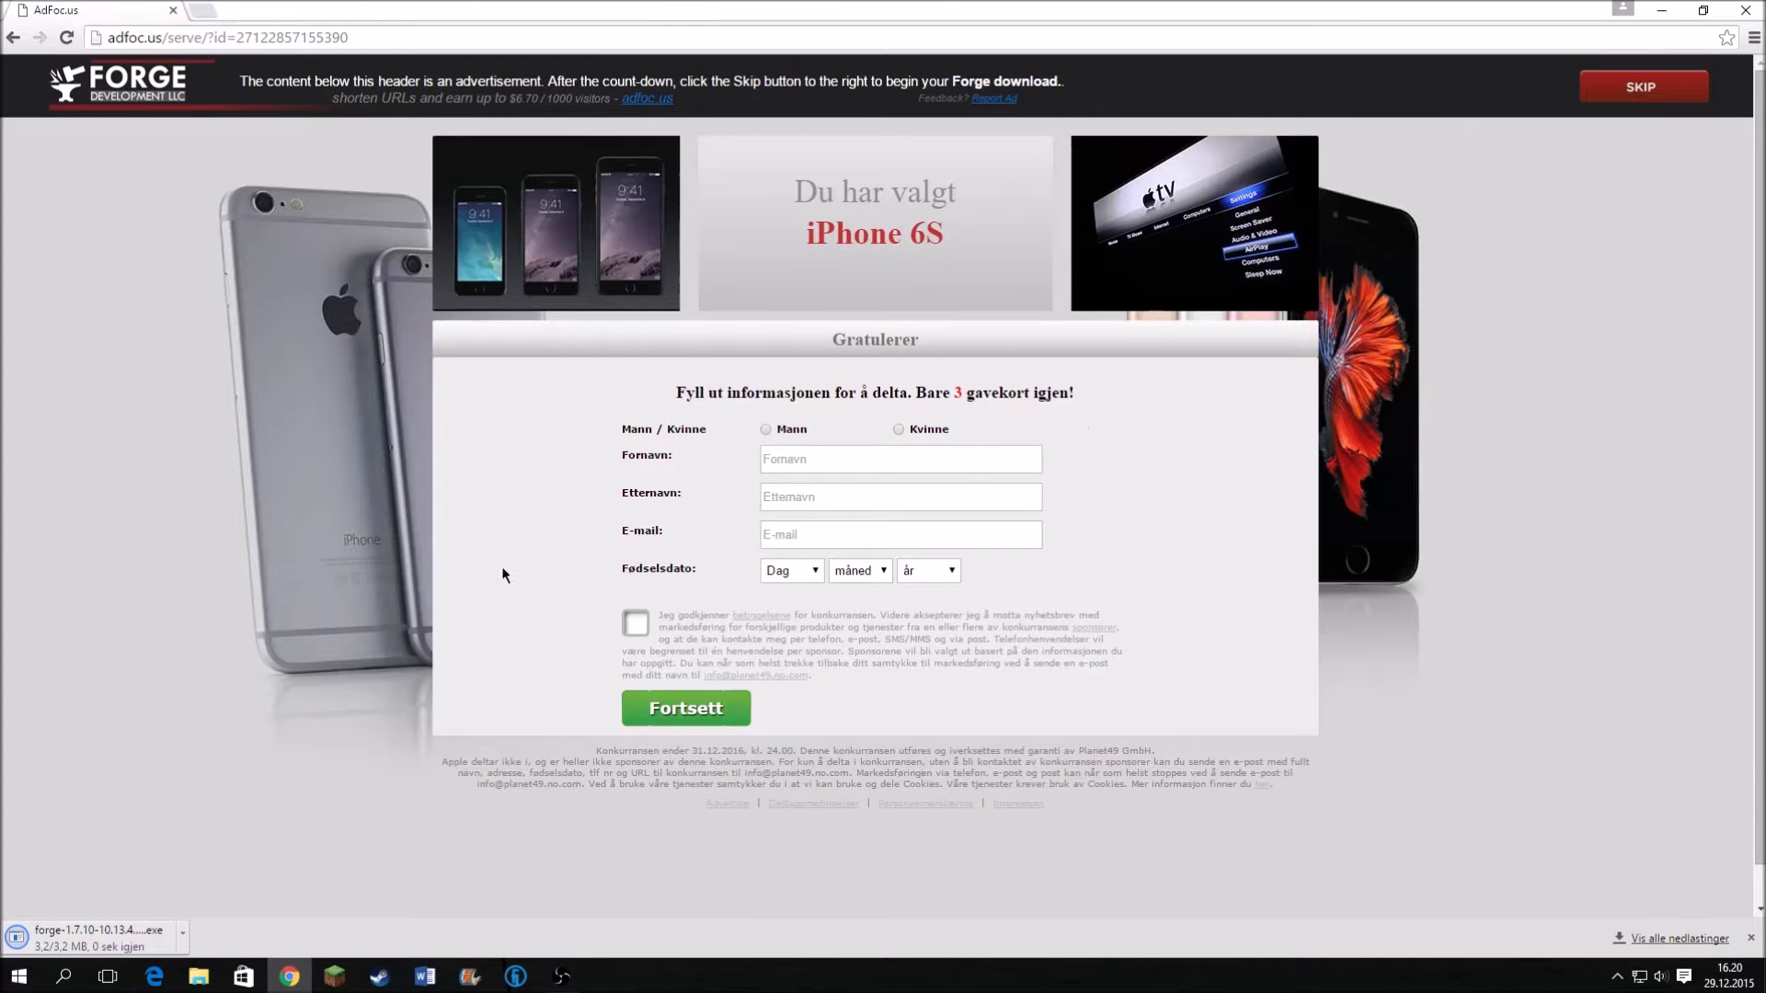
pyautogui.doubleClick(541, 9)
pyautogui.moveTo(1161, 77); pyautogui.dragTo(1201, 132)
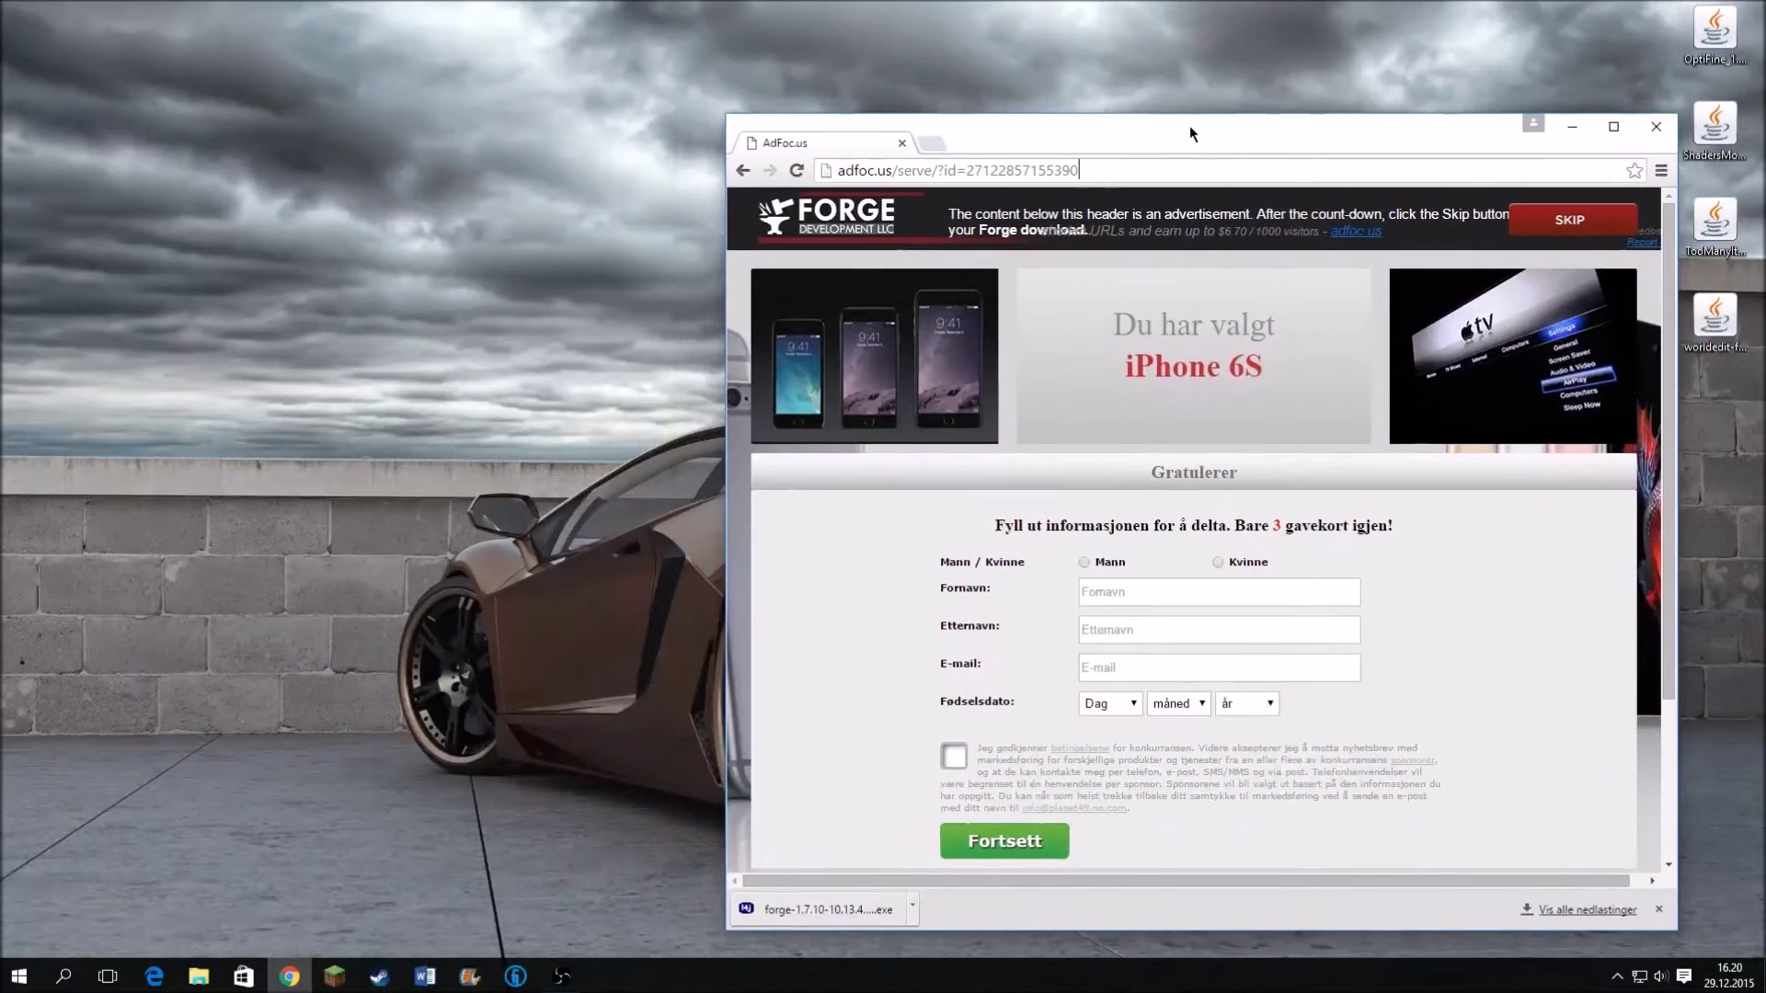
pyautogui.click(796, 910)
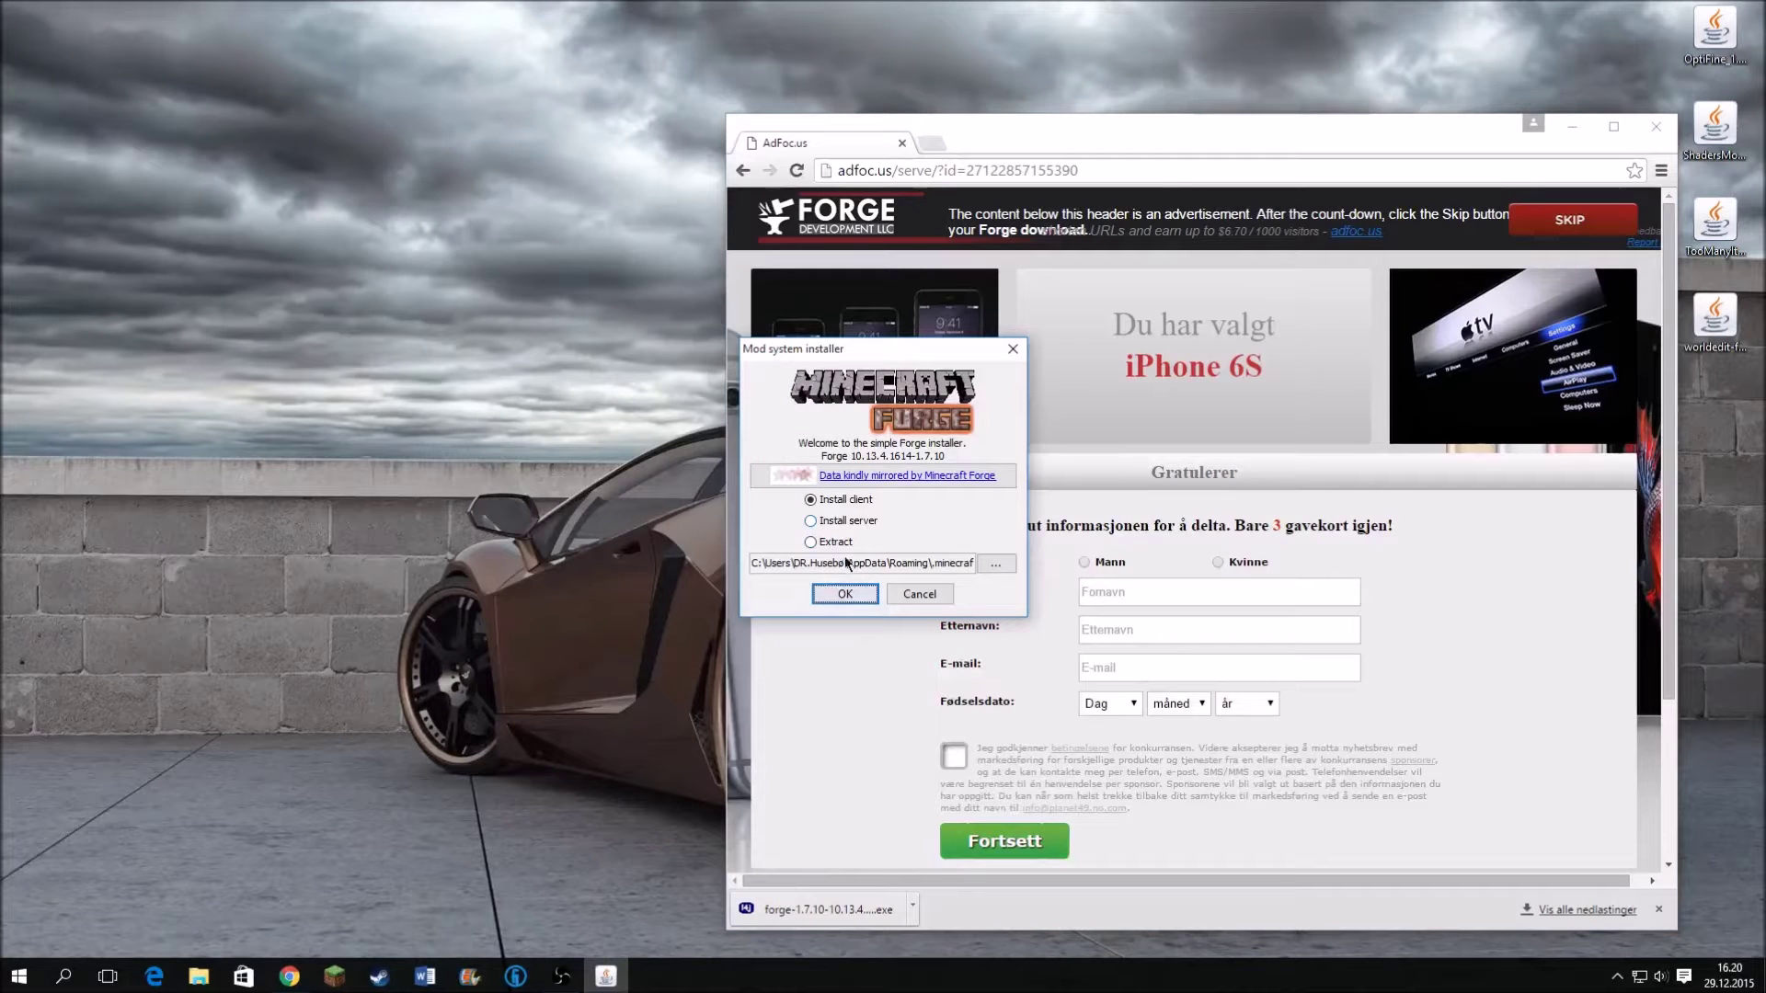
# Install the Forge client into the default .minecraft folder, acknowledge completion, and close Chrome
pyautogui.moveTo(810, 350); pyautogui.dragTo(641, 370)
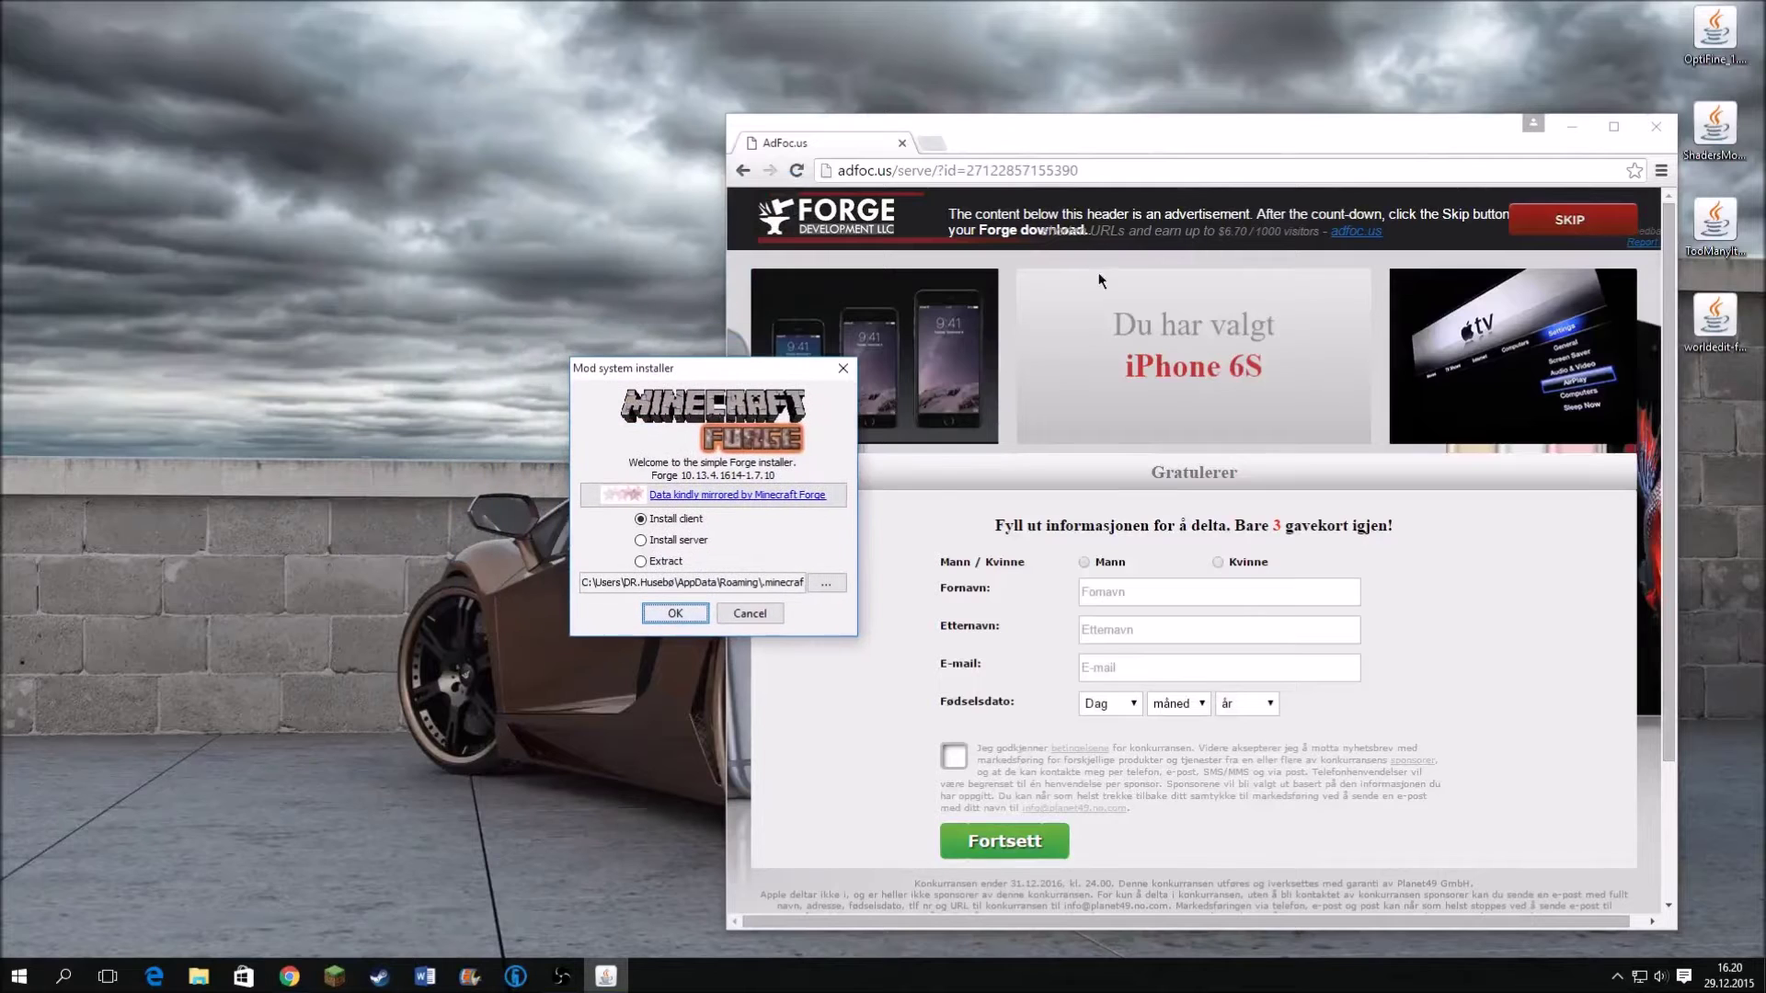
pyautogui.click(672, 616)
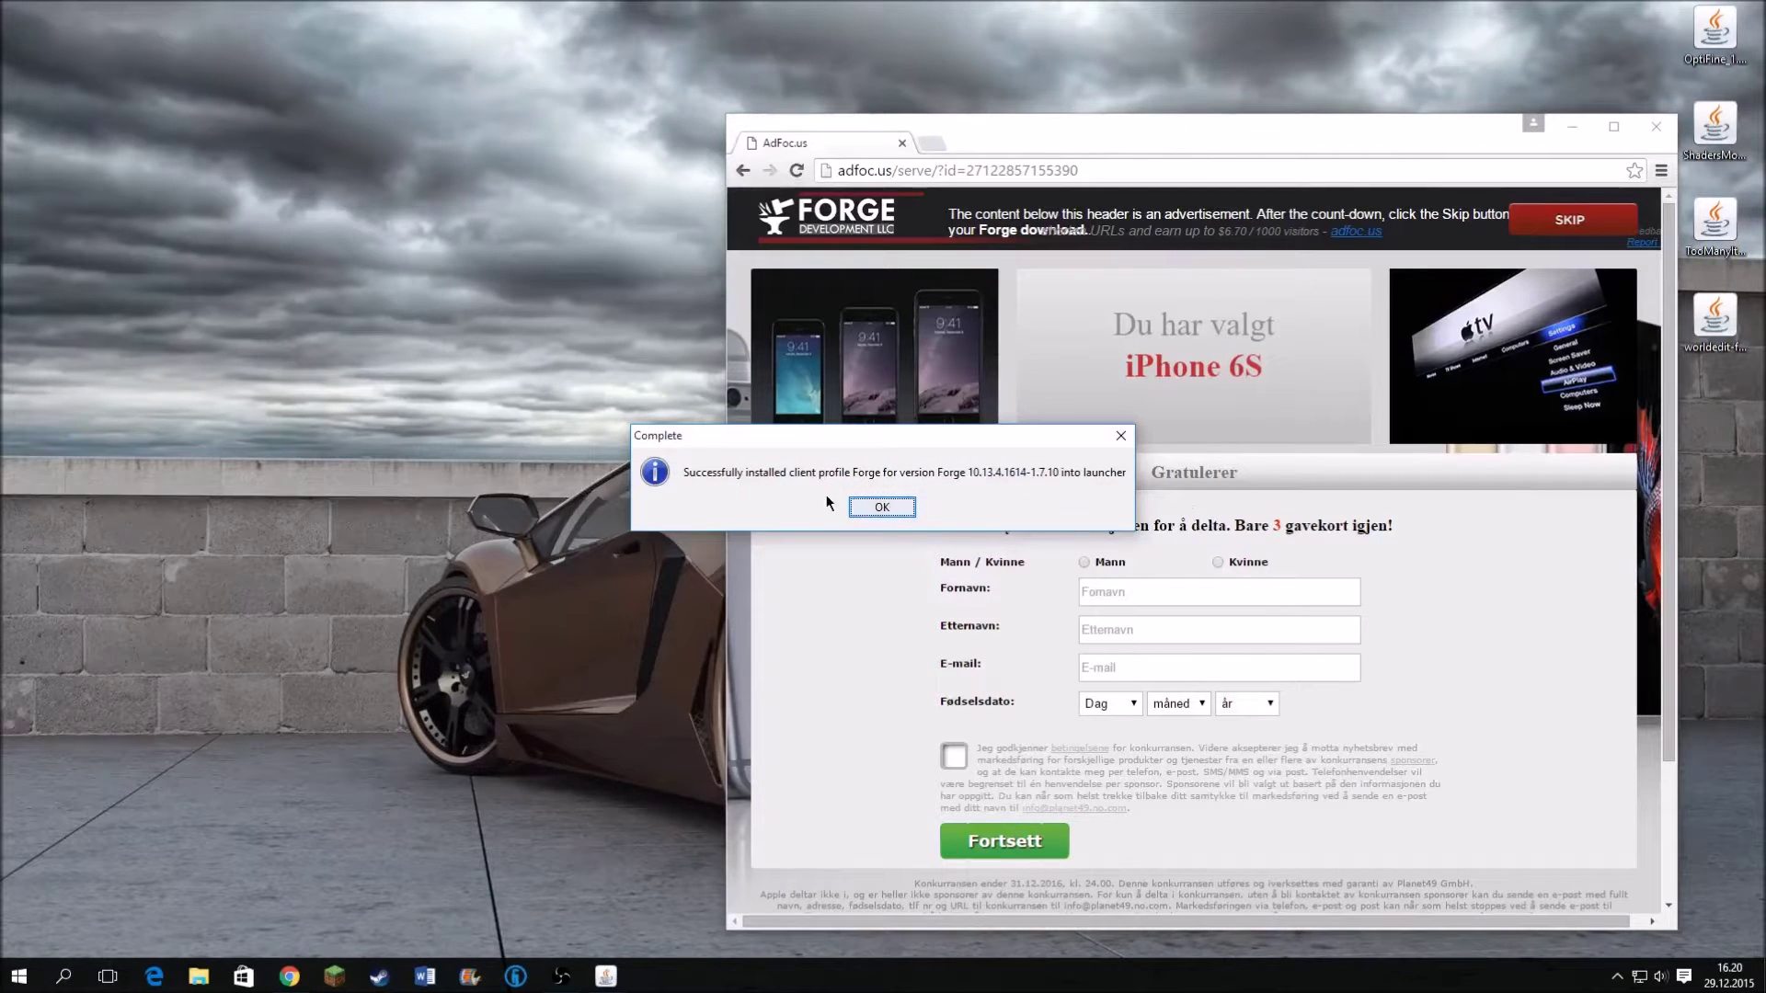
pyautogui.click(897, 508)
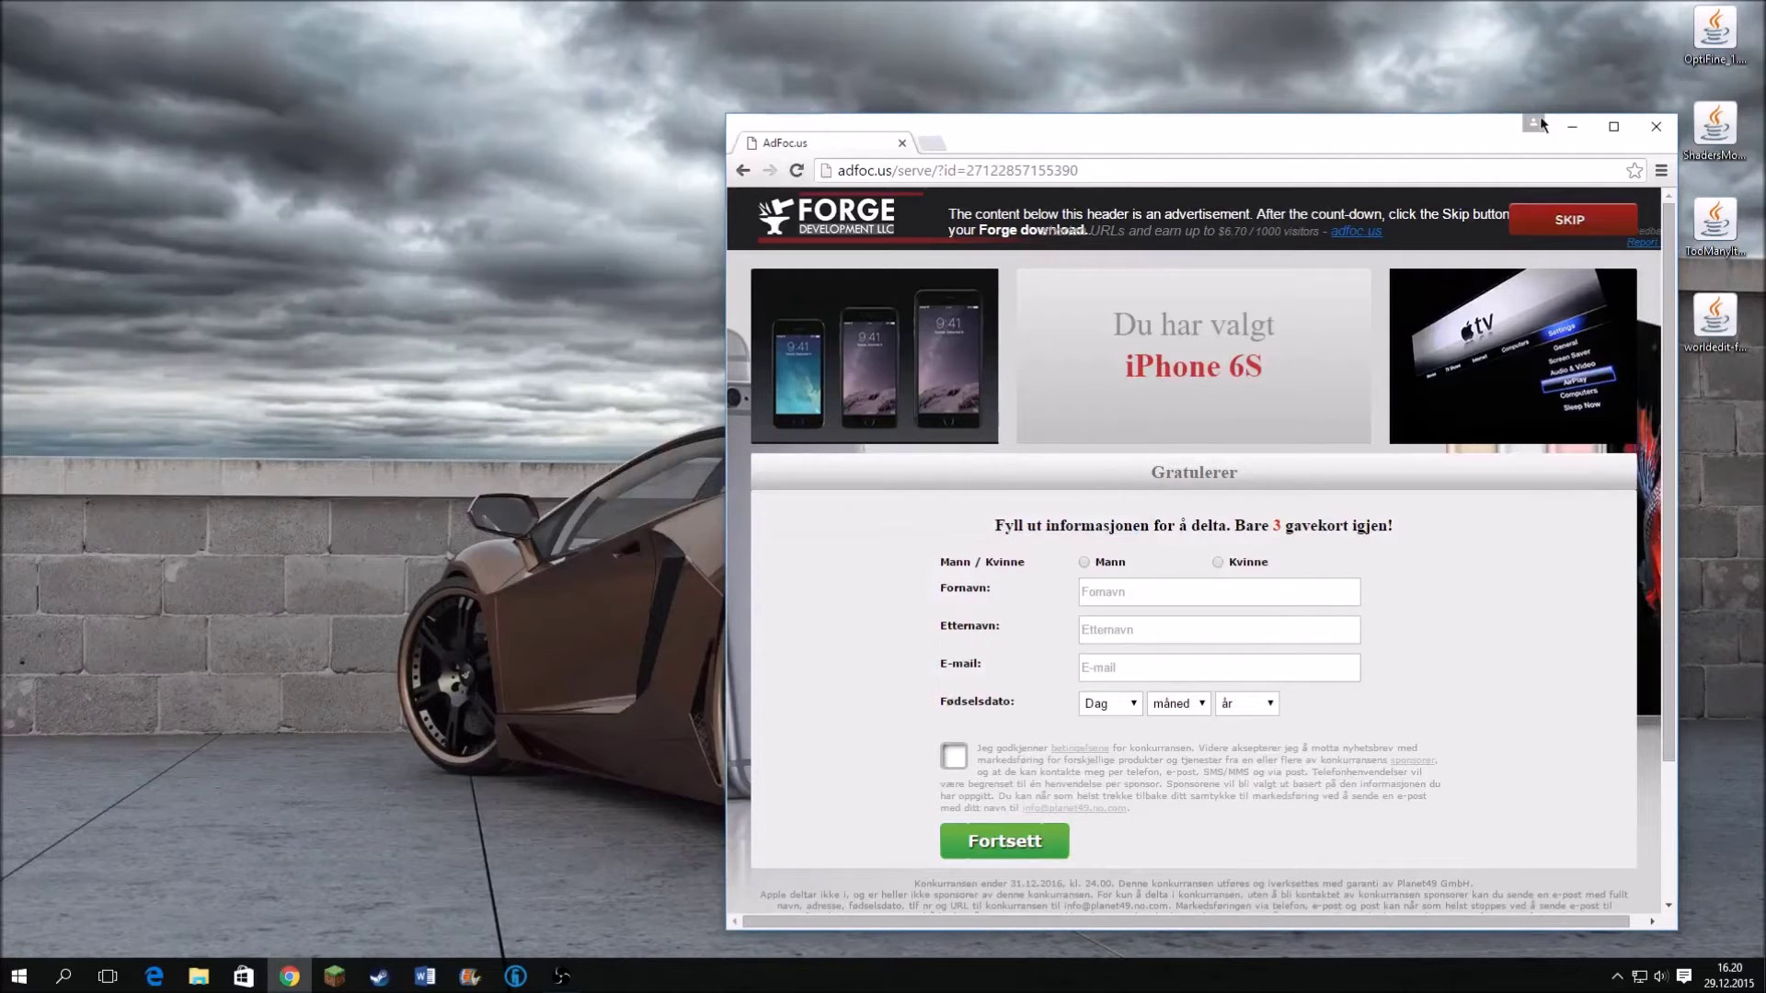
pyautogui.click(1647, 127)
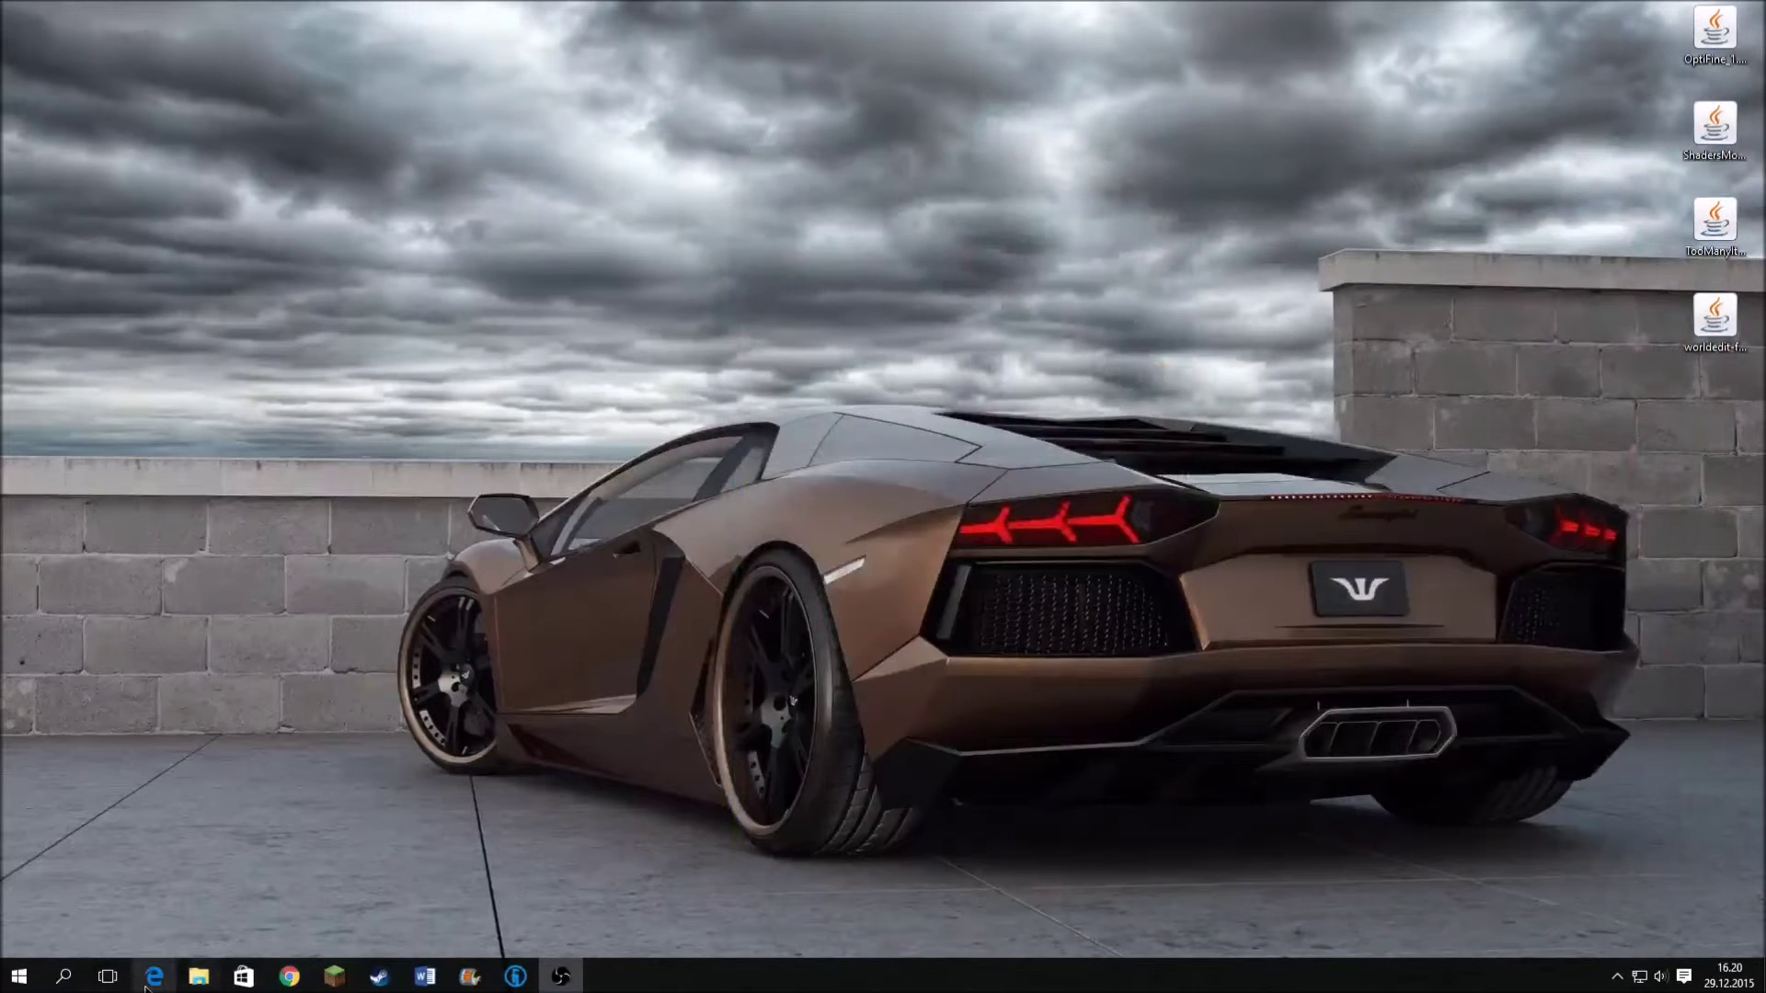
# Select the Forge profile for 1.7.10-Forge10.13.4.1614 in the launcher, then close it
pyautogui.click(66, 978)
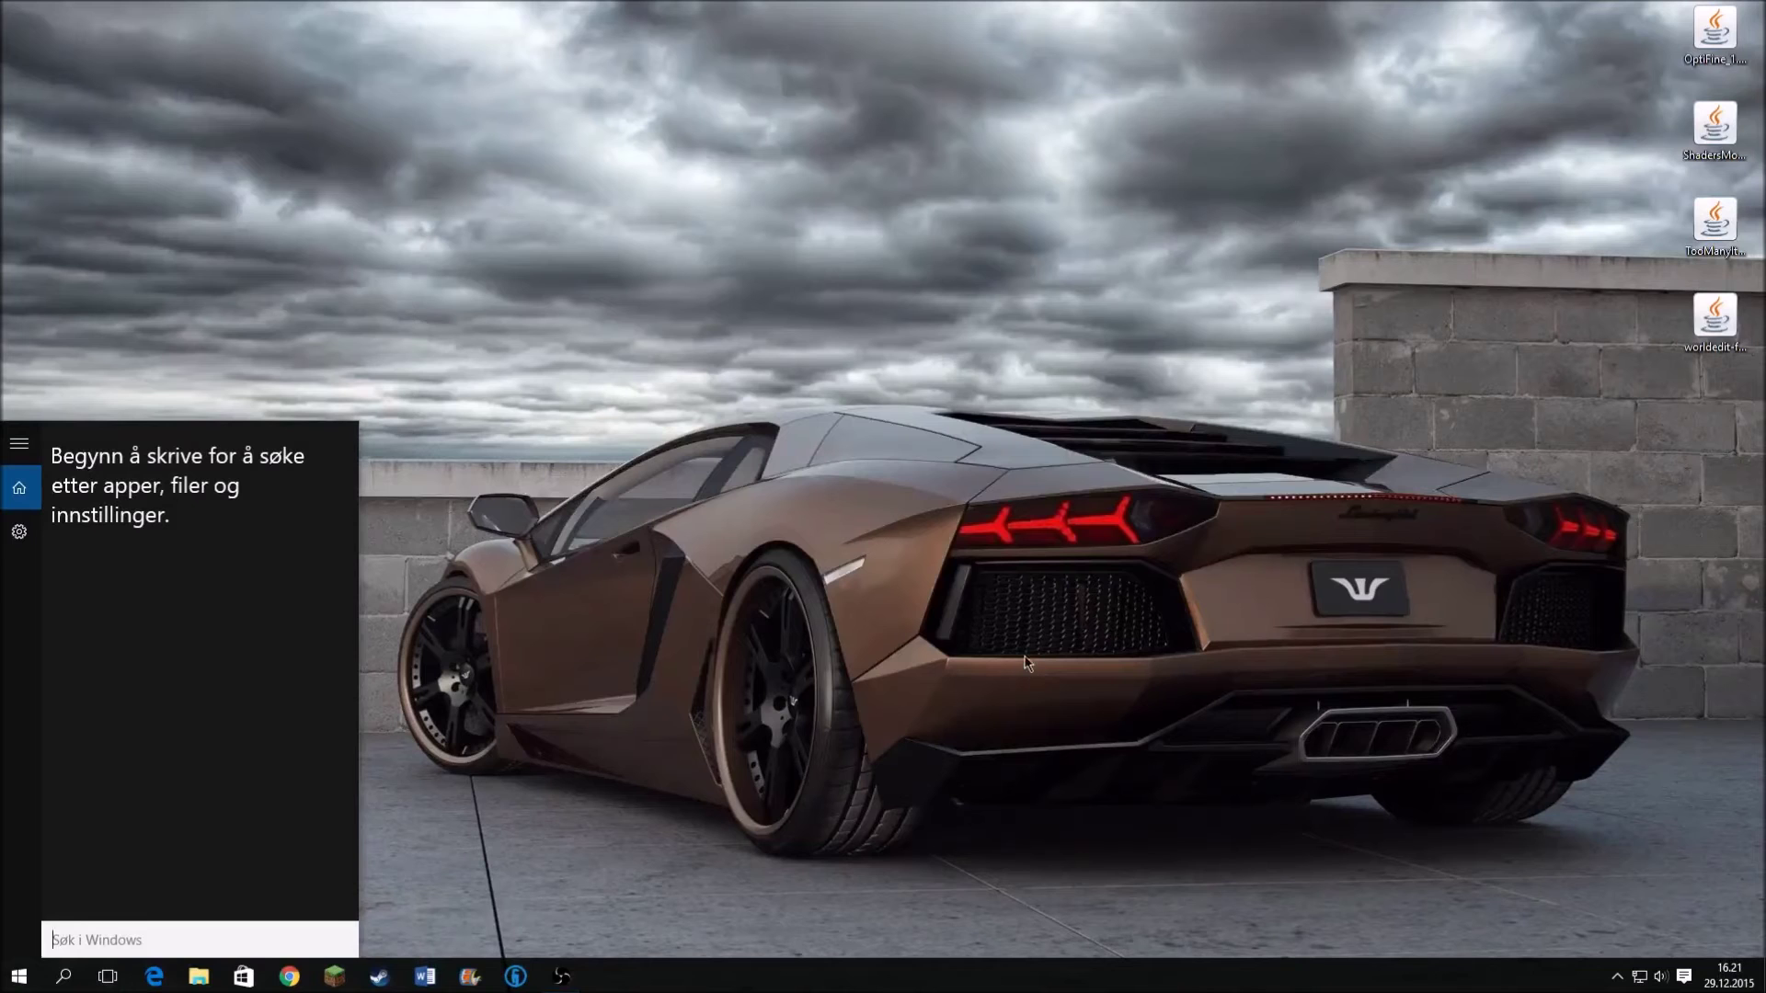
pyautogui.click(709, 857)
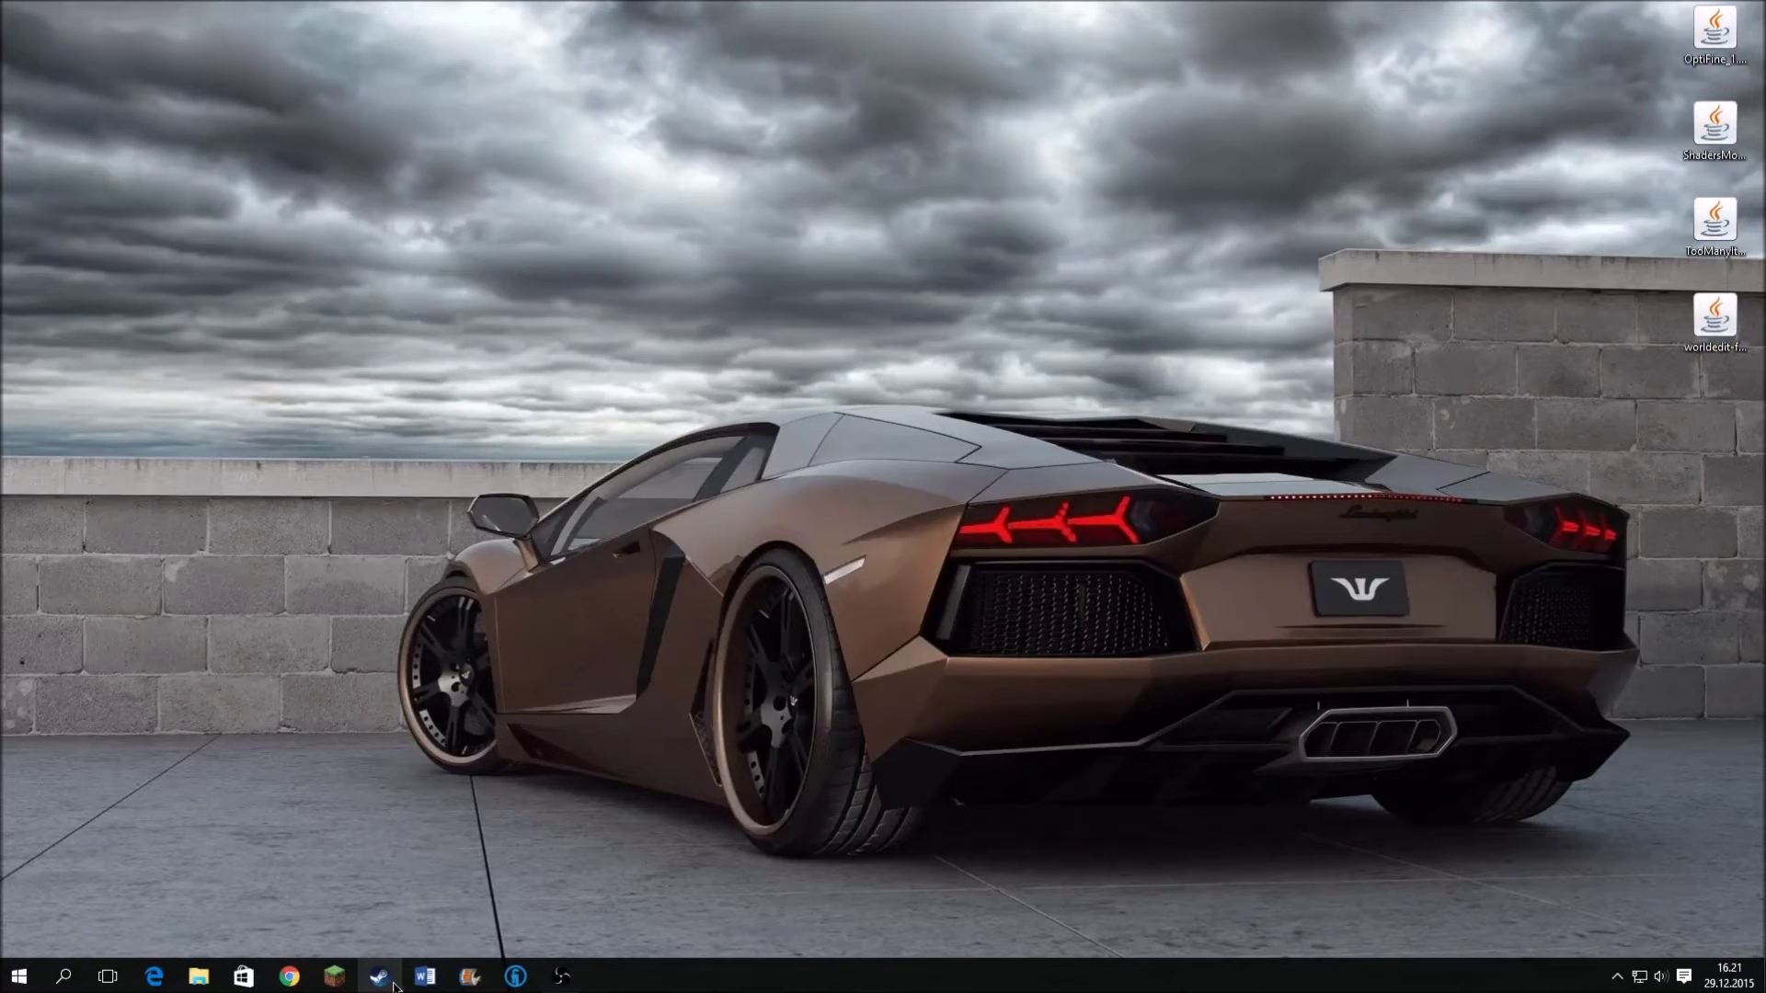
pyautogui.click(604, 694)
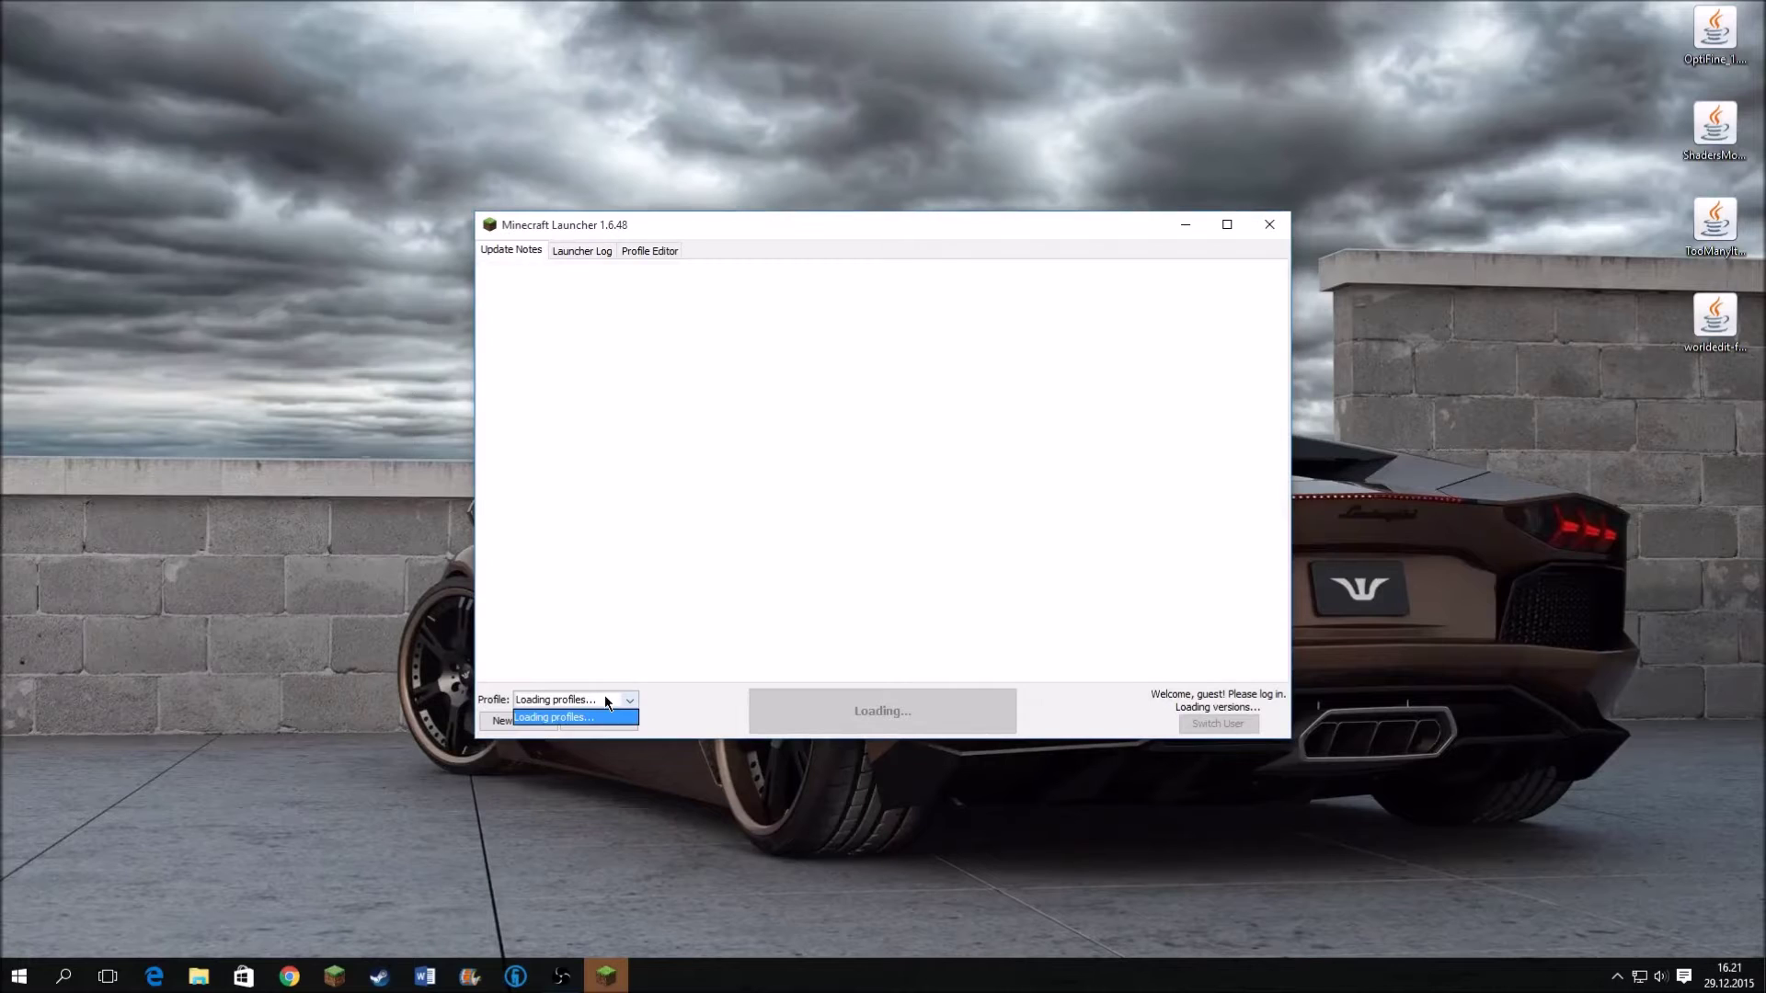
pyautogui.click(625, 699)
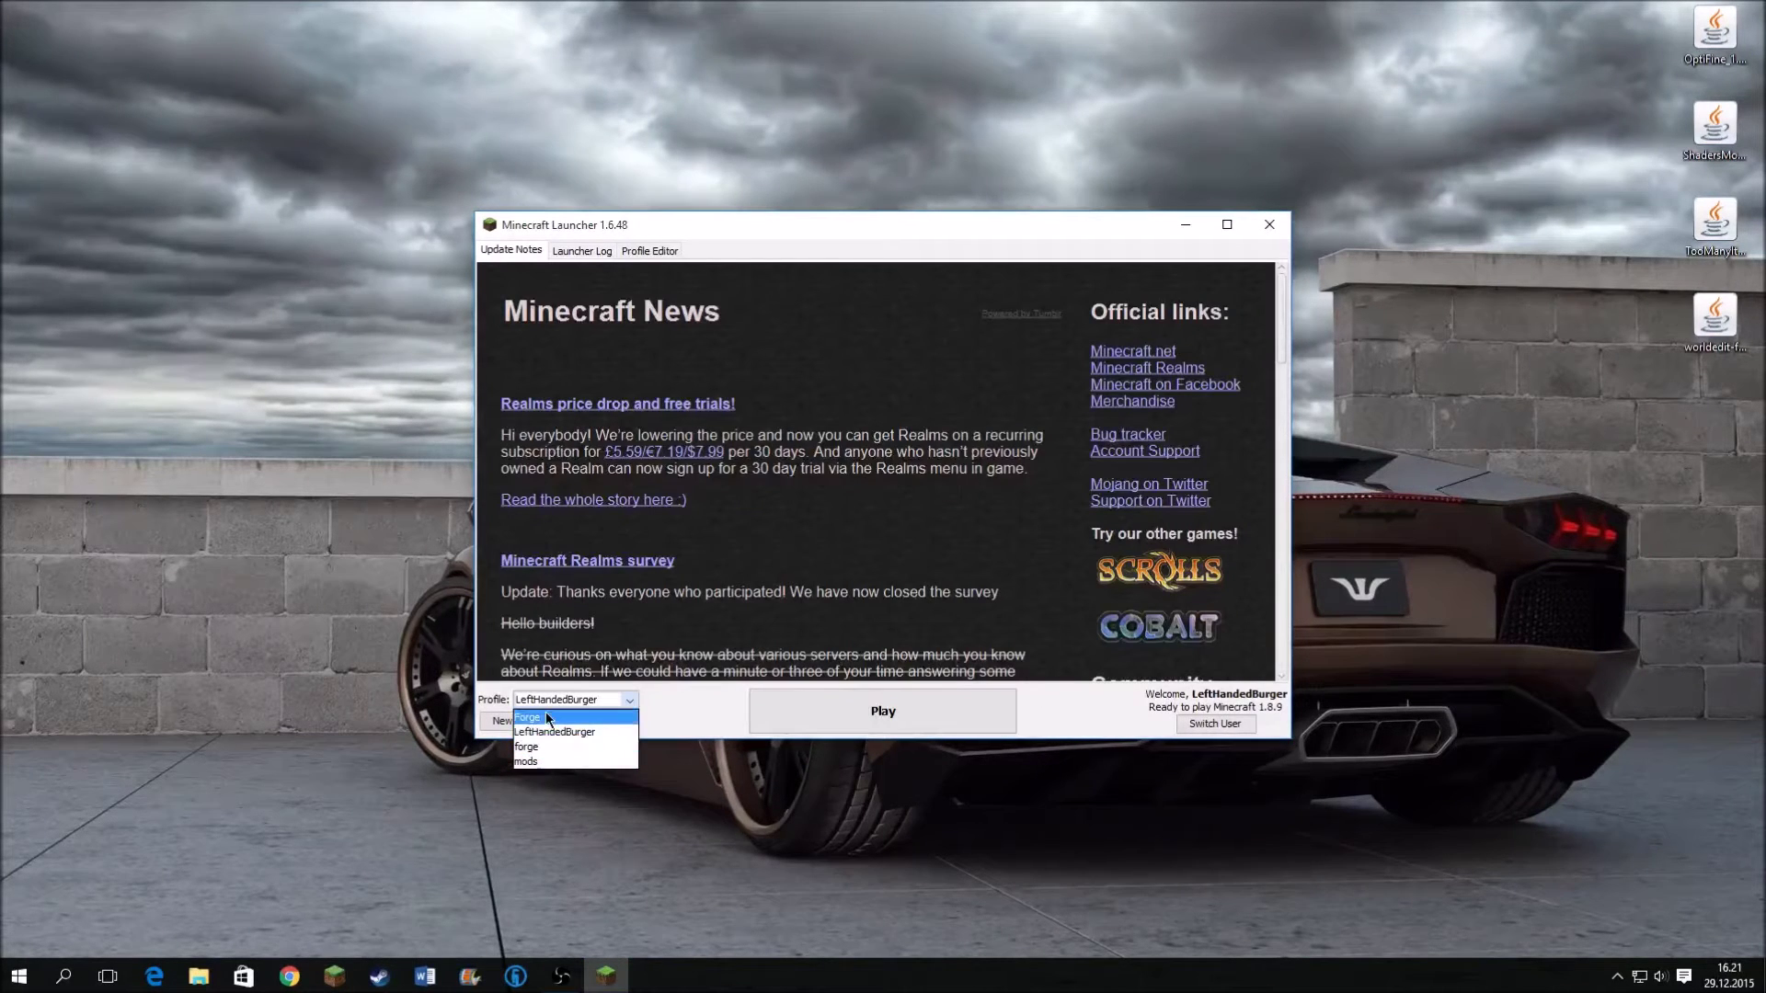
pyautogui.click(552, 718)
pyautogui.click(593, 703)
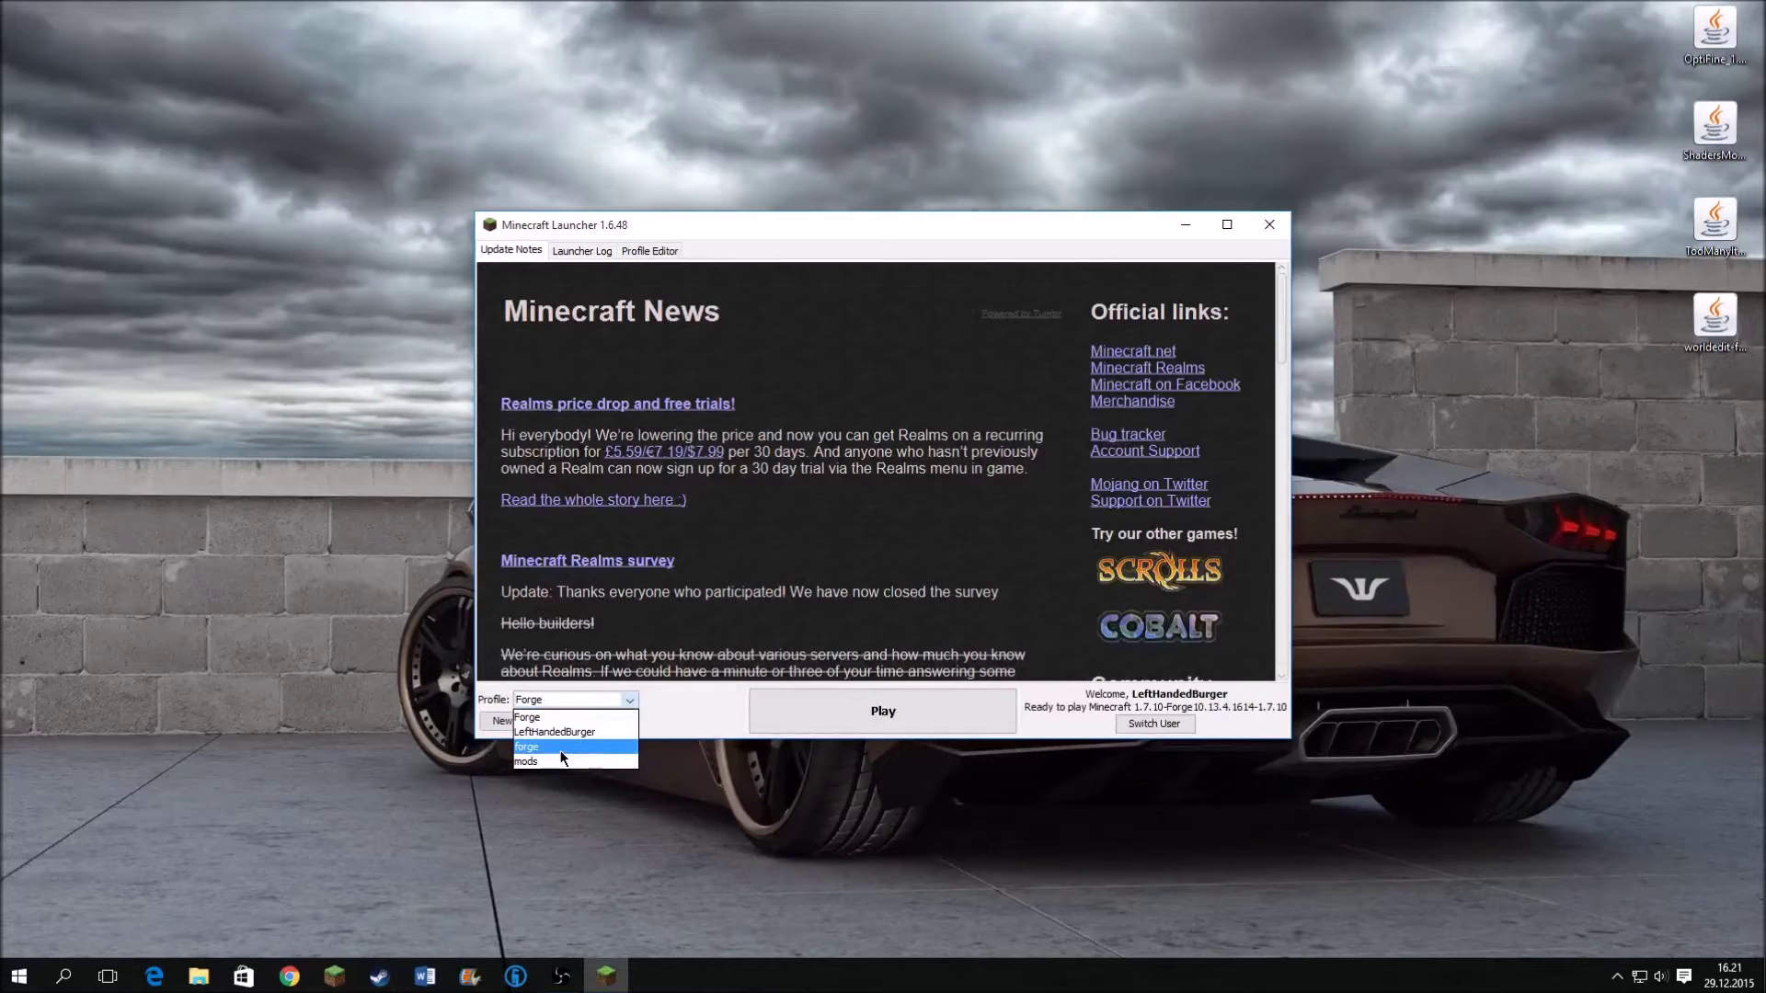
pyautogui.click(579, 745)
pyautogui.click(620, 703)
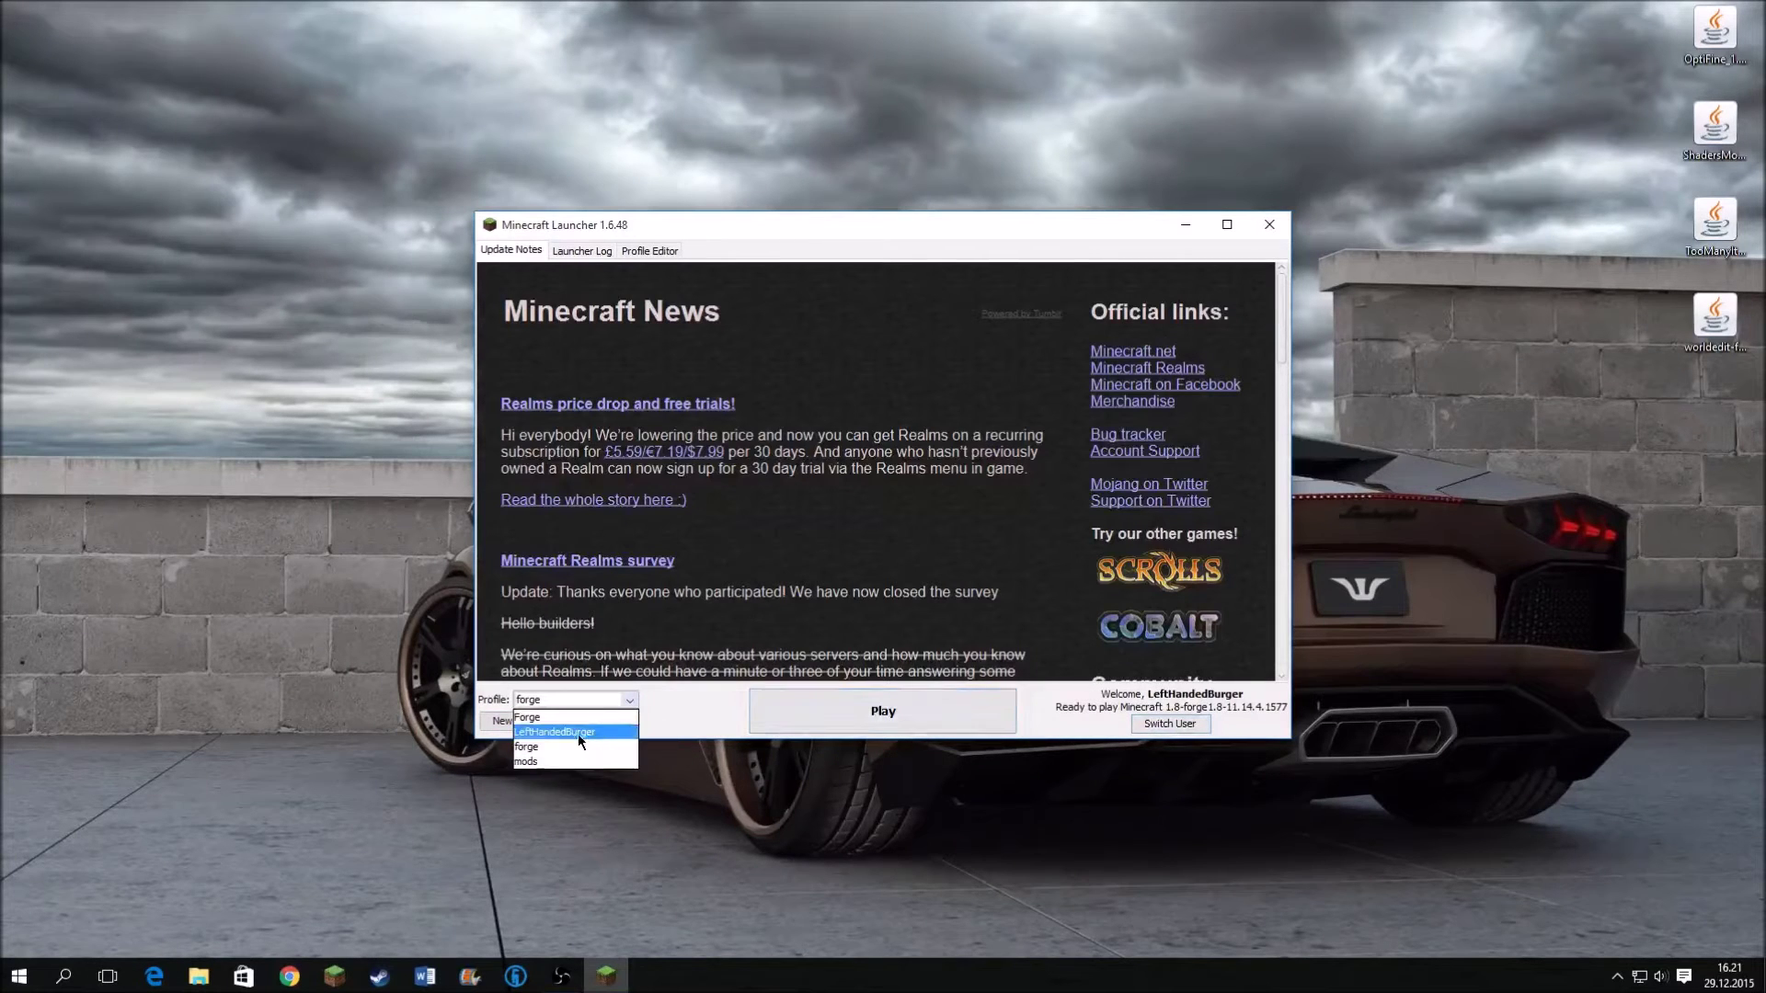
pyautogui.click(556, 731)
pyautogui.click(589, 701)
pyautogui.click(538, 718)
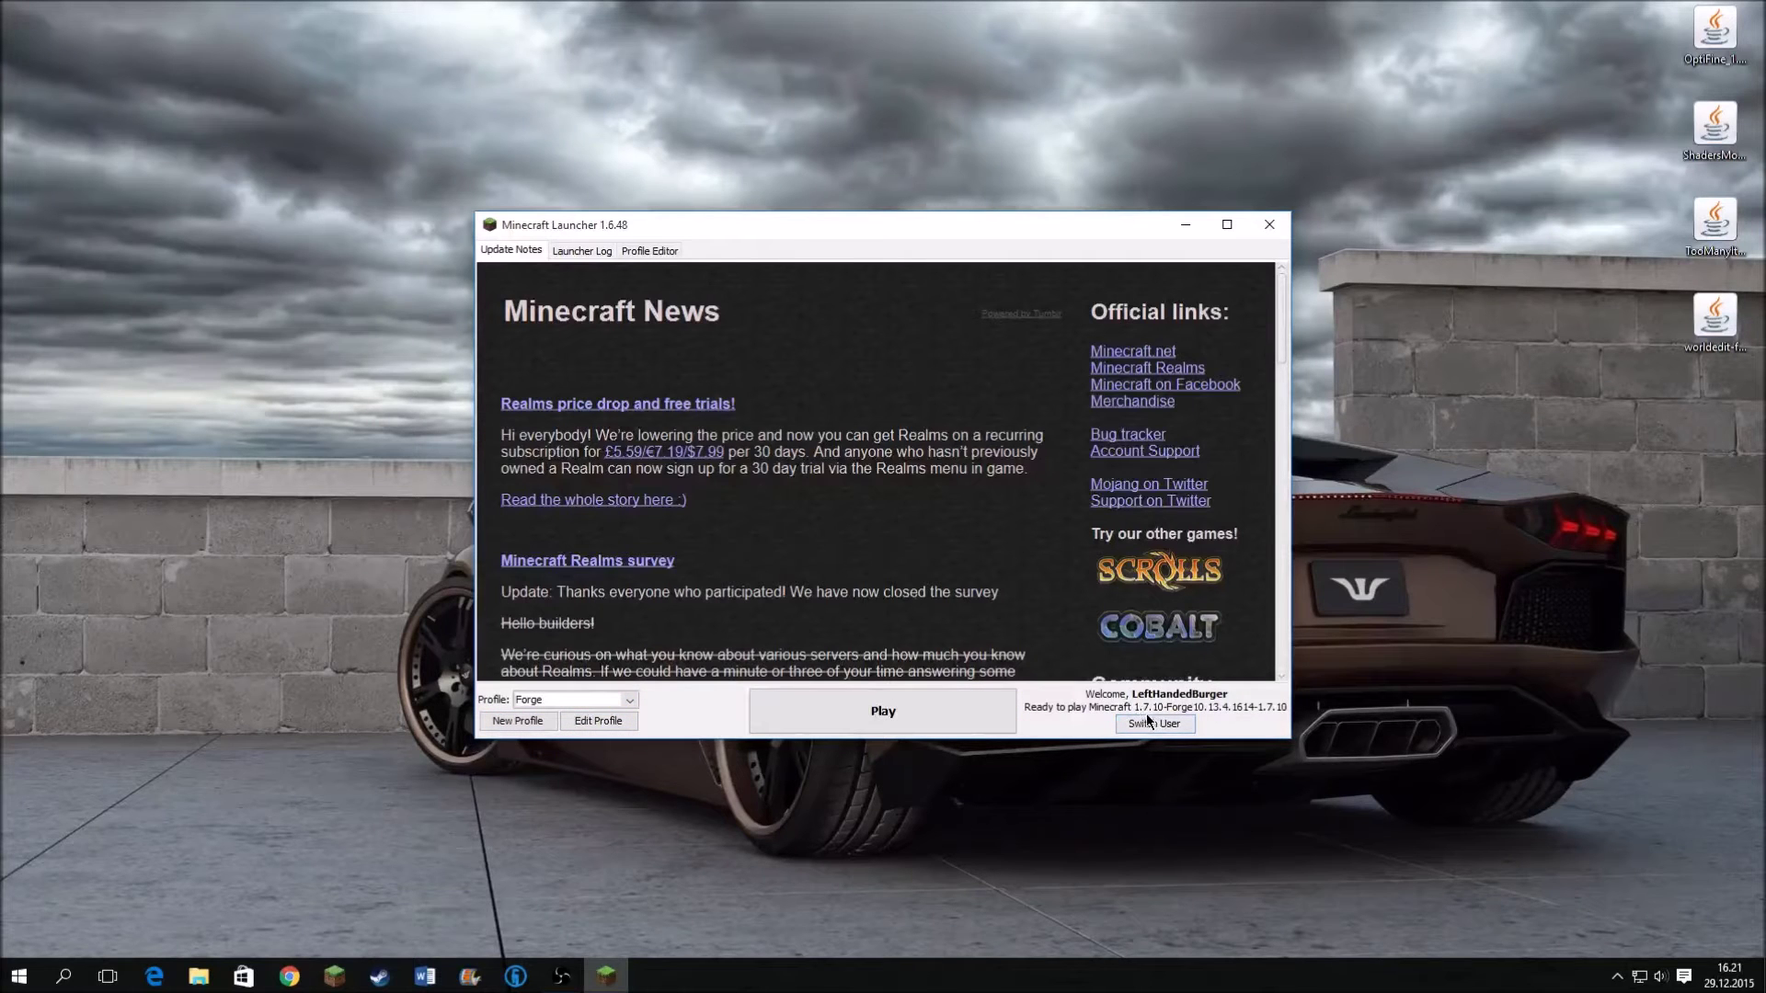
pyautogui.click(1270, 224)
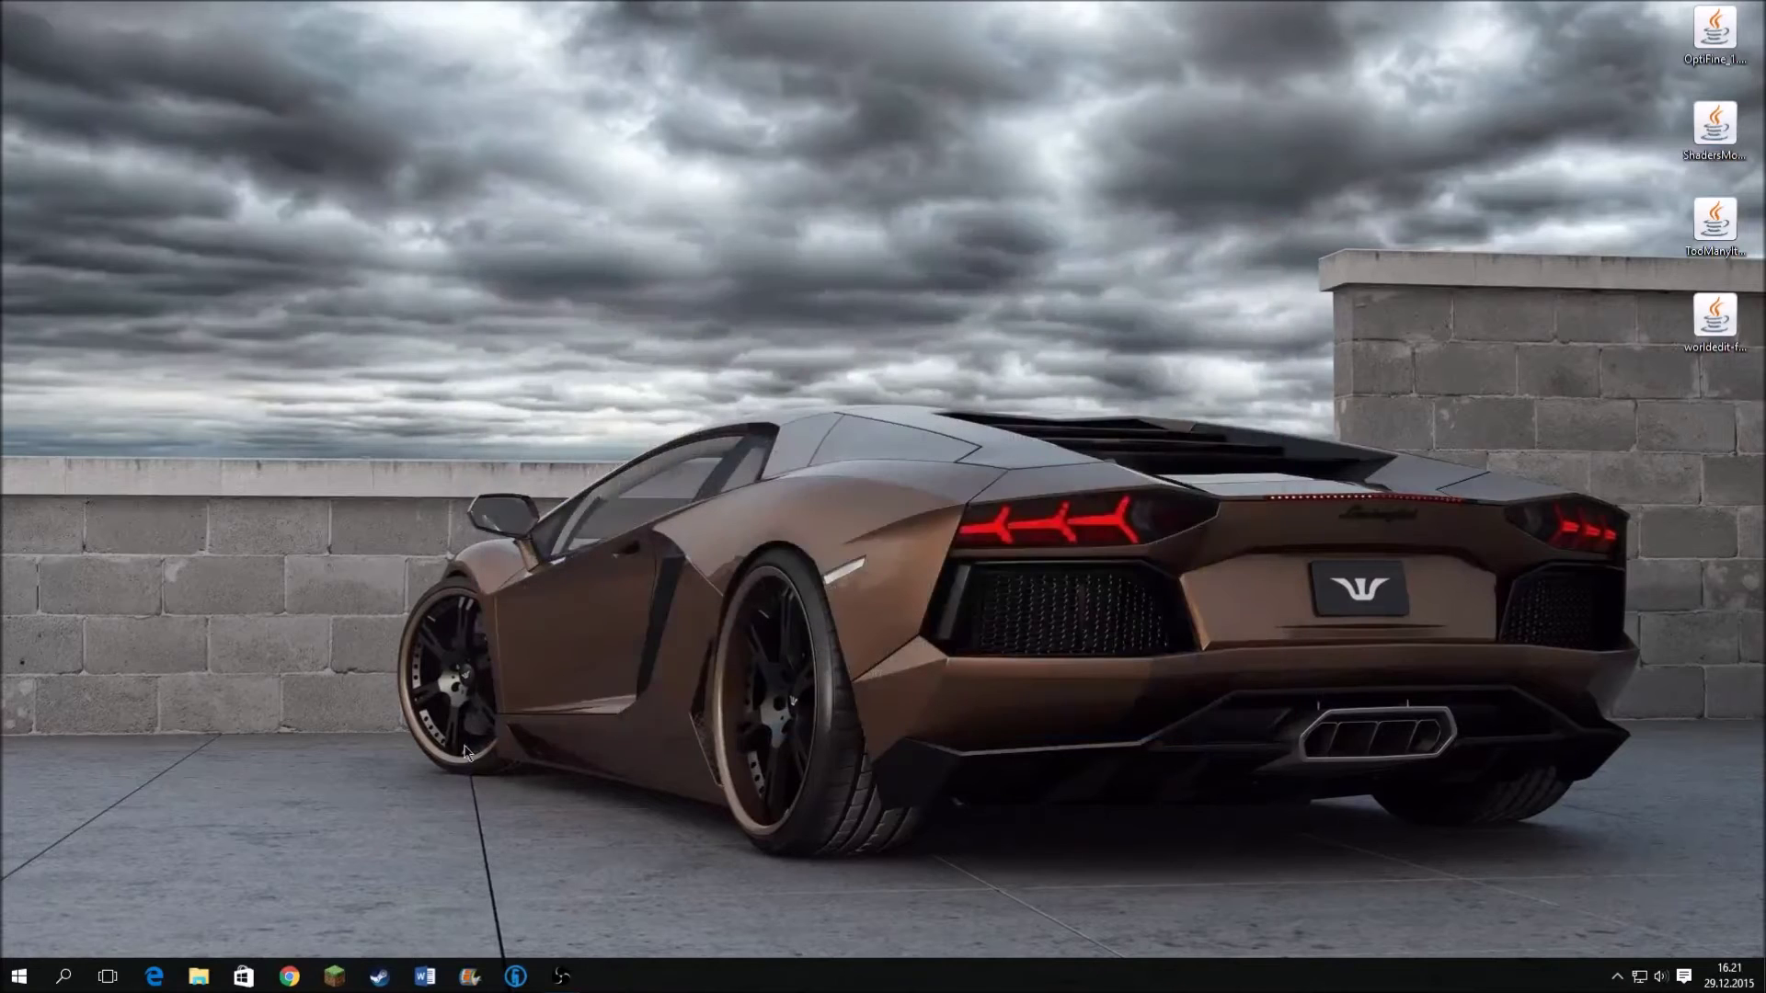
# Open the .minecraft folder through %appdata% in Windows search
pyautogui.click(63, 977)
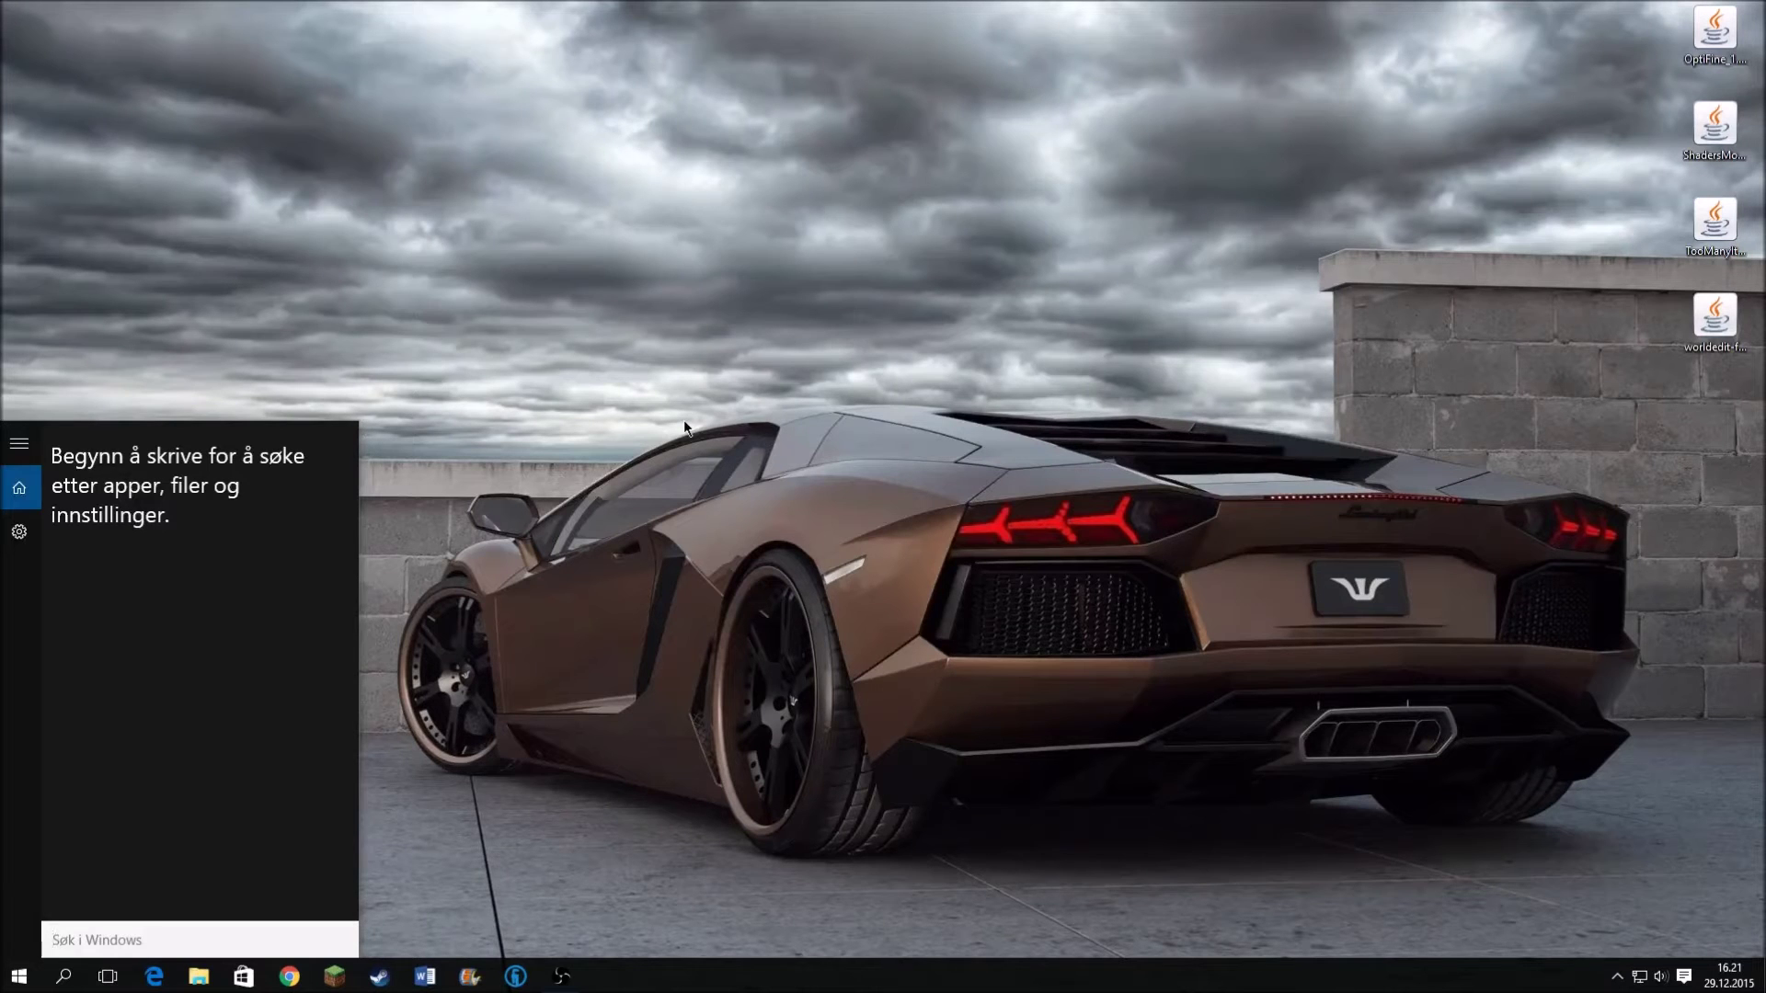
pyautogui.write('%')
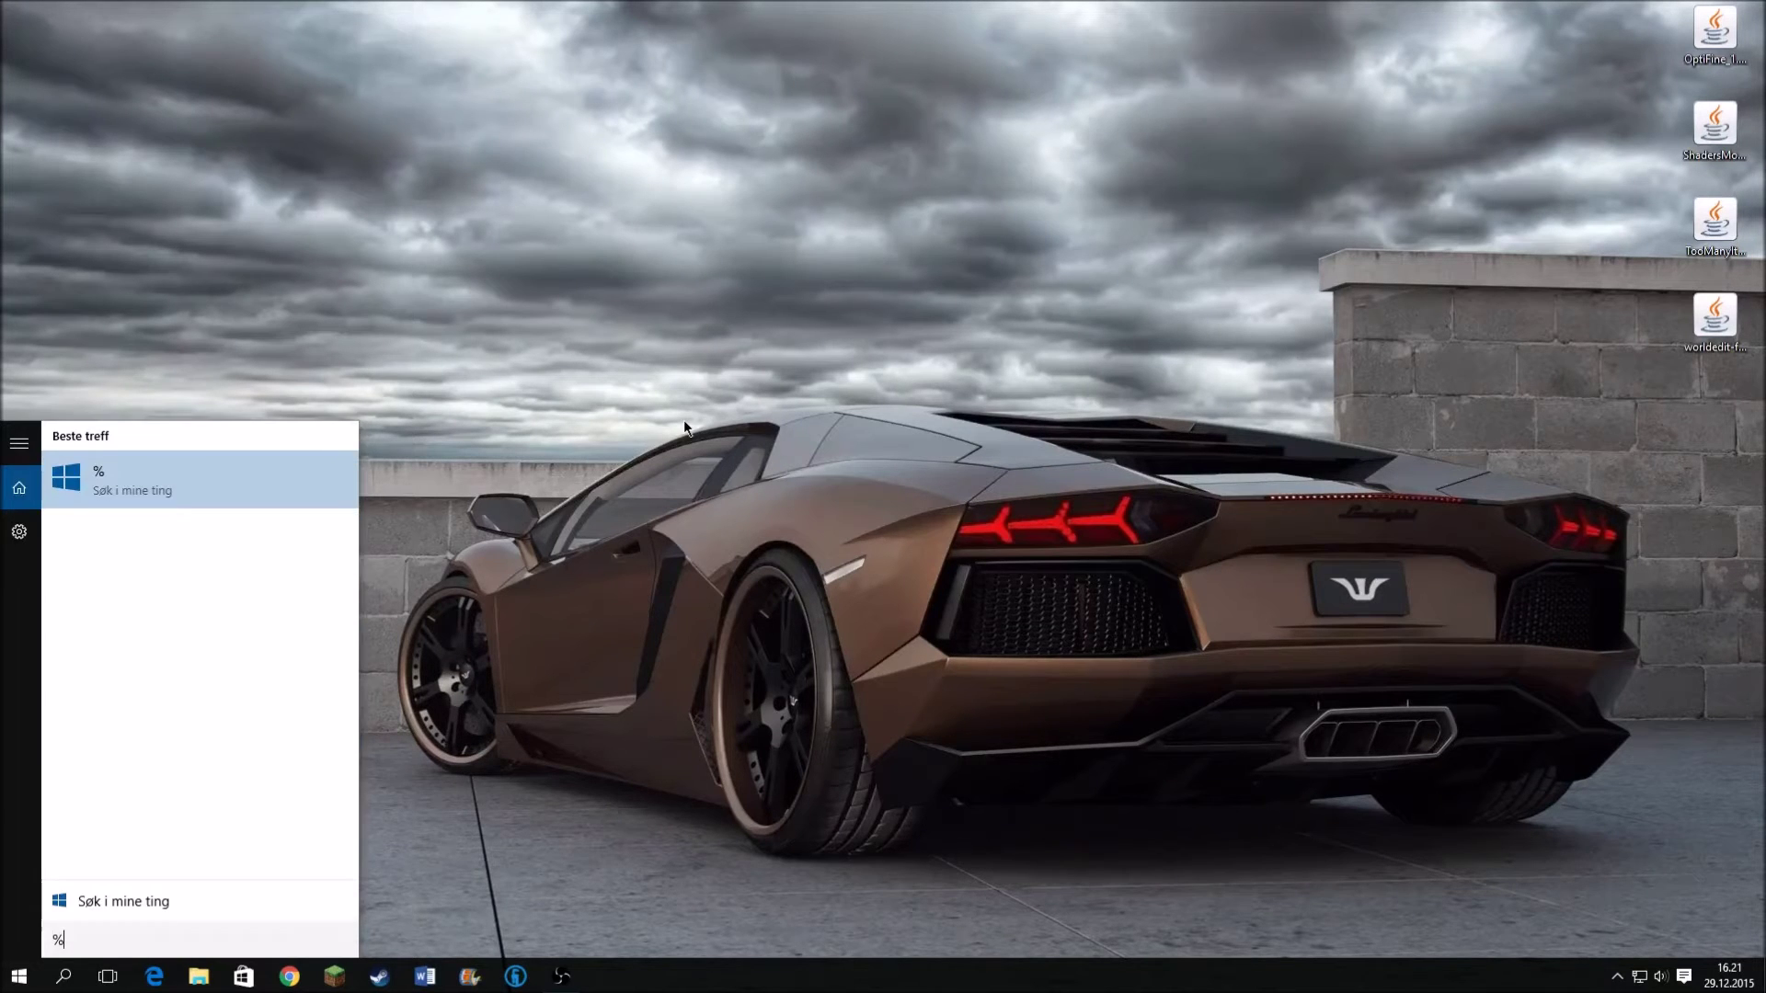
pyautogui.write('appdata%')
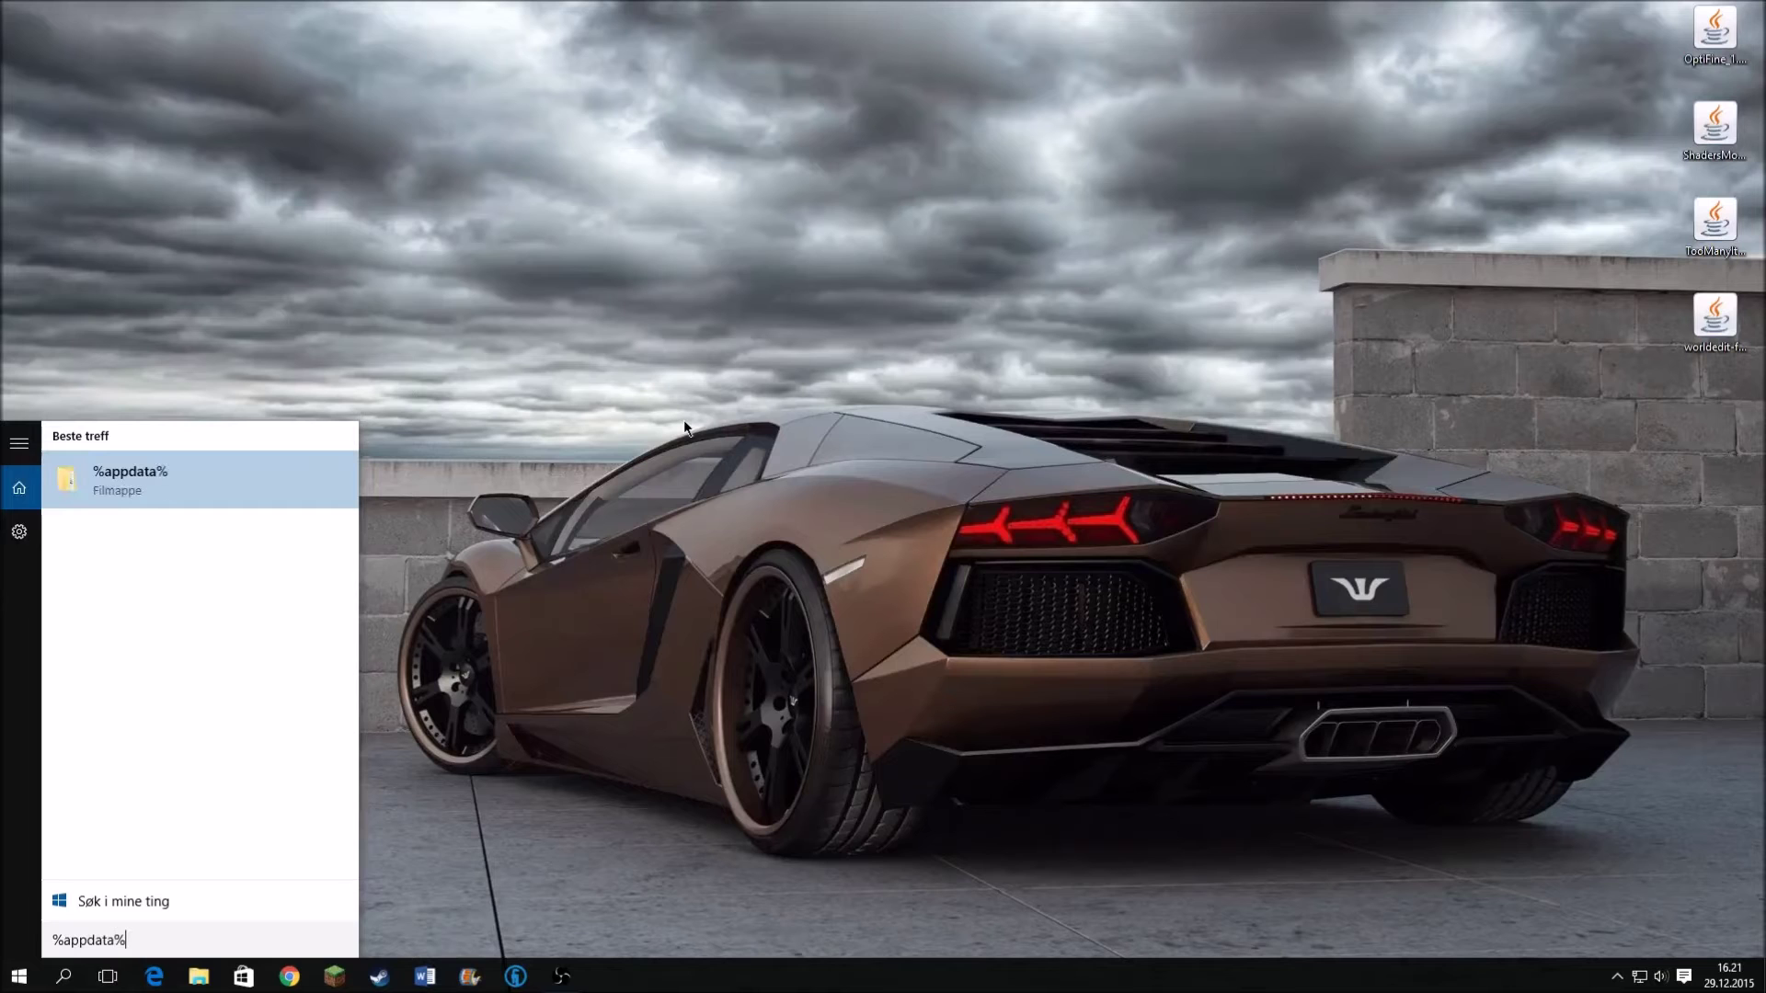
pyautogui.press('Return')
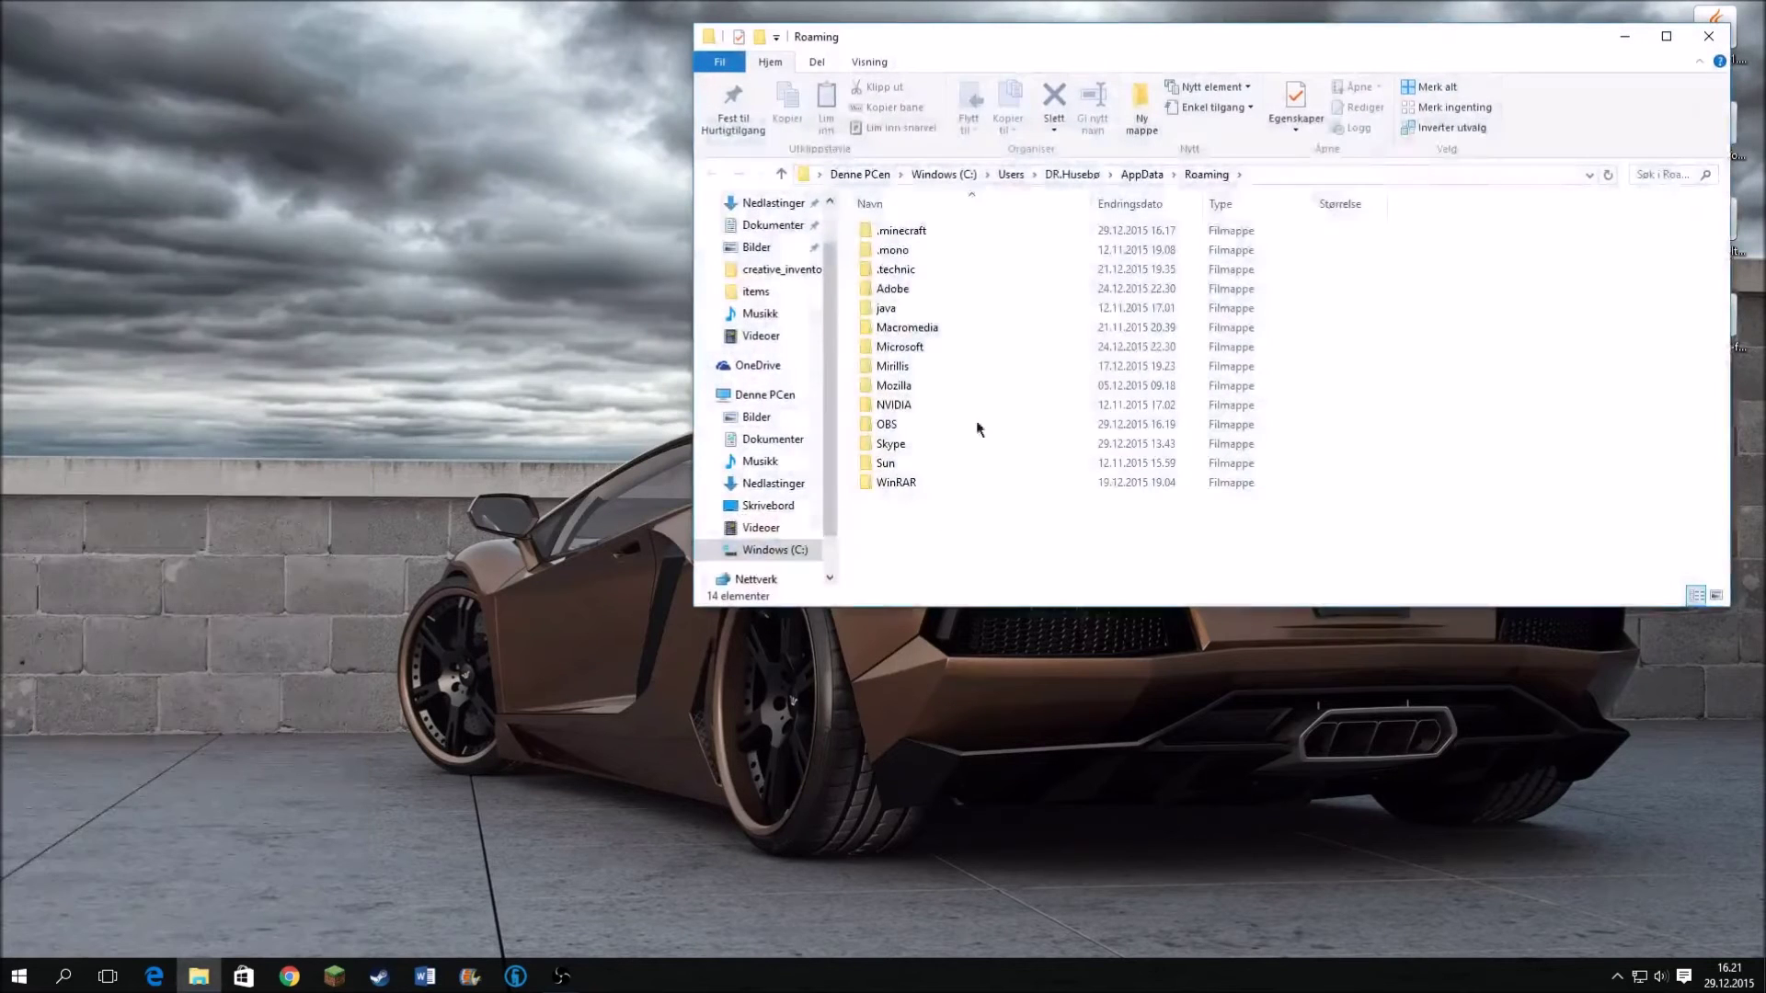
pyautogui.doubleClick(950, 230)
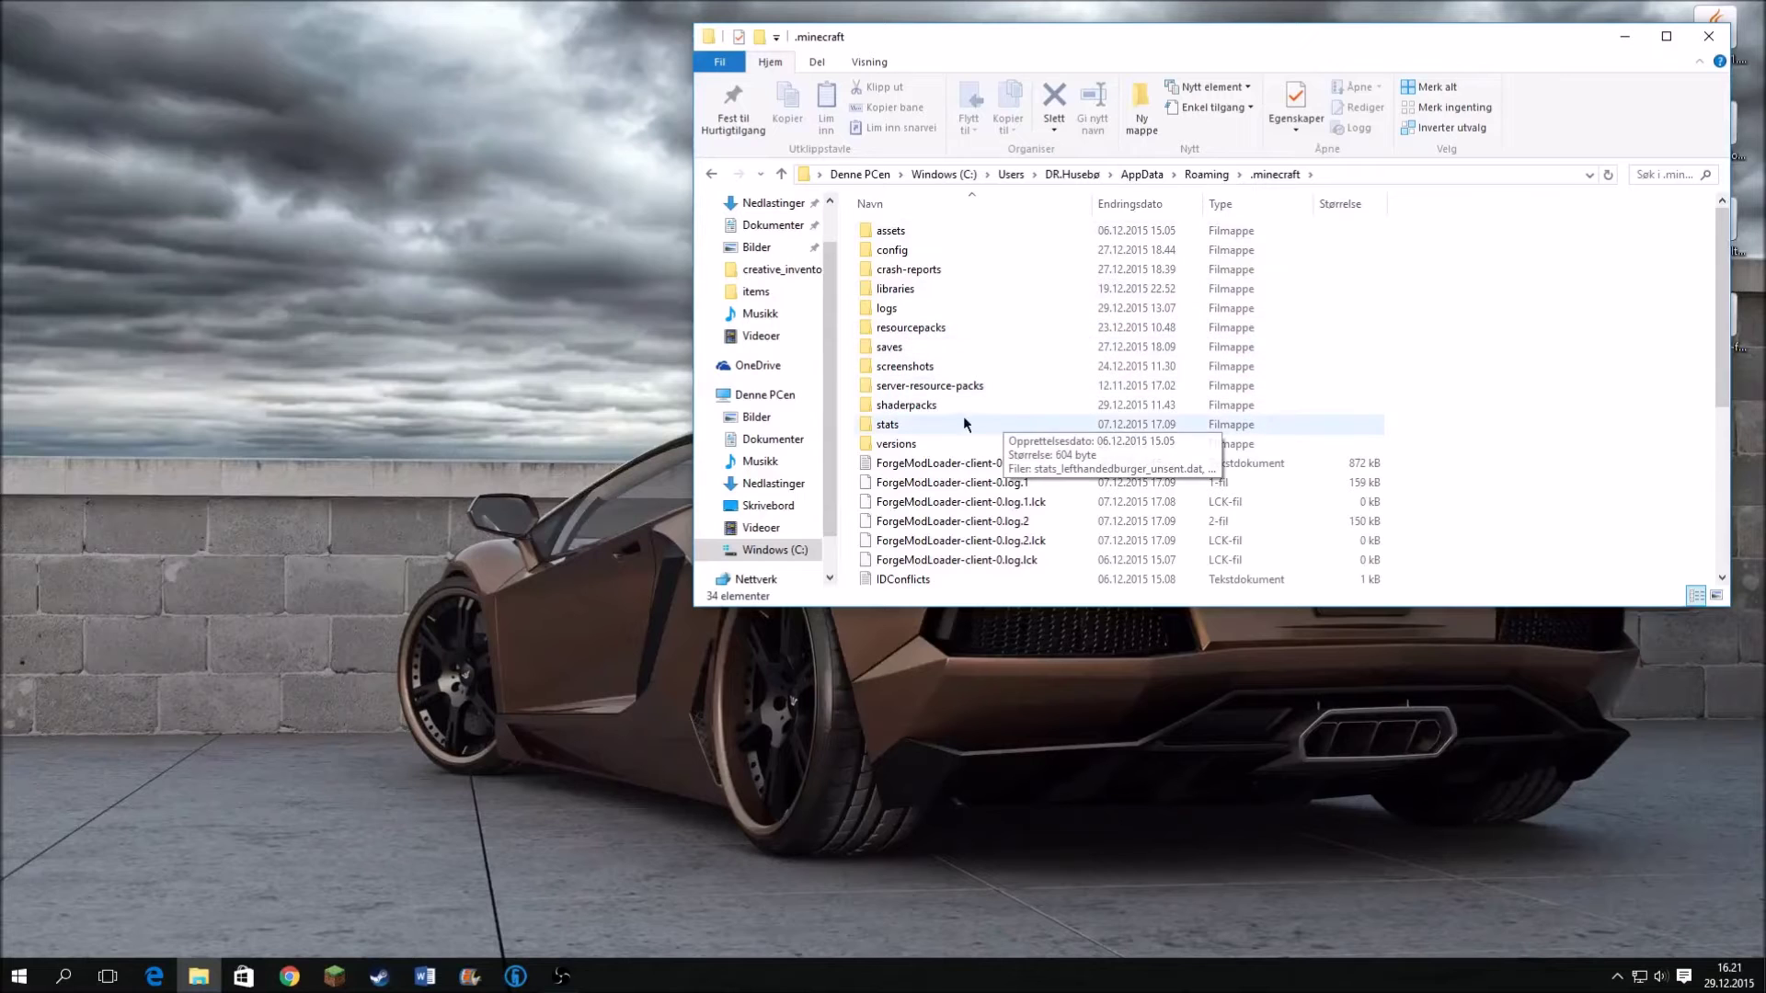
# Check the context menus for shaderpacks, usernamecache.json and the .minecraft folder background
pyautogui.rightClick(931, 409)
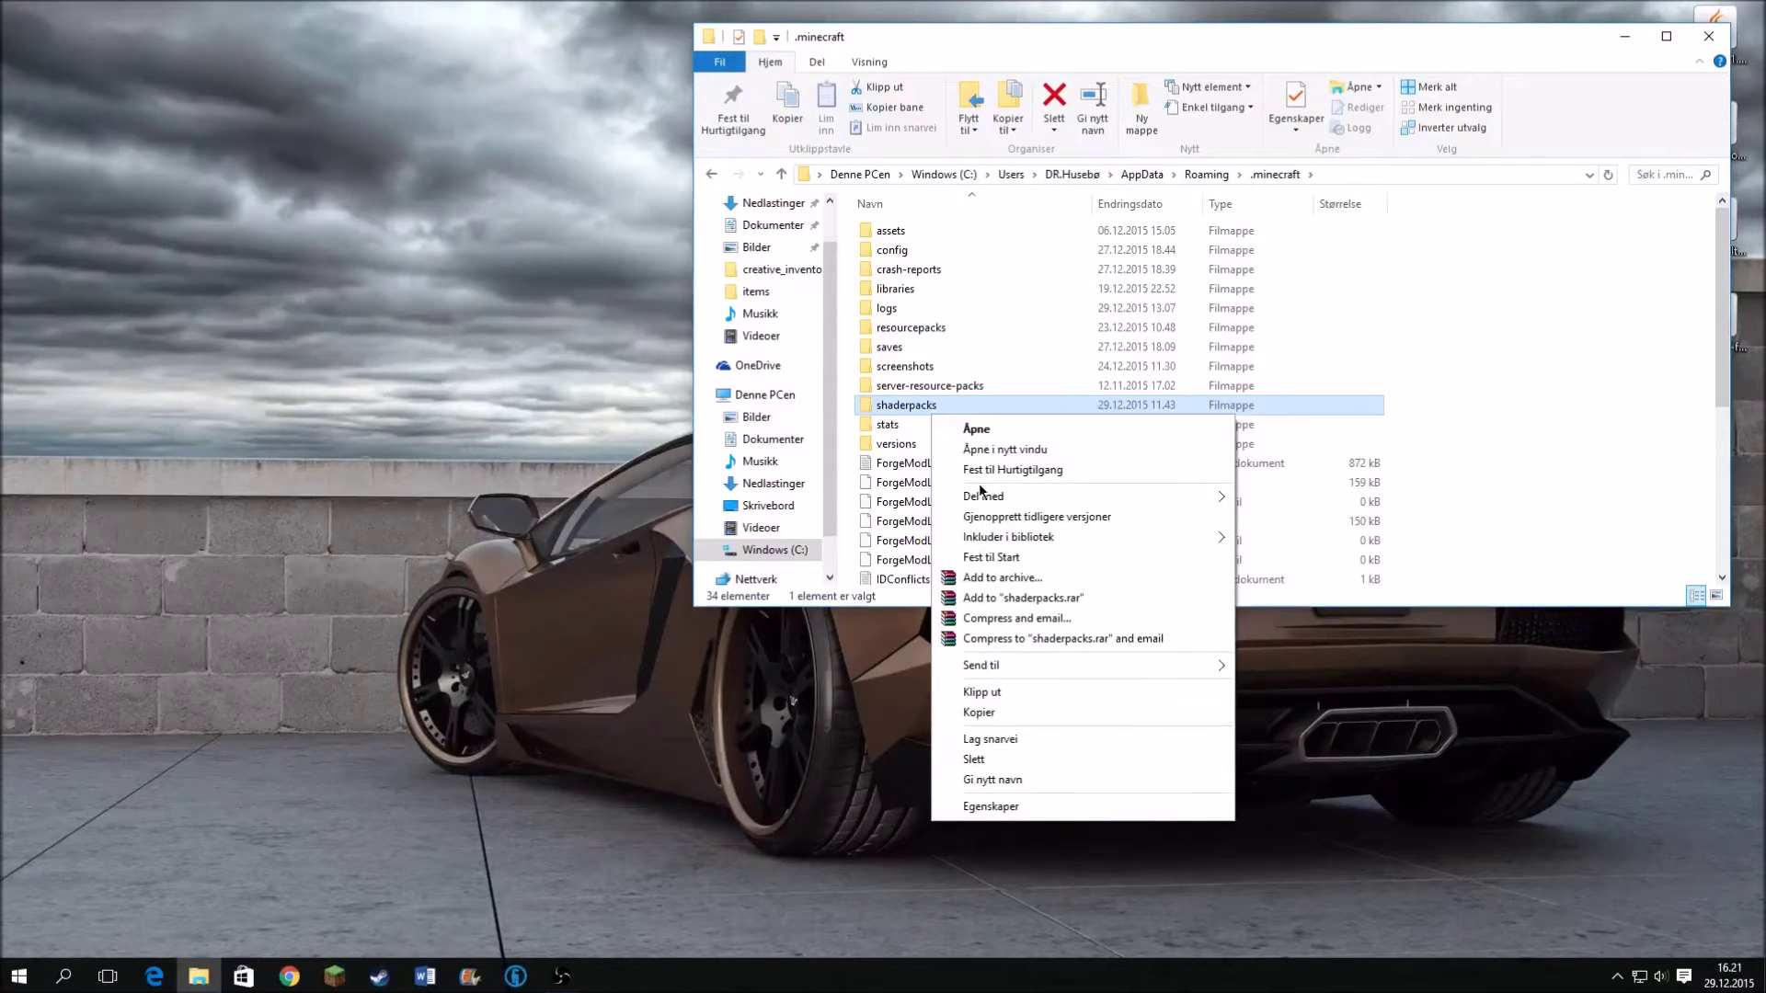
pyautogui.click(1384, 716)
pyautogui.scroll(-5, 1220, 530)
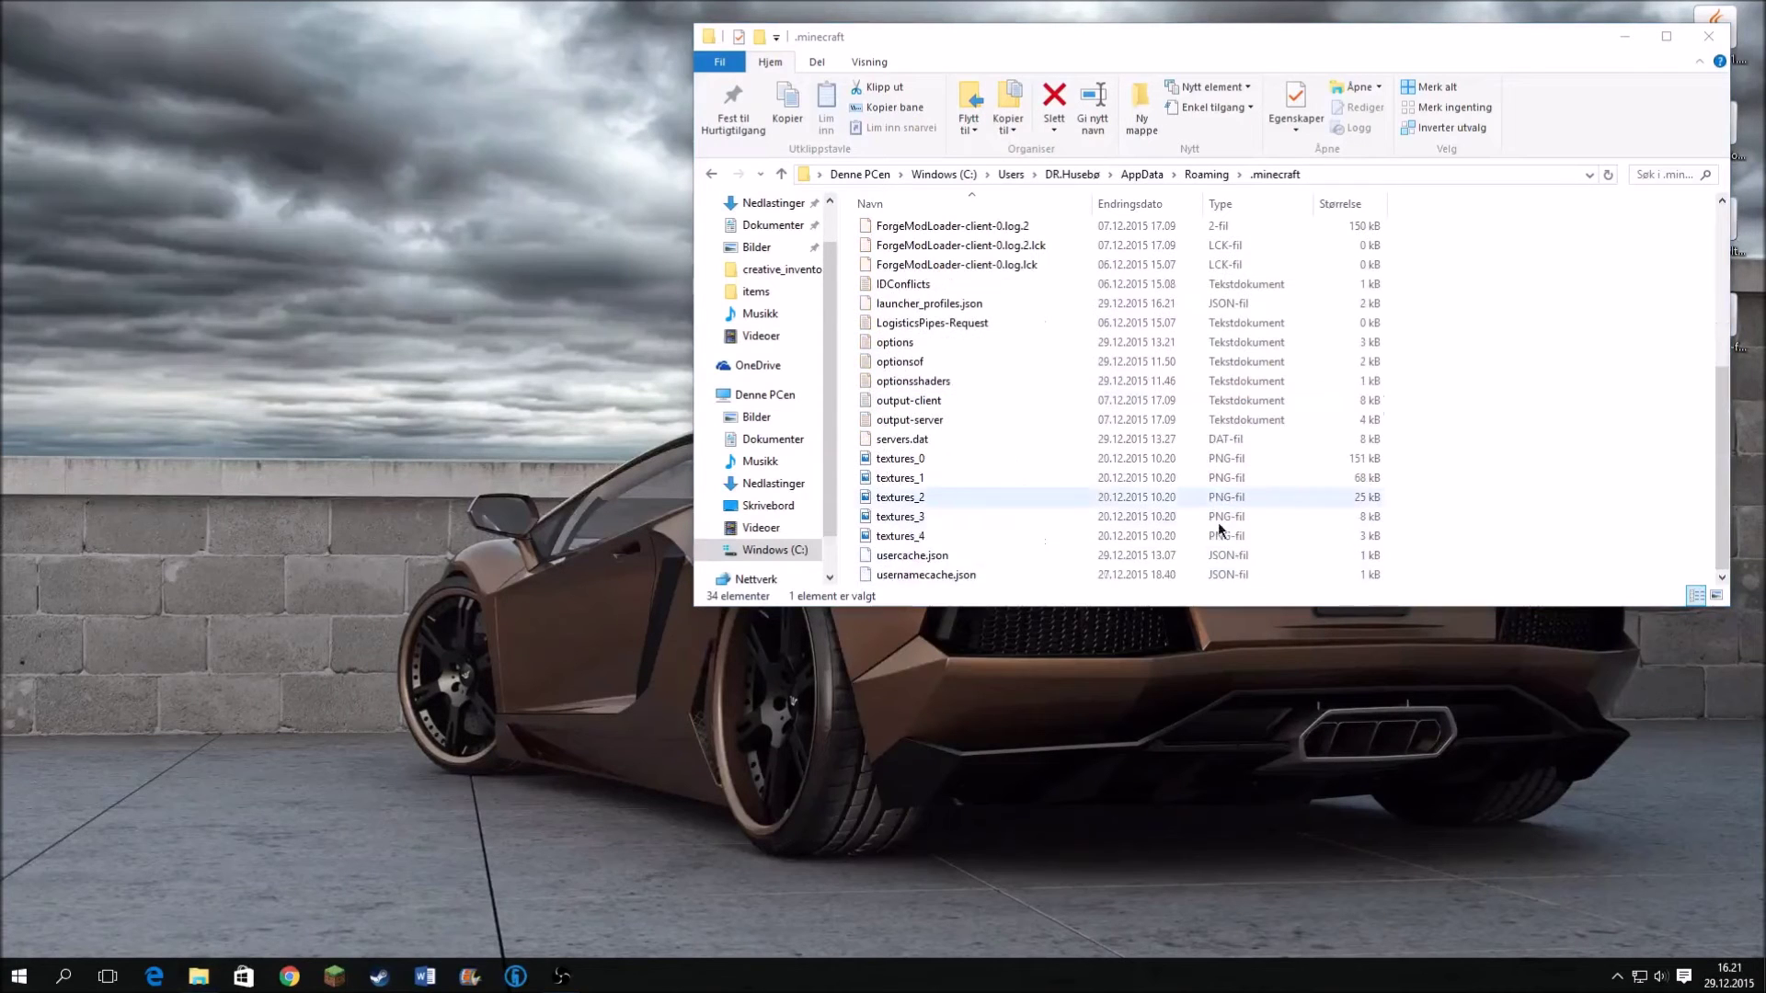
pyautogui.rightClick(944, 582)
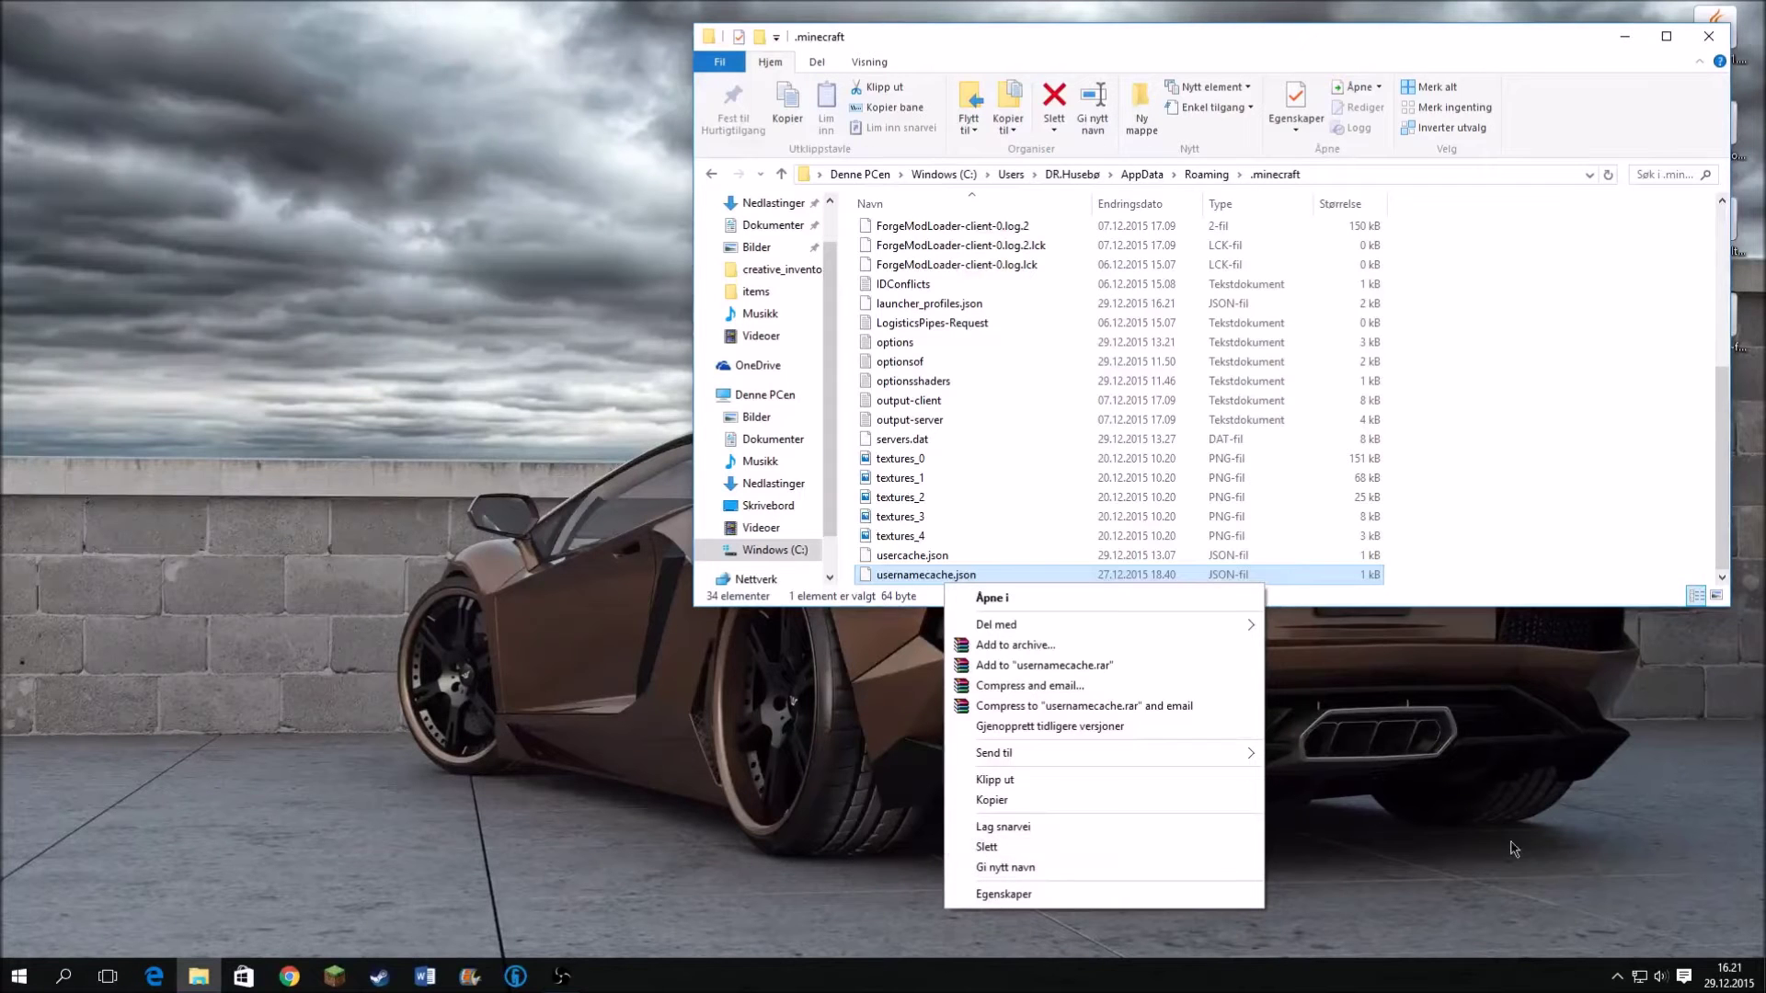
pyautogui.scroll(3, 1664, 516)
pyautogui.rightClick(1472, 483)
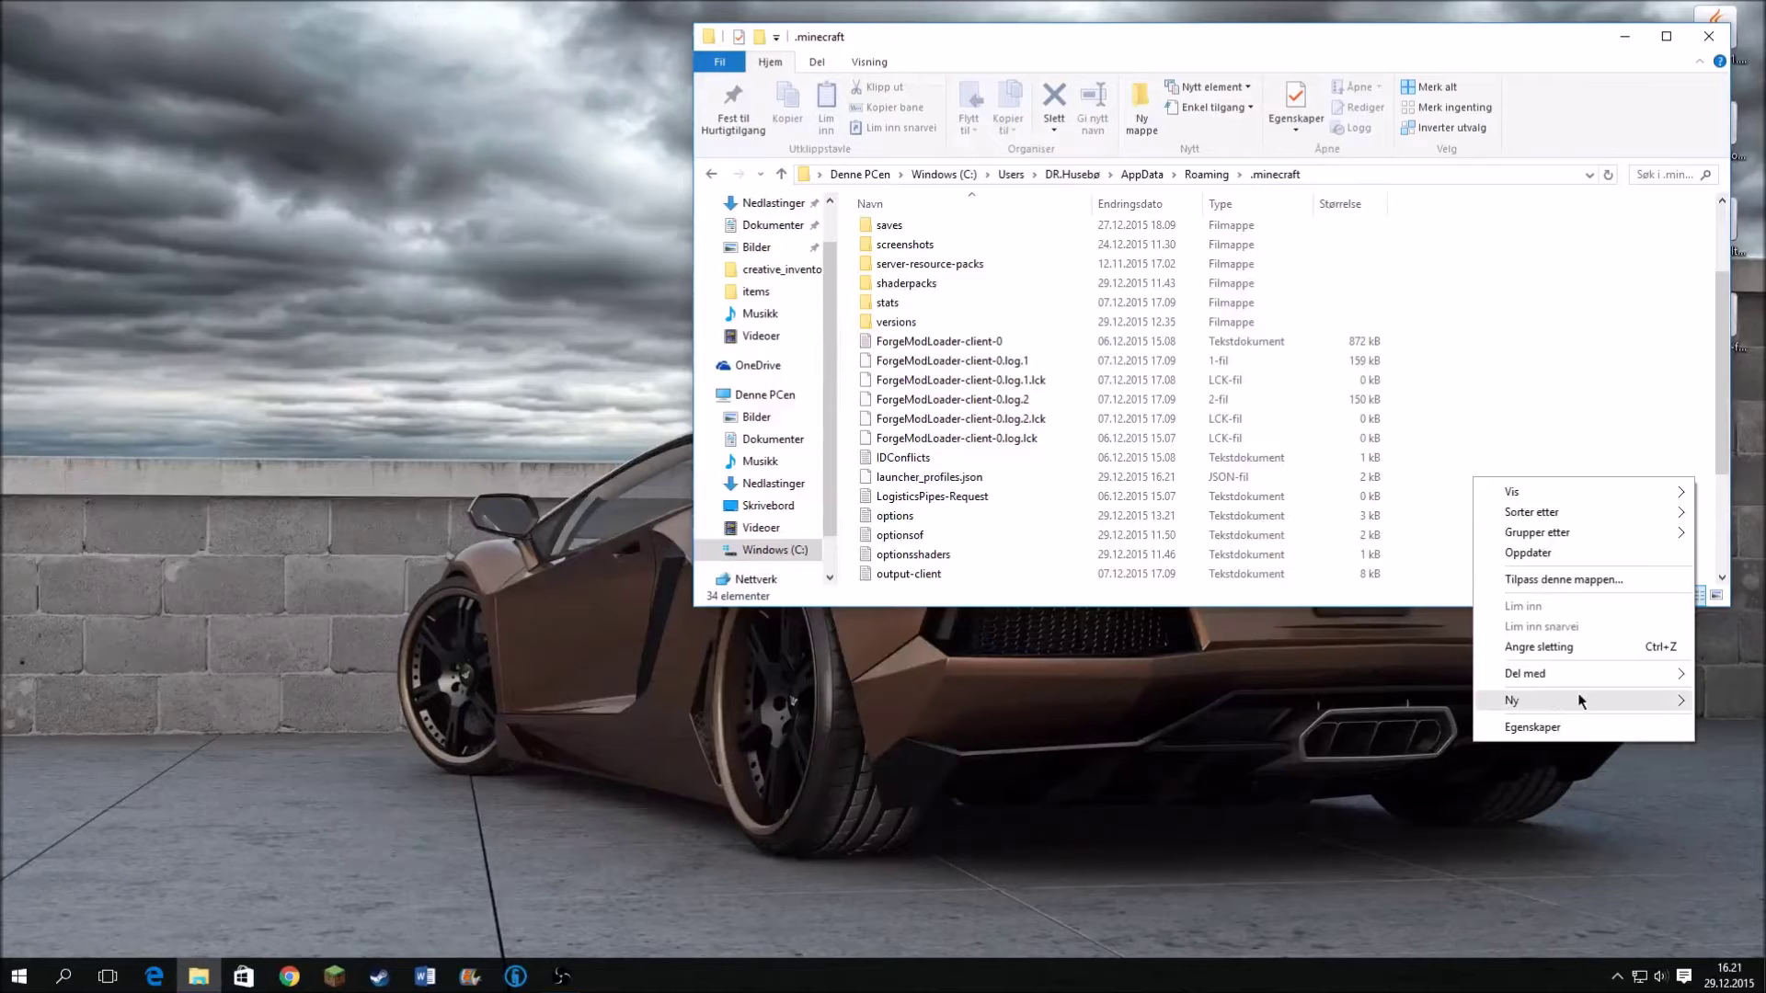
# Create a new folder named mods inside .minecraft
pyautogui.moveTo(1581, 702)
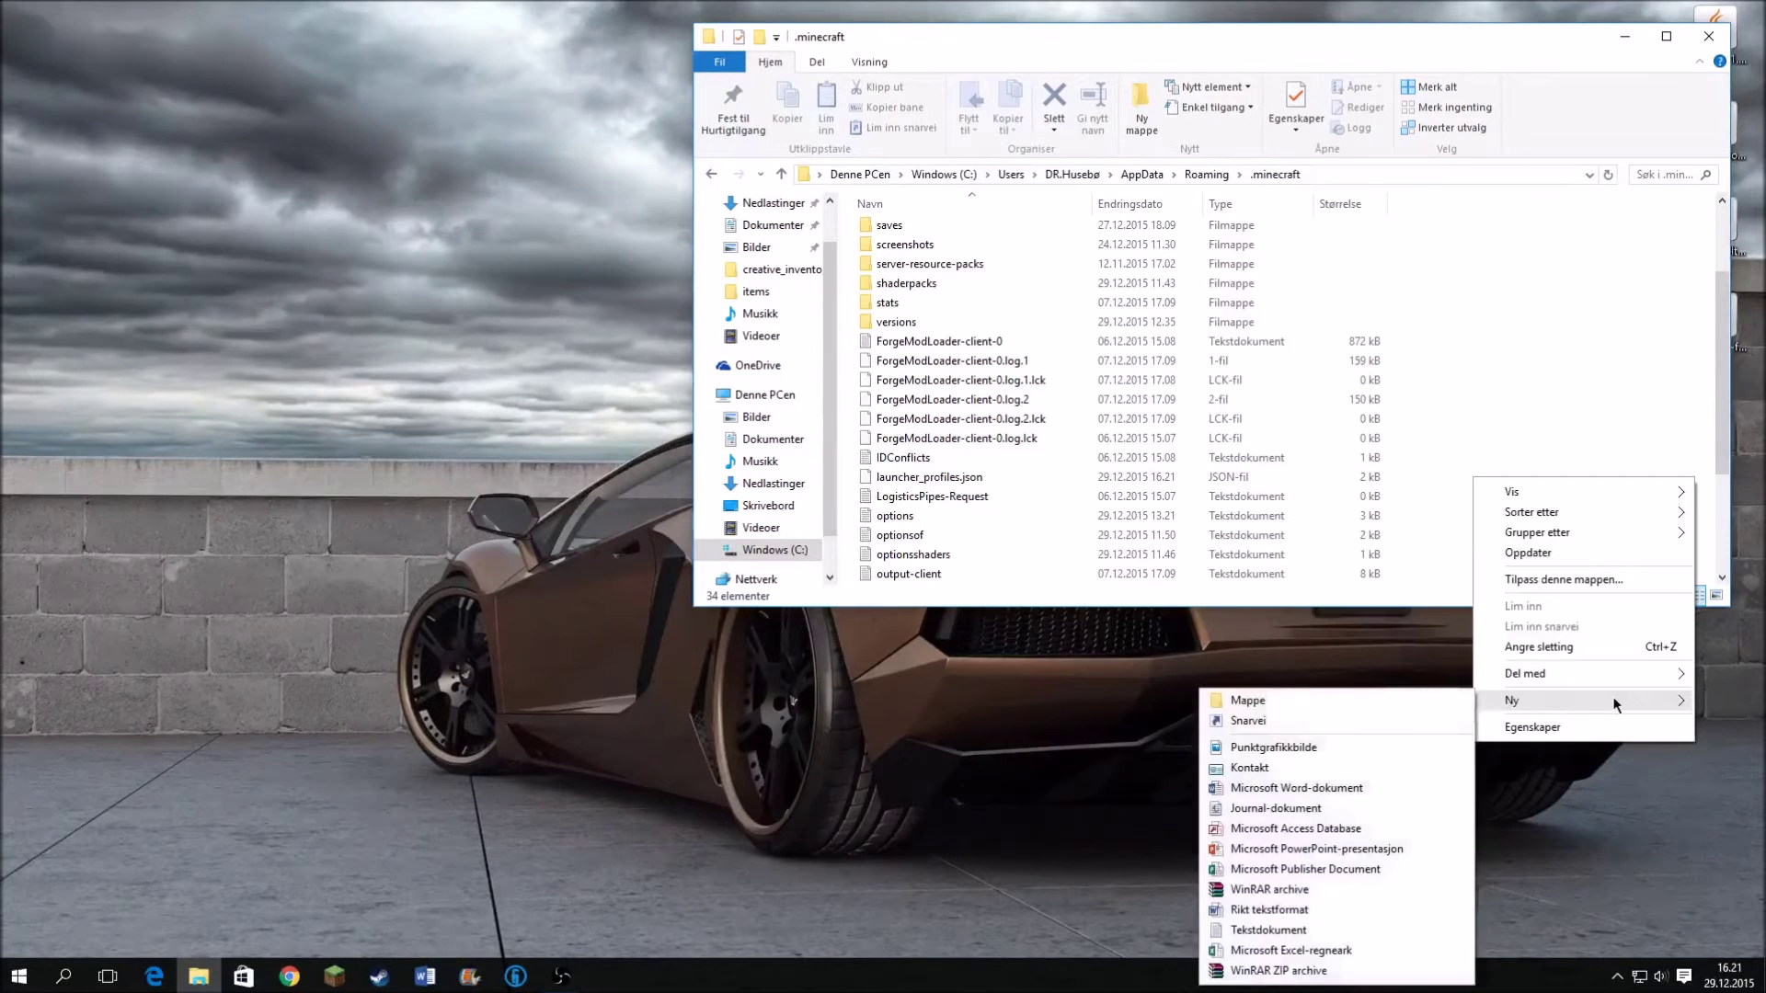
pyautogui.click(1289, 704)
pyautogui.press('BackSpace')
pyautogui.write('mods')
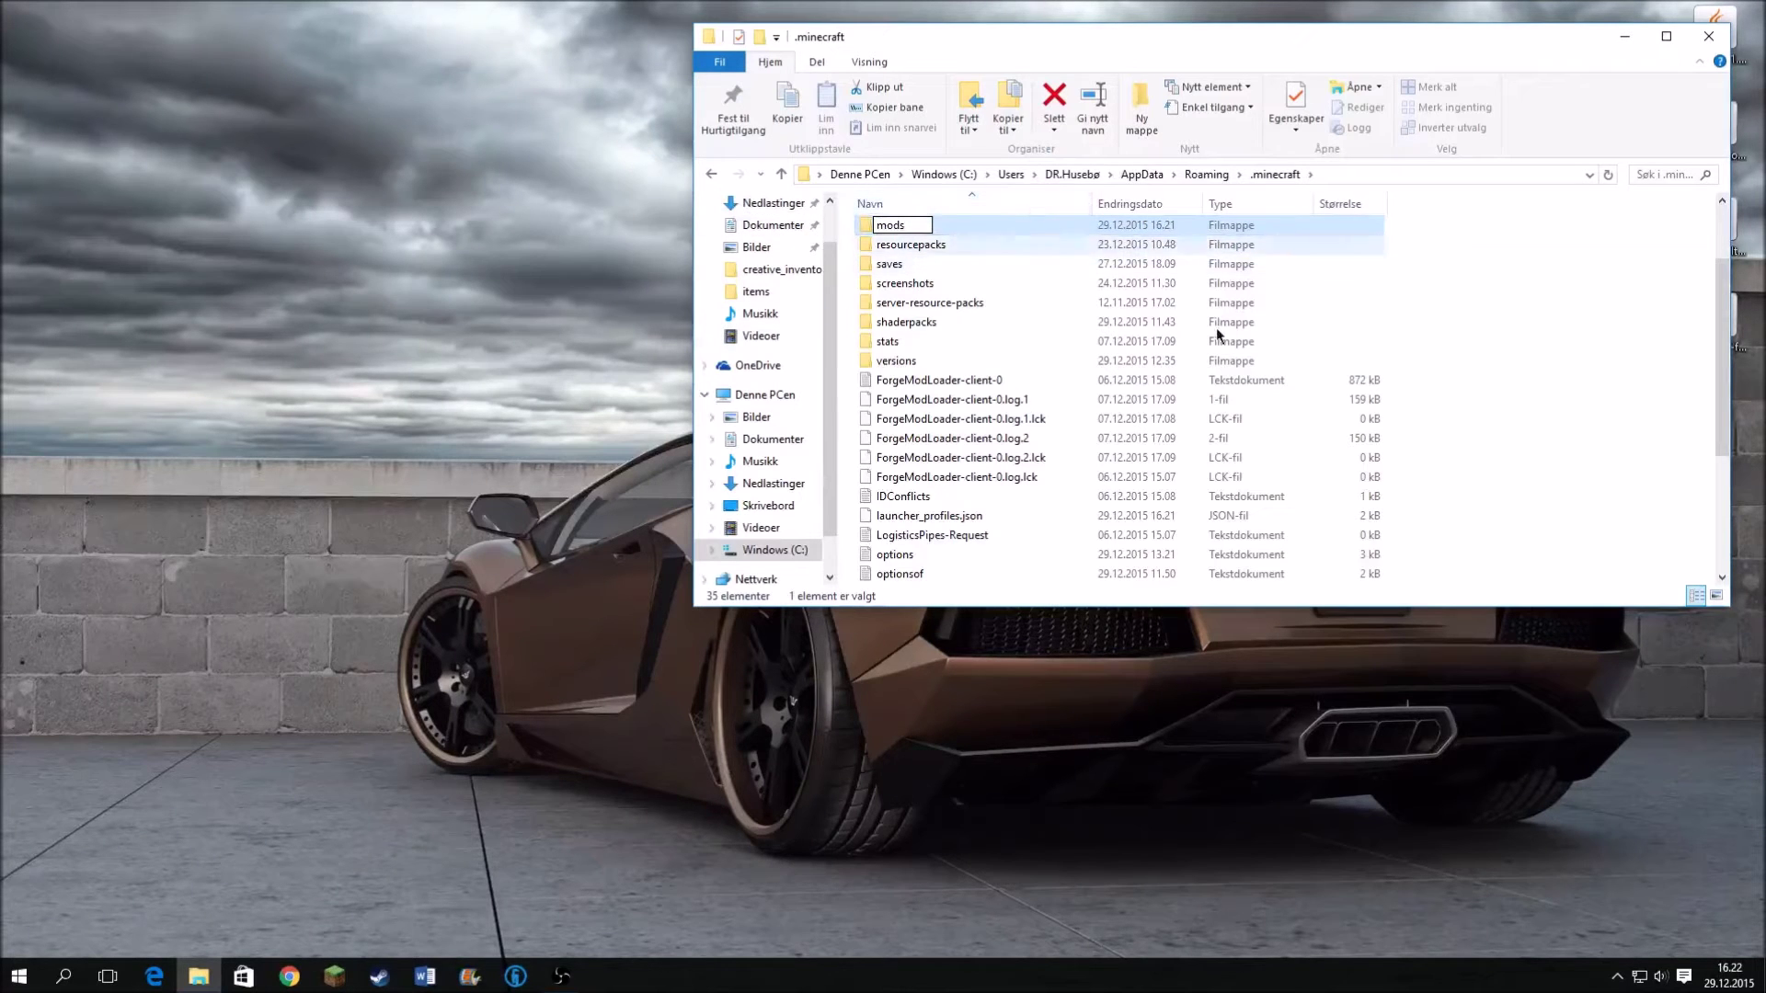
pyautogui.press('Return')
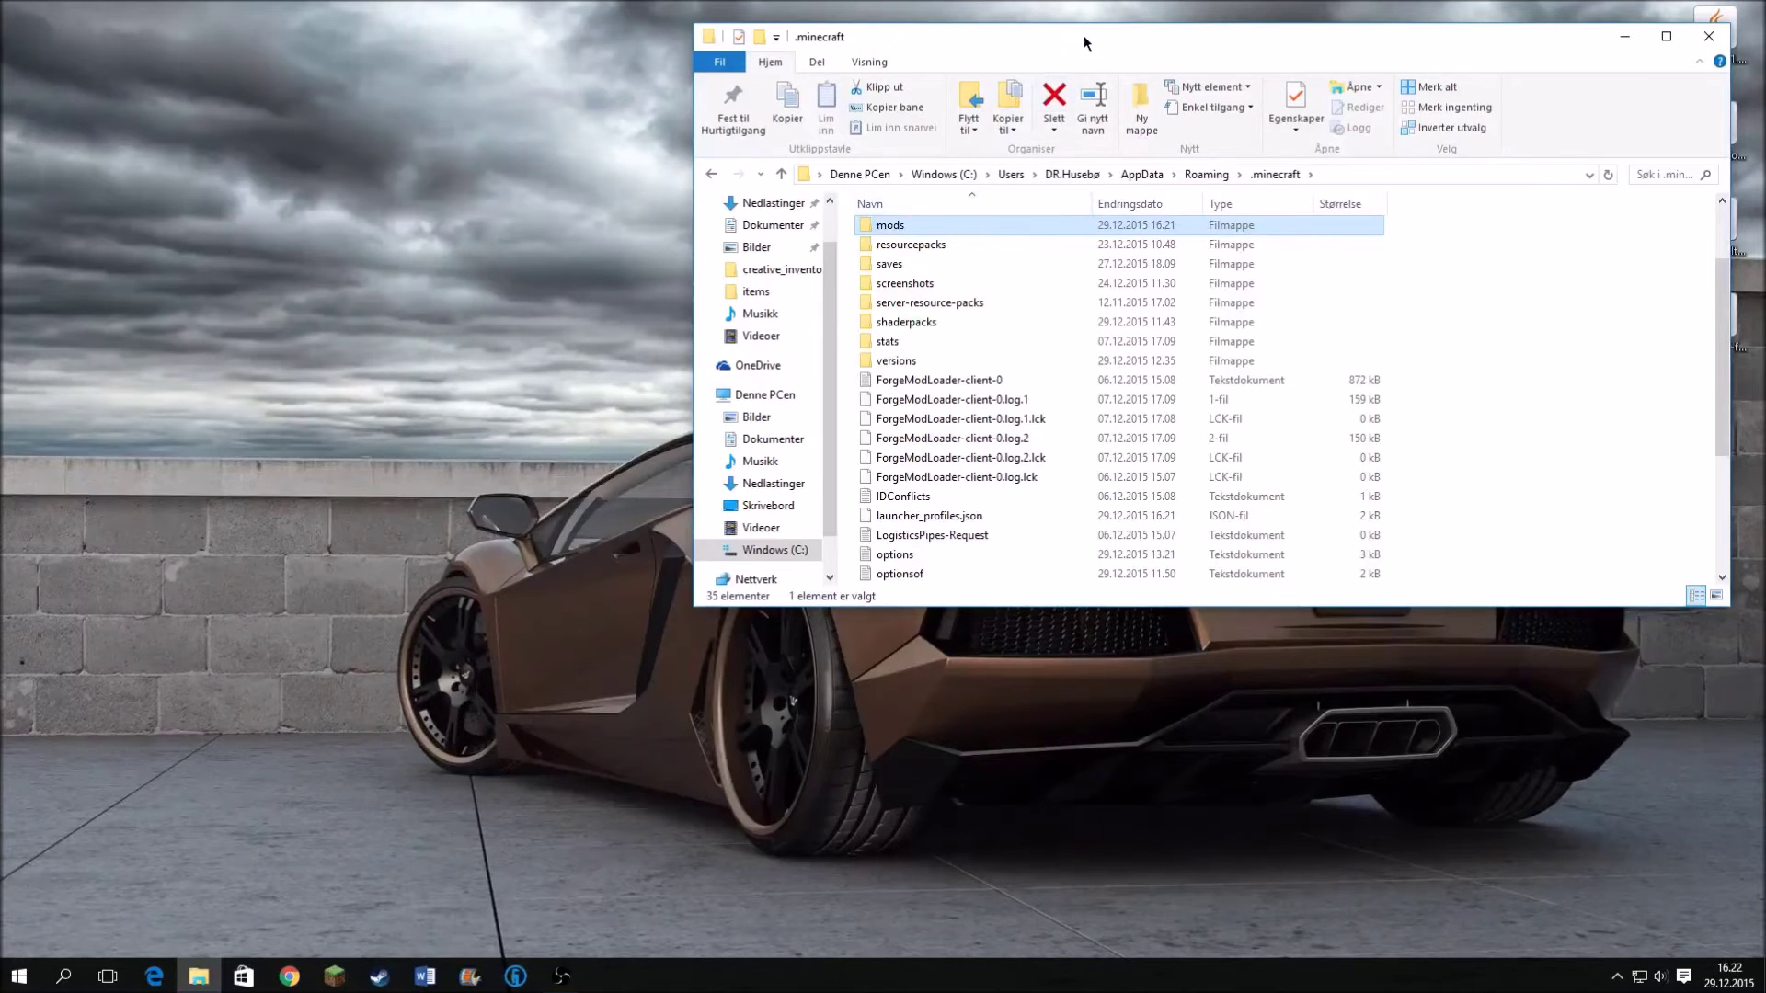
# Move the OptiFine, ShadersModCore, TooManyItems and worldedit-forge jars into mods, then close Explorer
pyautogui.moveTo(1085, 31); pyautogui.dragTo(787, 14)
pyautogui.doubleClick(596, 204)
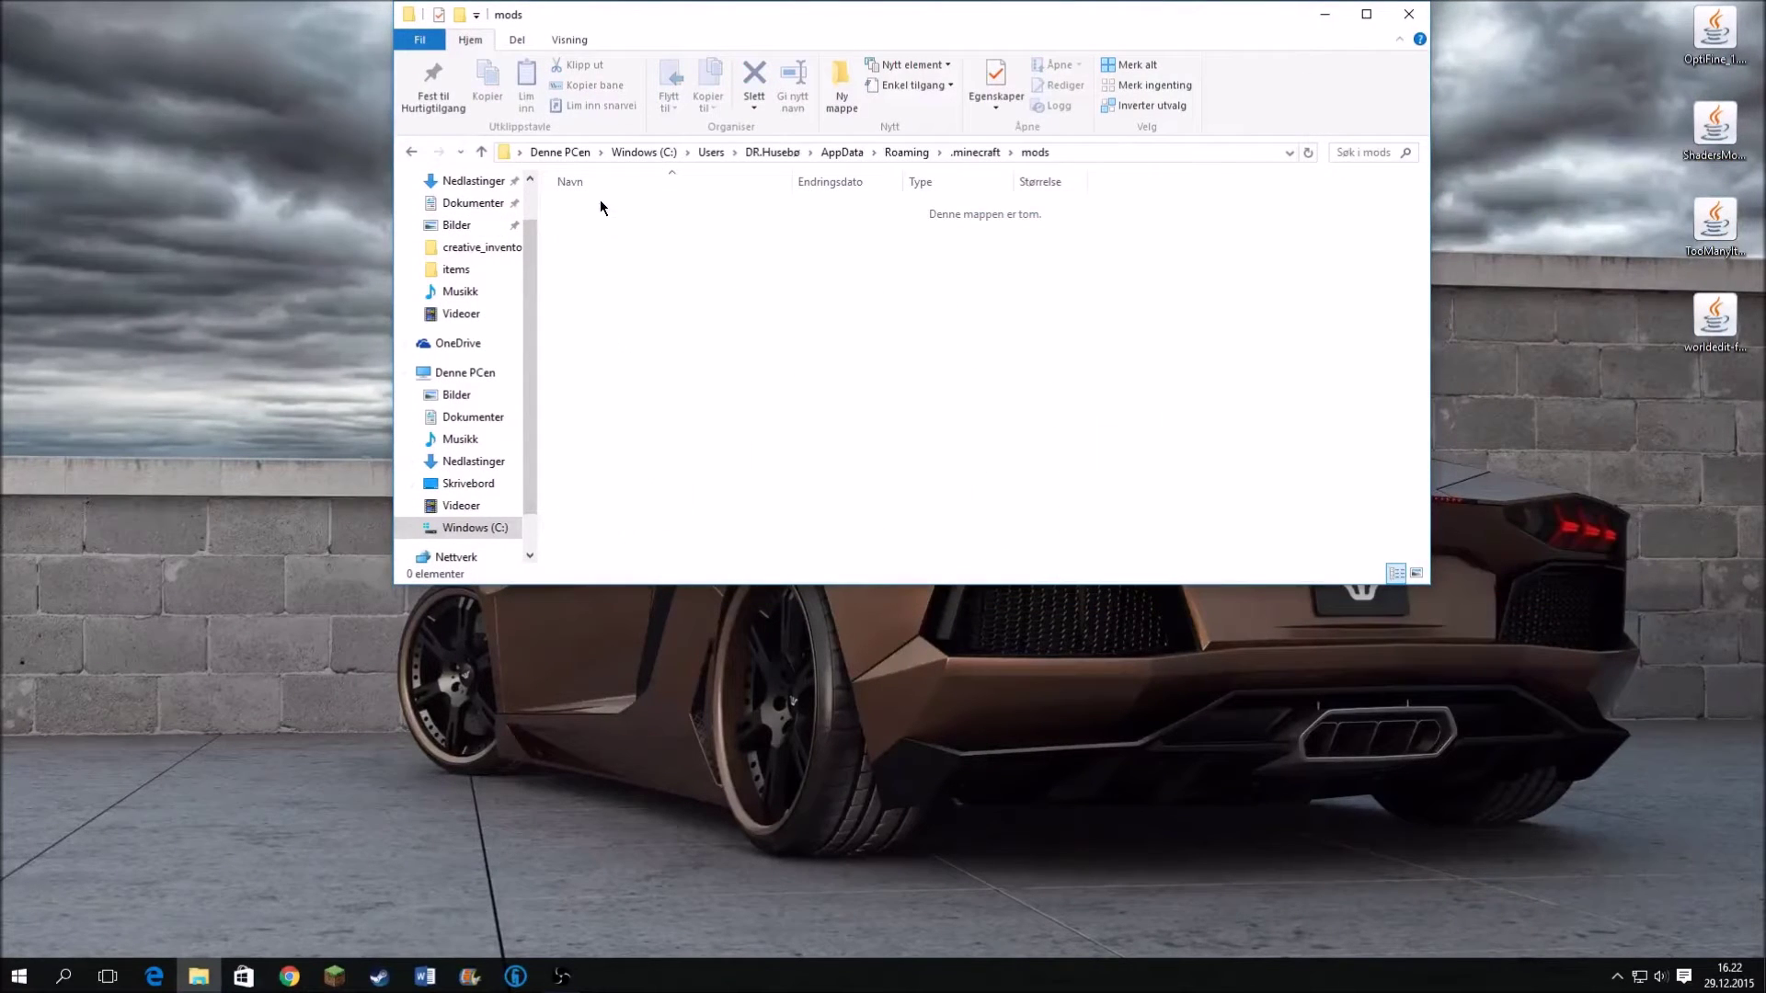
pyautogui.moveTo(1733, 536); pyautogui.dragTo(642, 235)
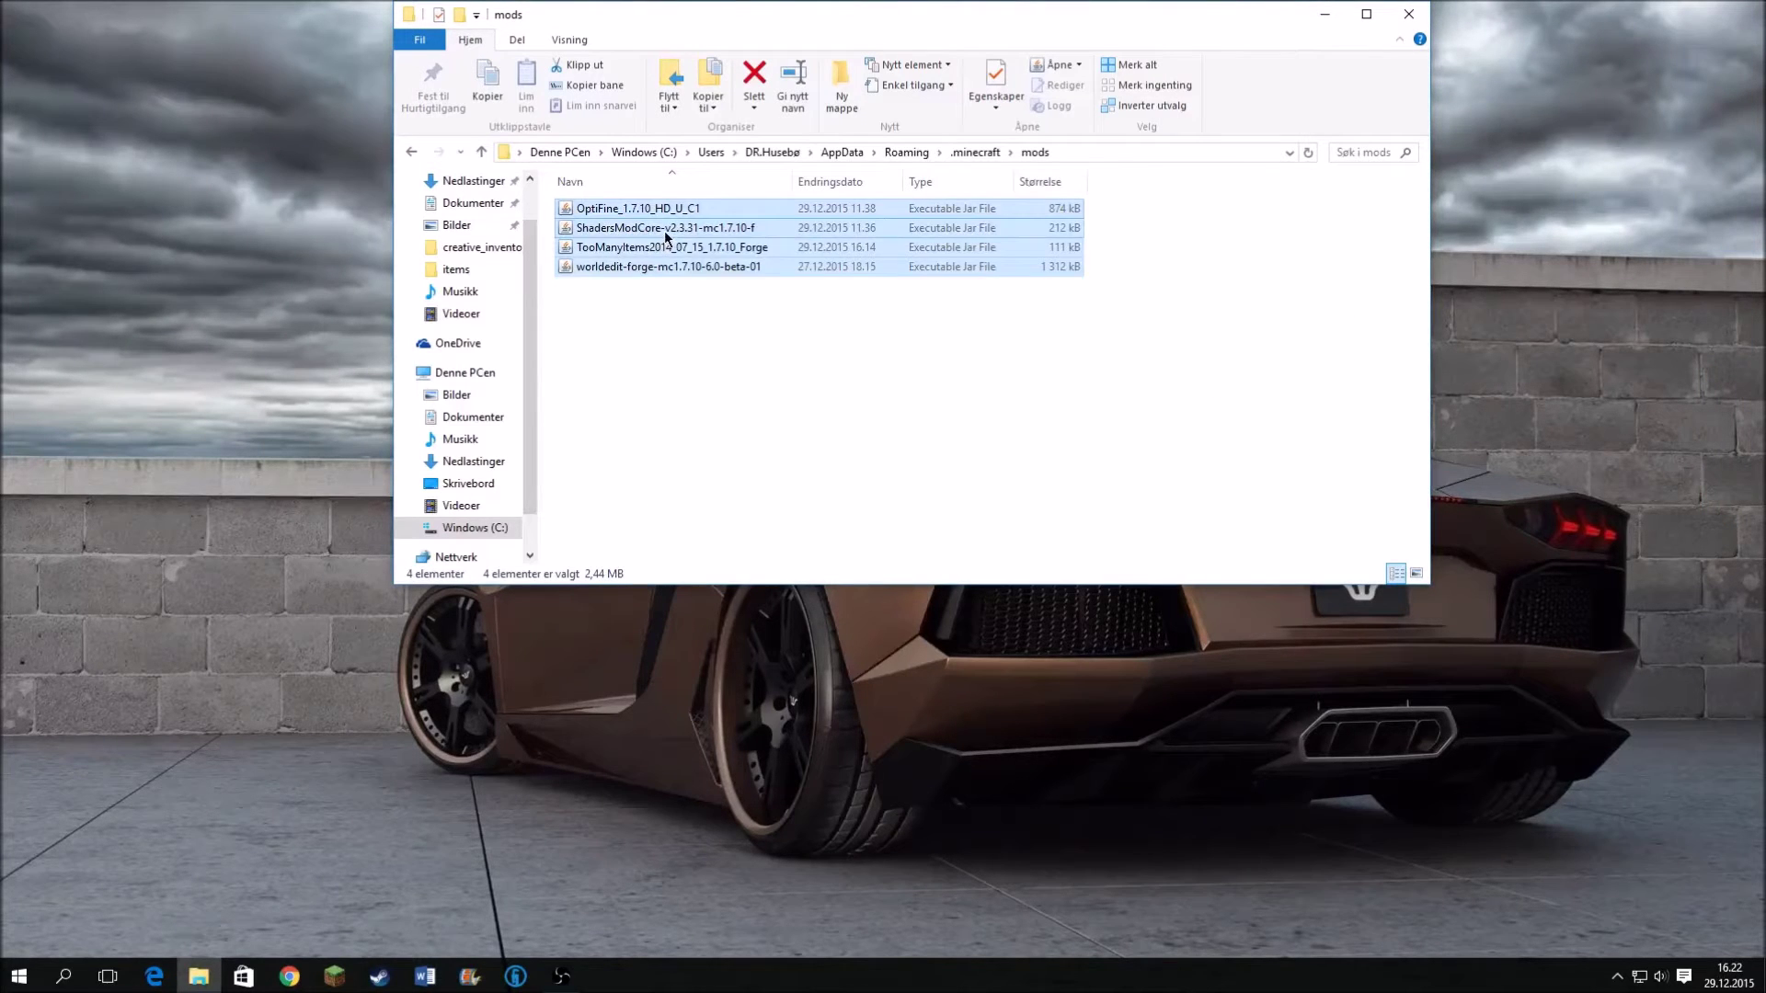
pyautogui.click(1408, 14)
# Launch the Minecraft Launcher with the Forge profile selected
pyautogui.click(333, 973)
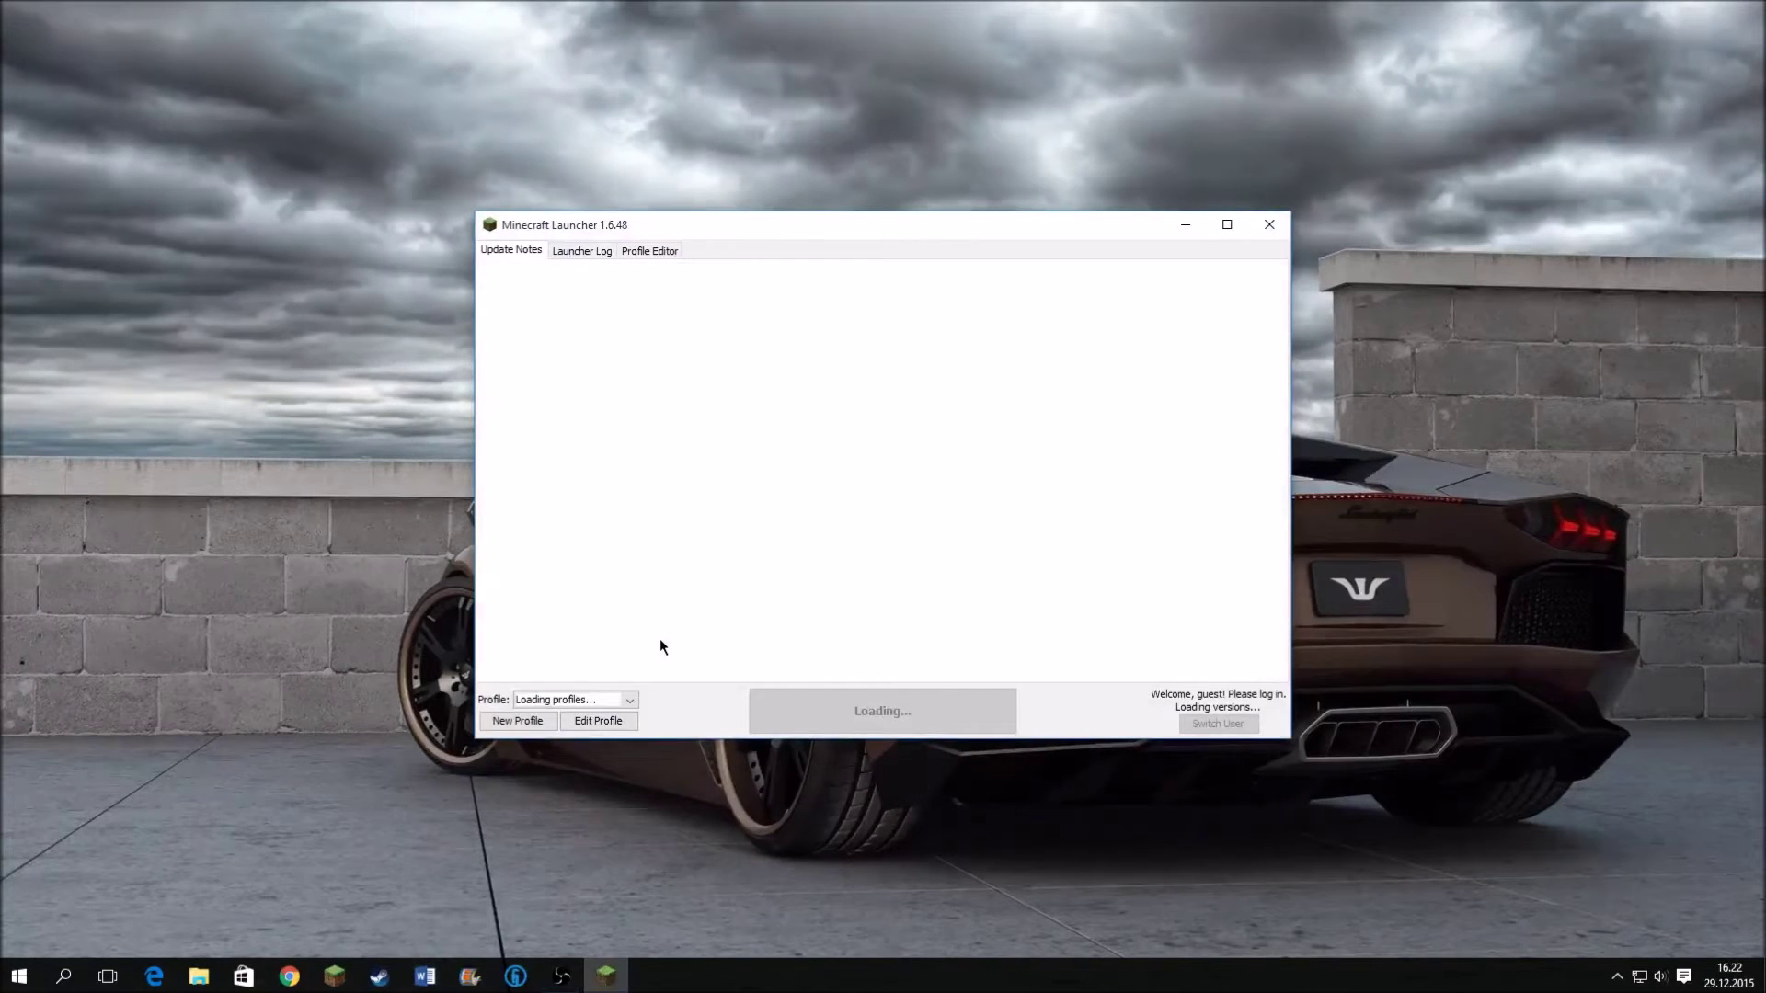
pyautogui.click(630, 700)
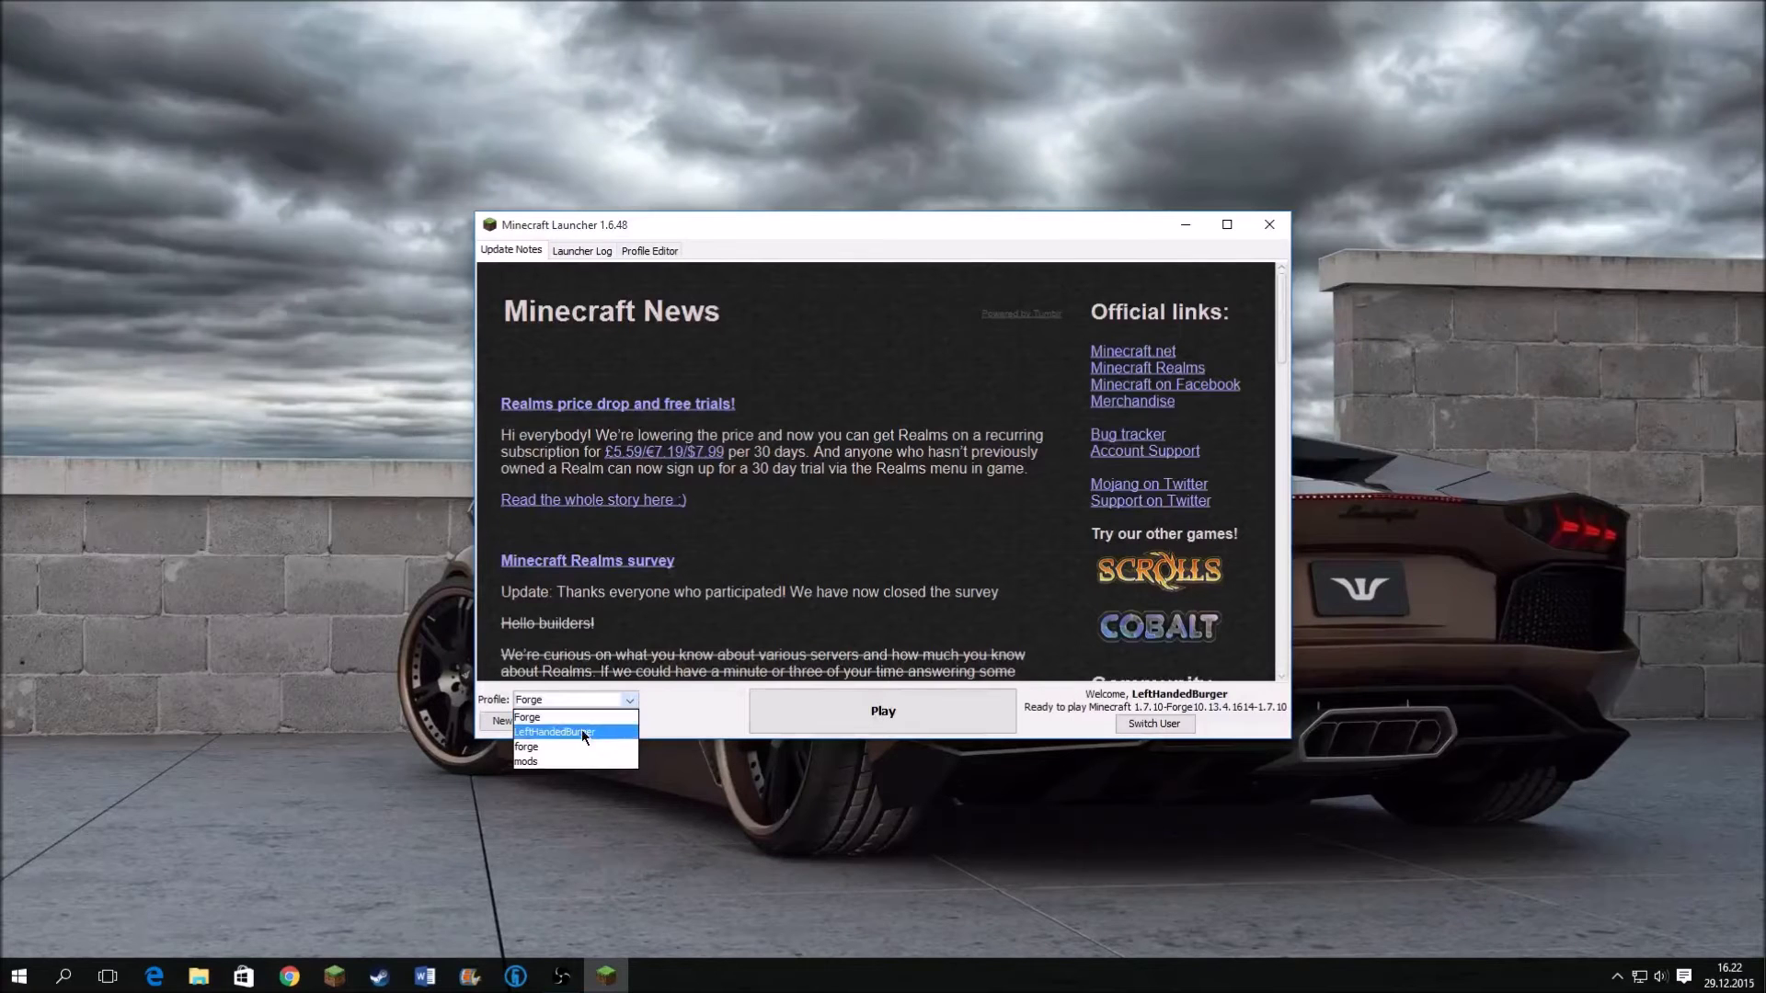
pyautogui.click(630, 701)
pyautogui.click(630, 705)
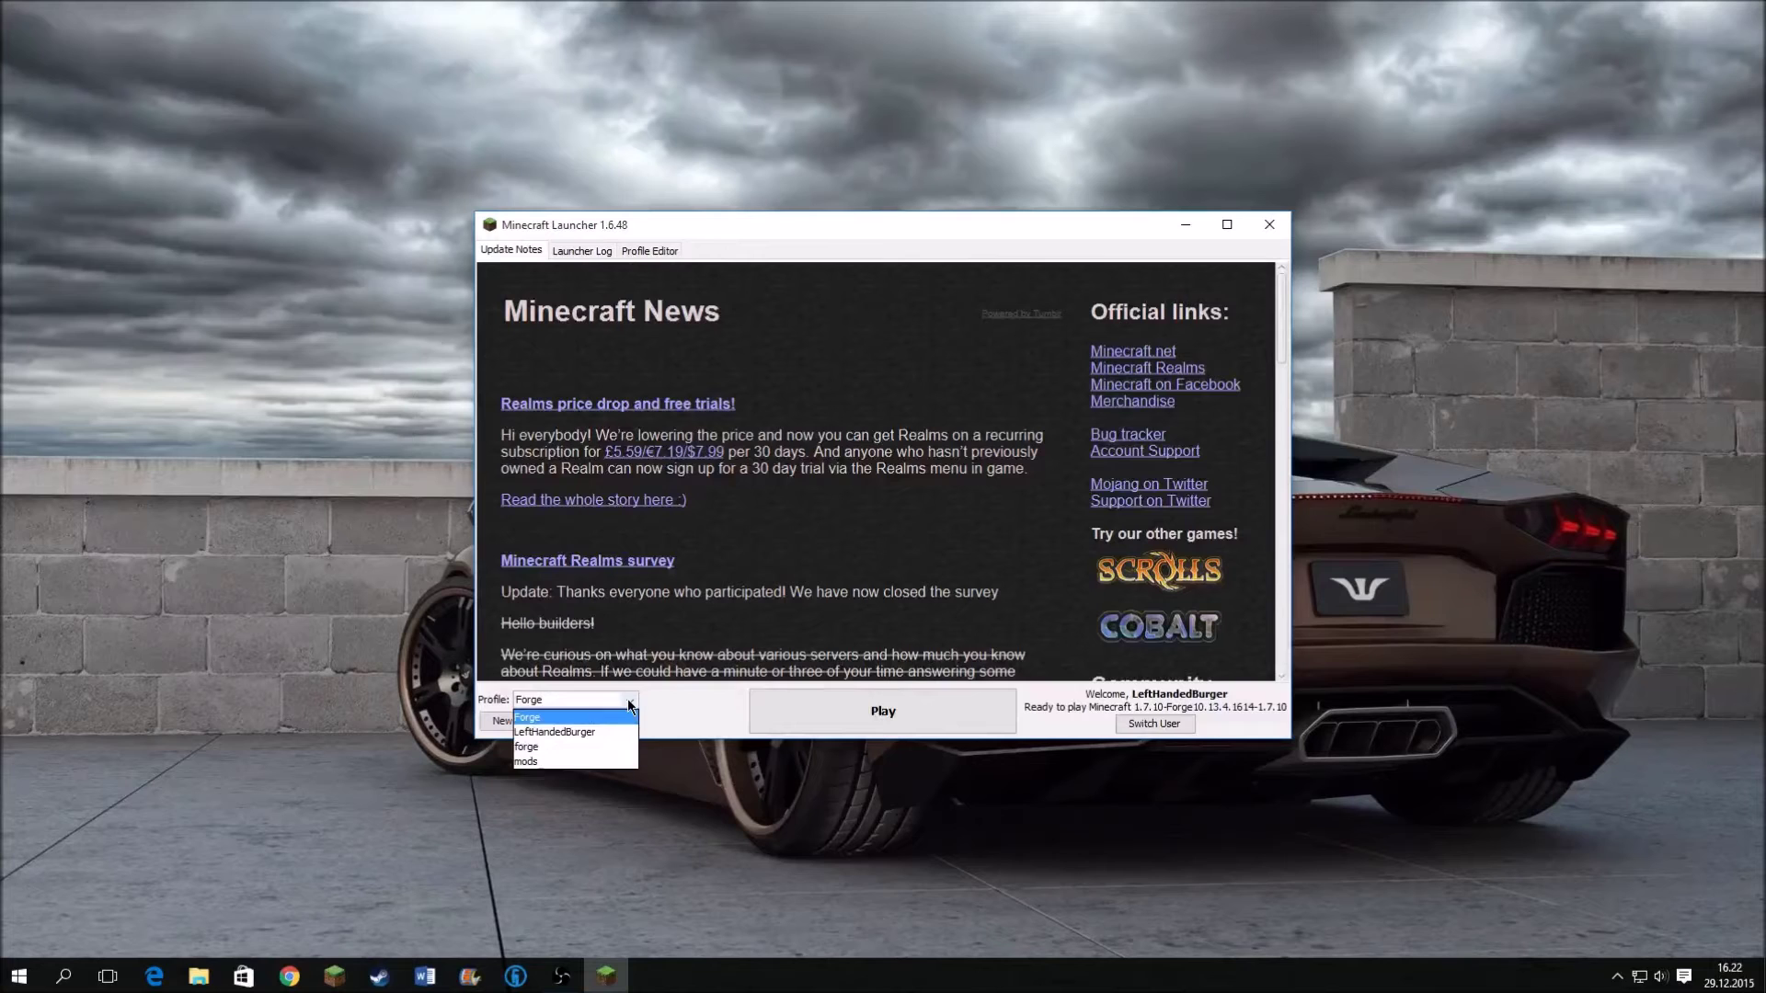
pyautogui.click(630, 705)
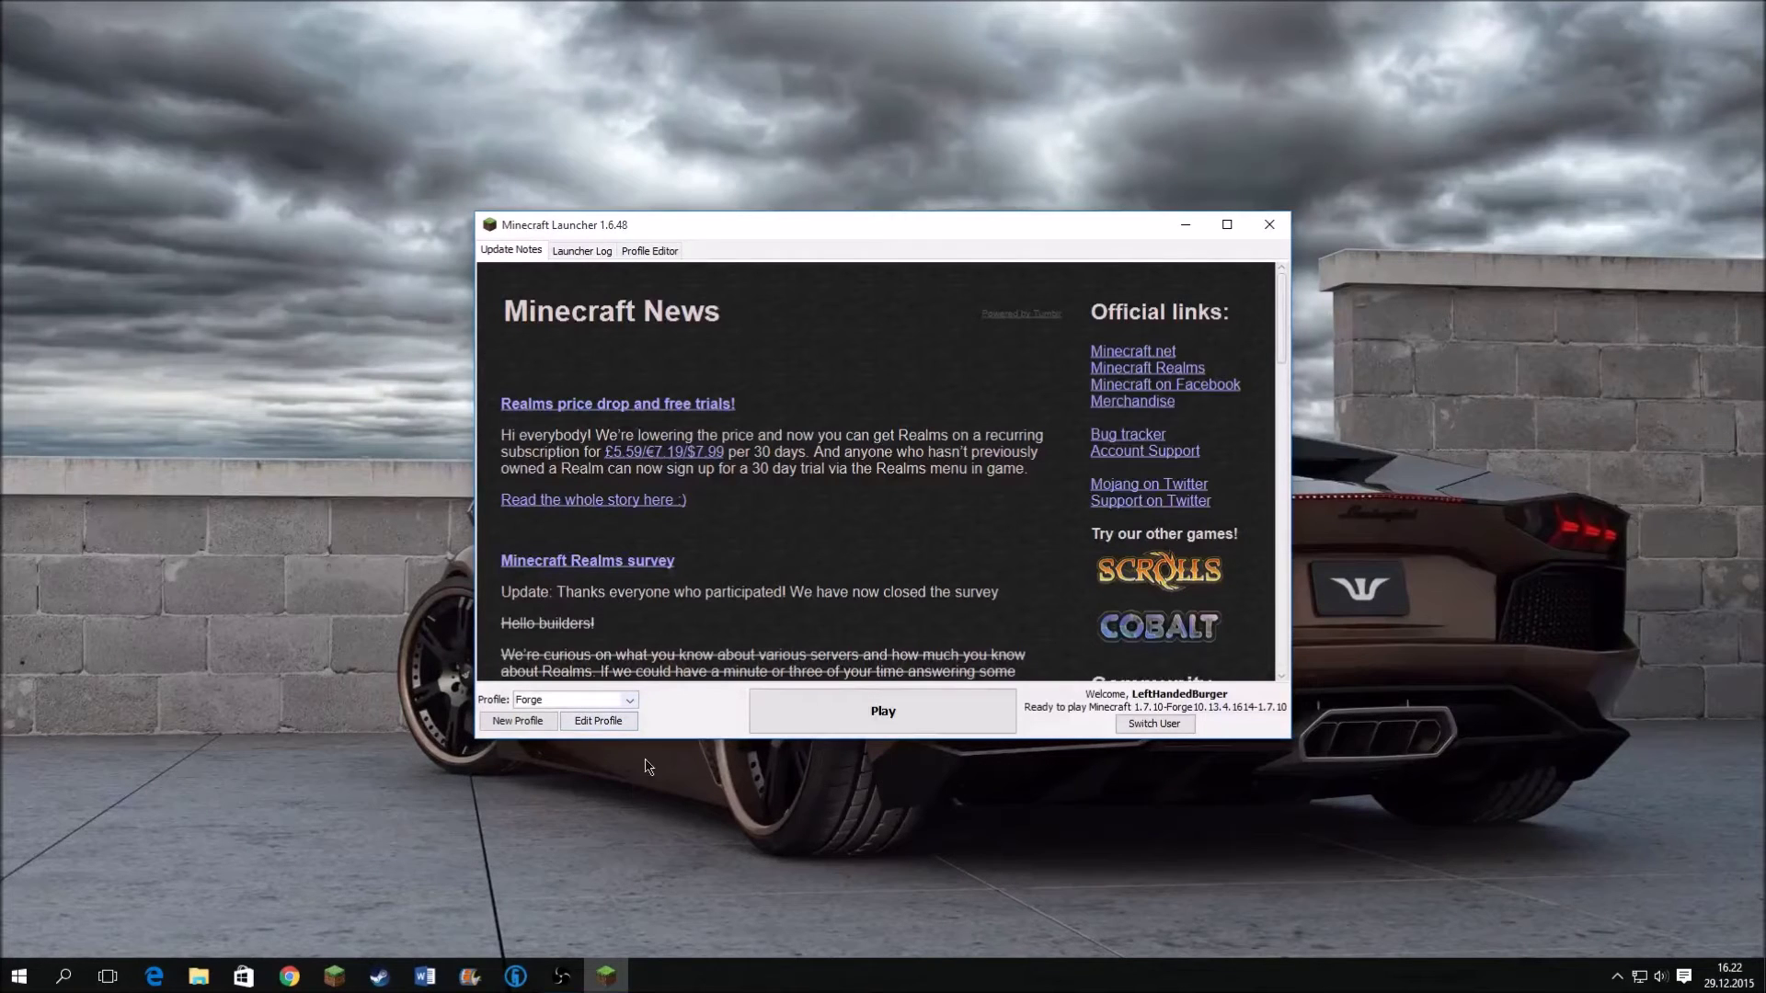
# Keep the Forge profile on release 1.7.10-Forge10.13.4.1614, save it, and press Play
pyautogui.click(612, 724)
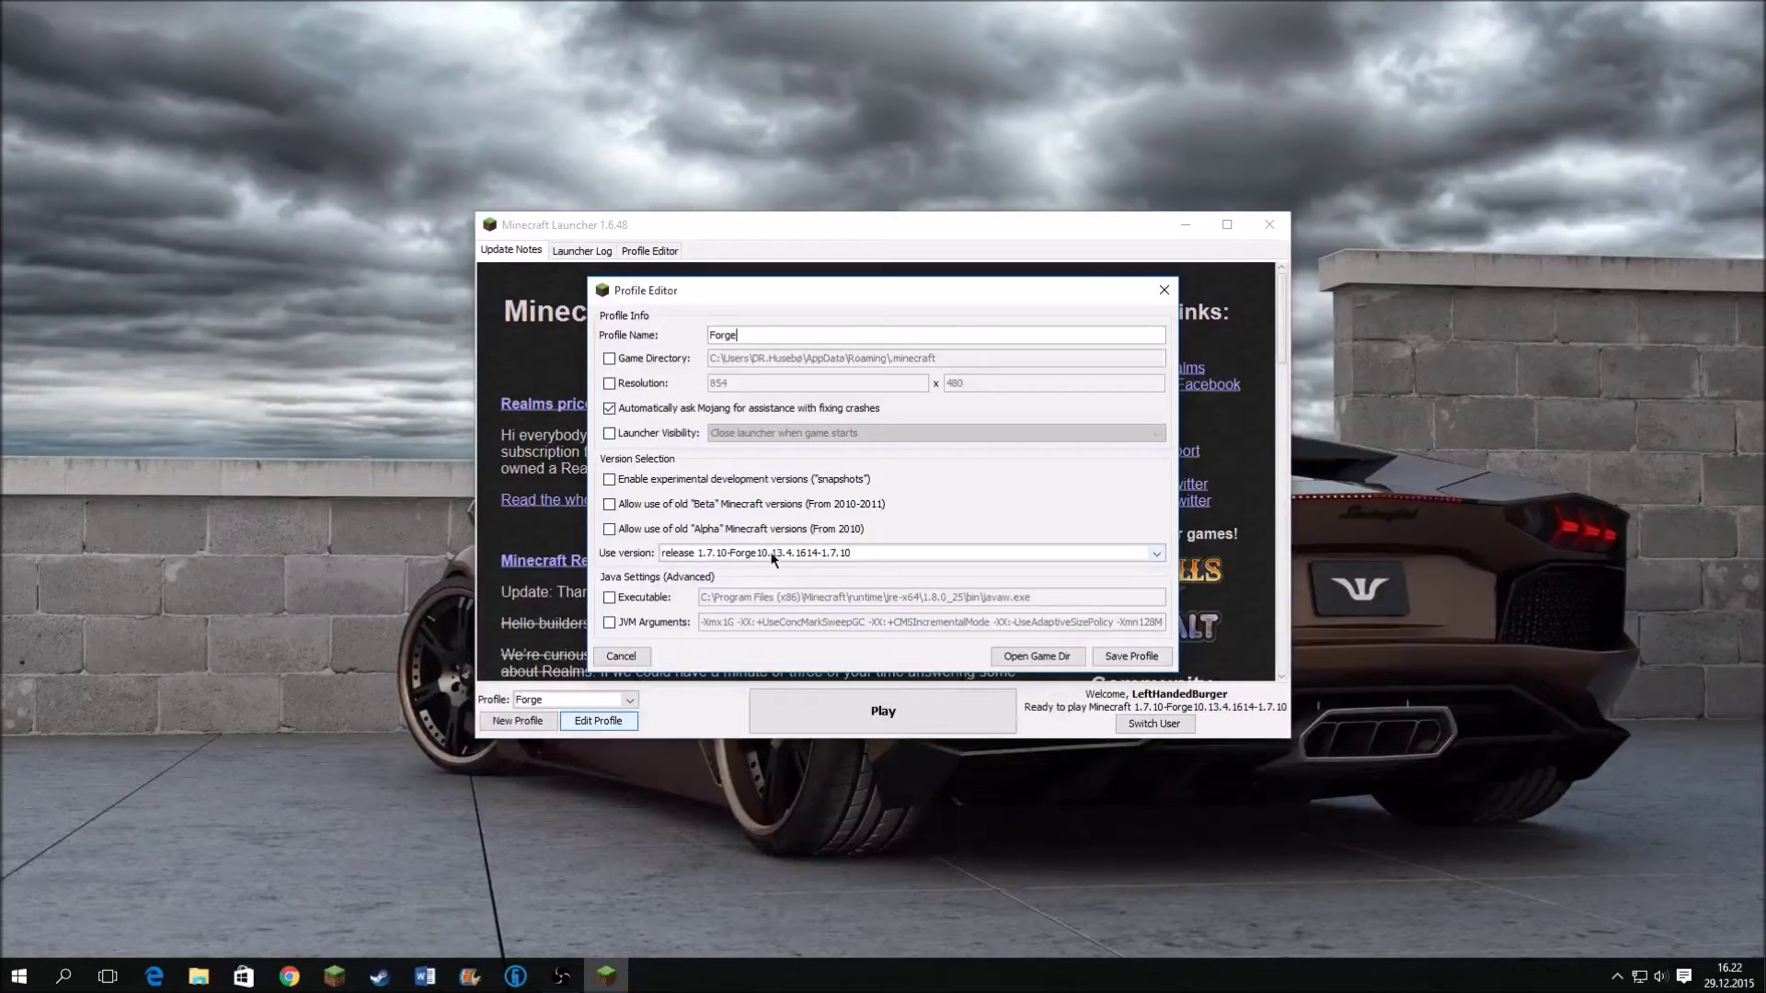
pyautogui.click(763, 555)
pyautogui.click(754, 555)
pyautogui.click(754, 554)
pyautogui.scroll(-3, 780, 641)
pyautogui.scroll(5, 780, 641)
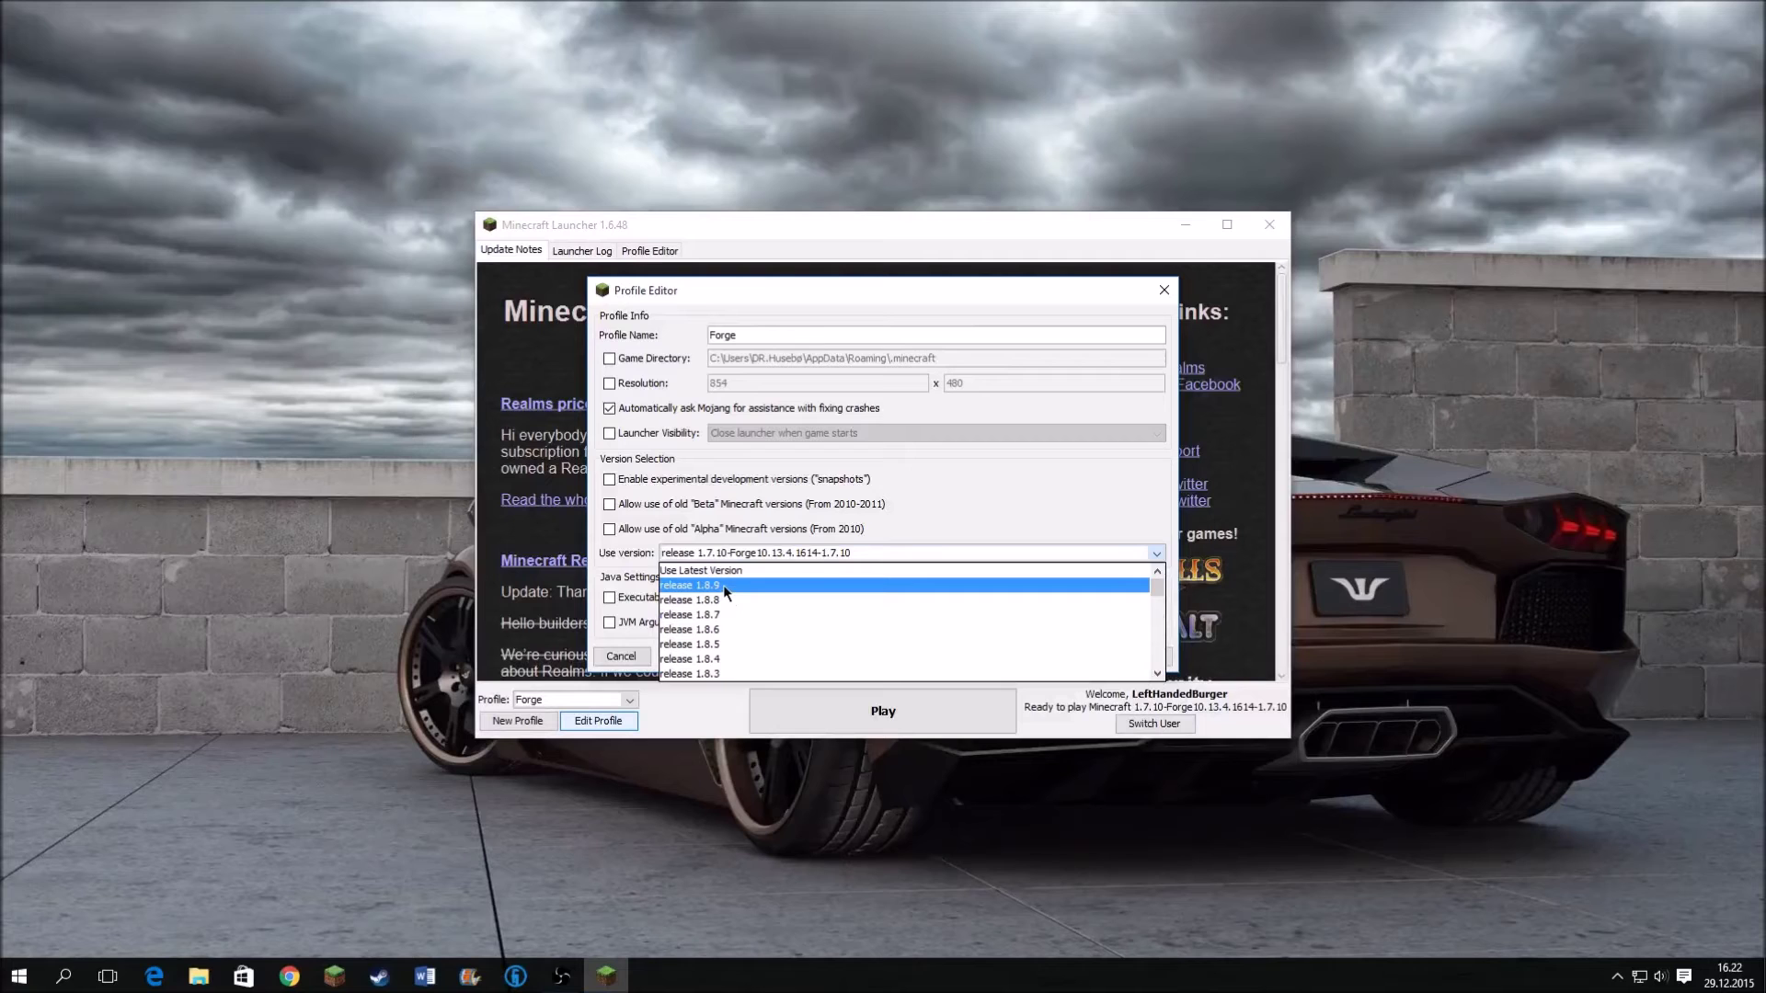
pyautogui.scroll(-5, 777, 657)
pyautogui.click(778, 659)
pyautogui.click(1123, 654)
pyautogui.click(938, 707)
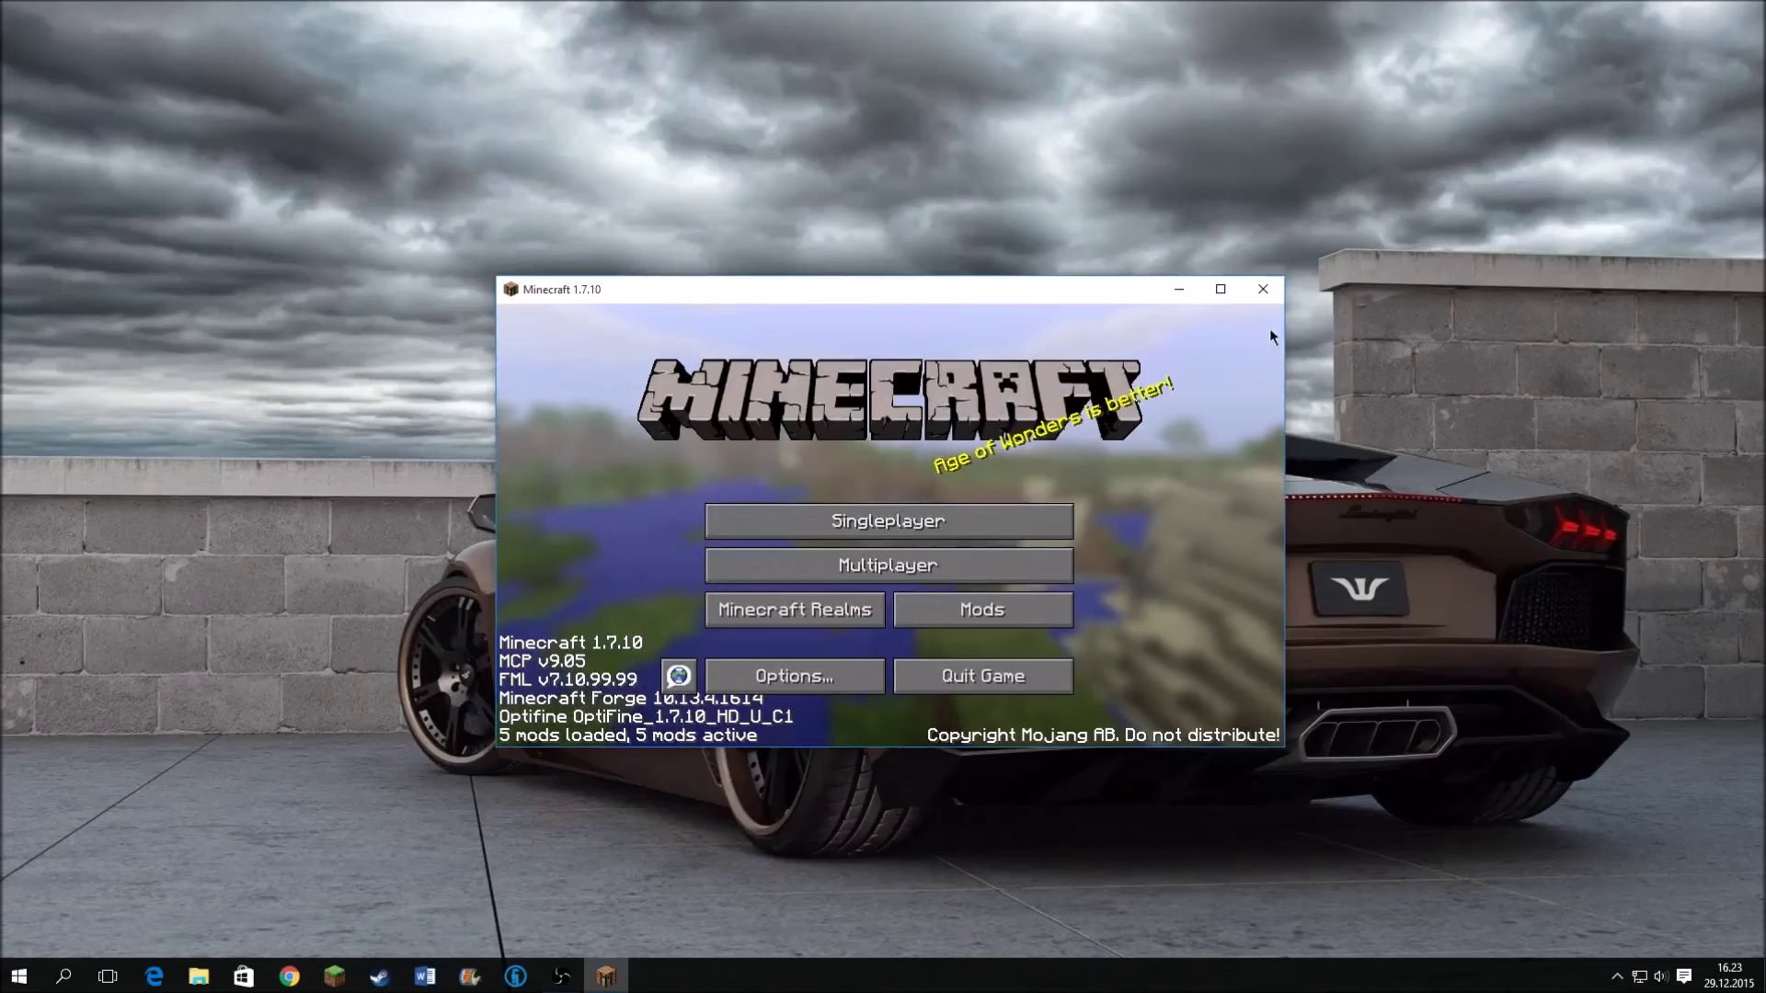
# Maximize the game and review the Mod List showing OptiFine, Forge, TooManyItems and WorldEdit
pyautogui.click(1232, 294)
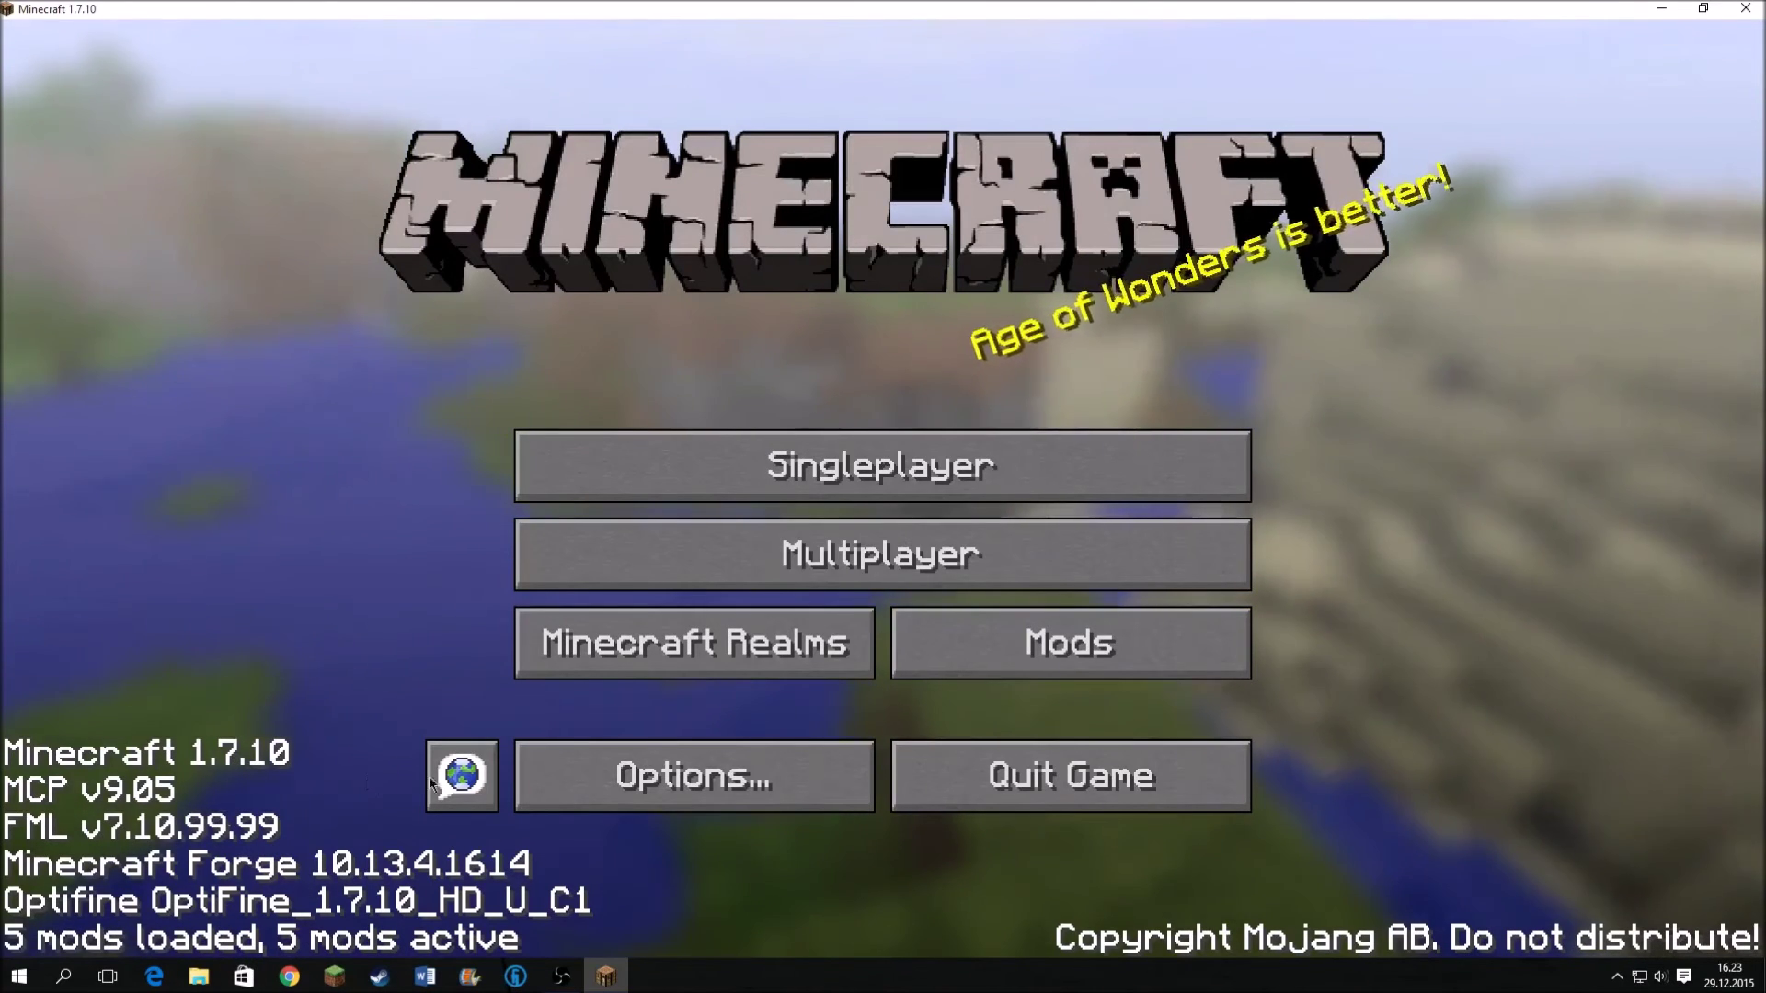
pyautogui.click(1042, 672)
pyautogui.scroll(-1, 201, 283)
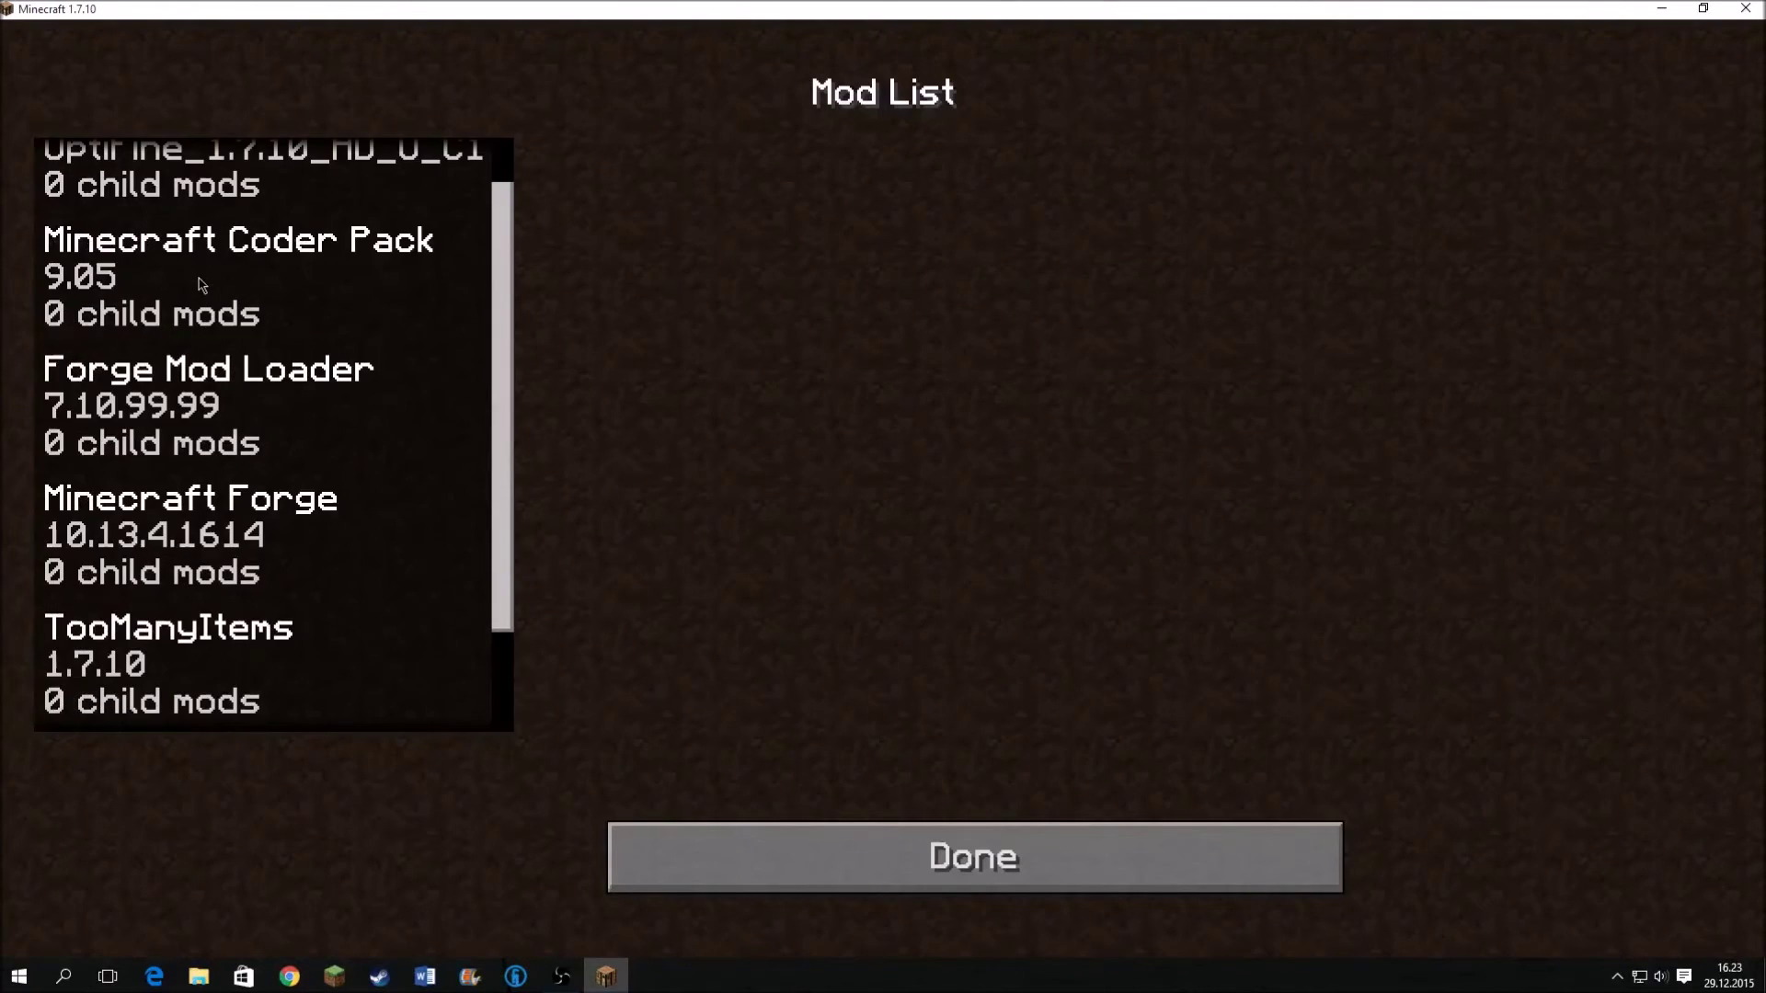
pyautogui.scroll(1, 332, 387)
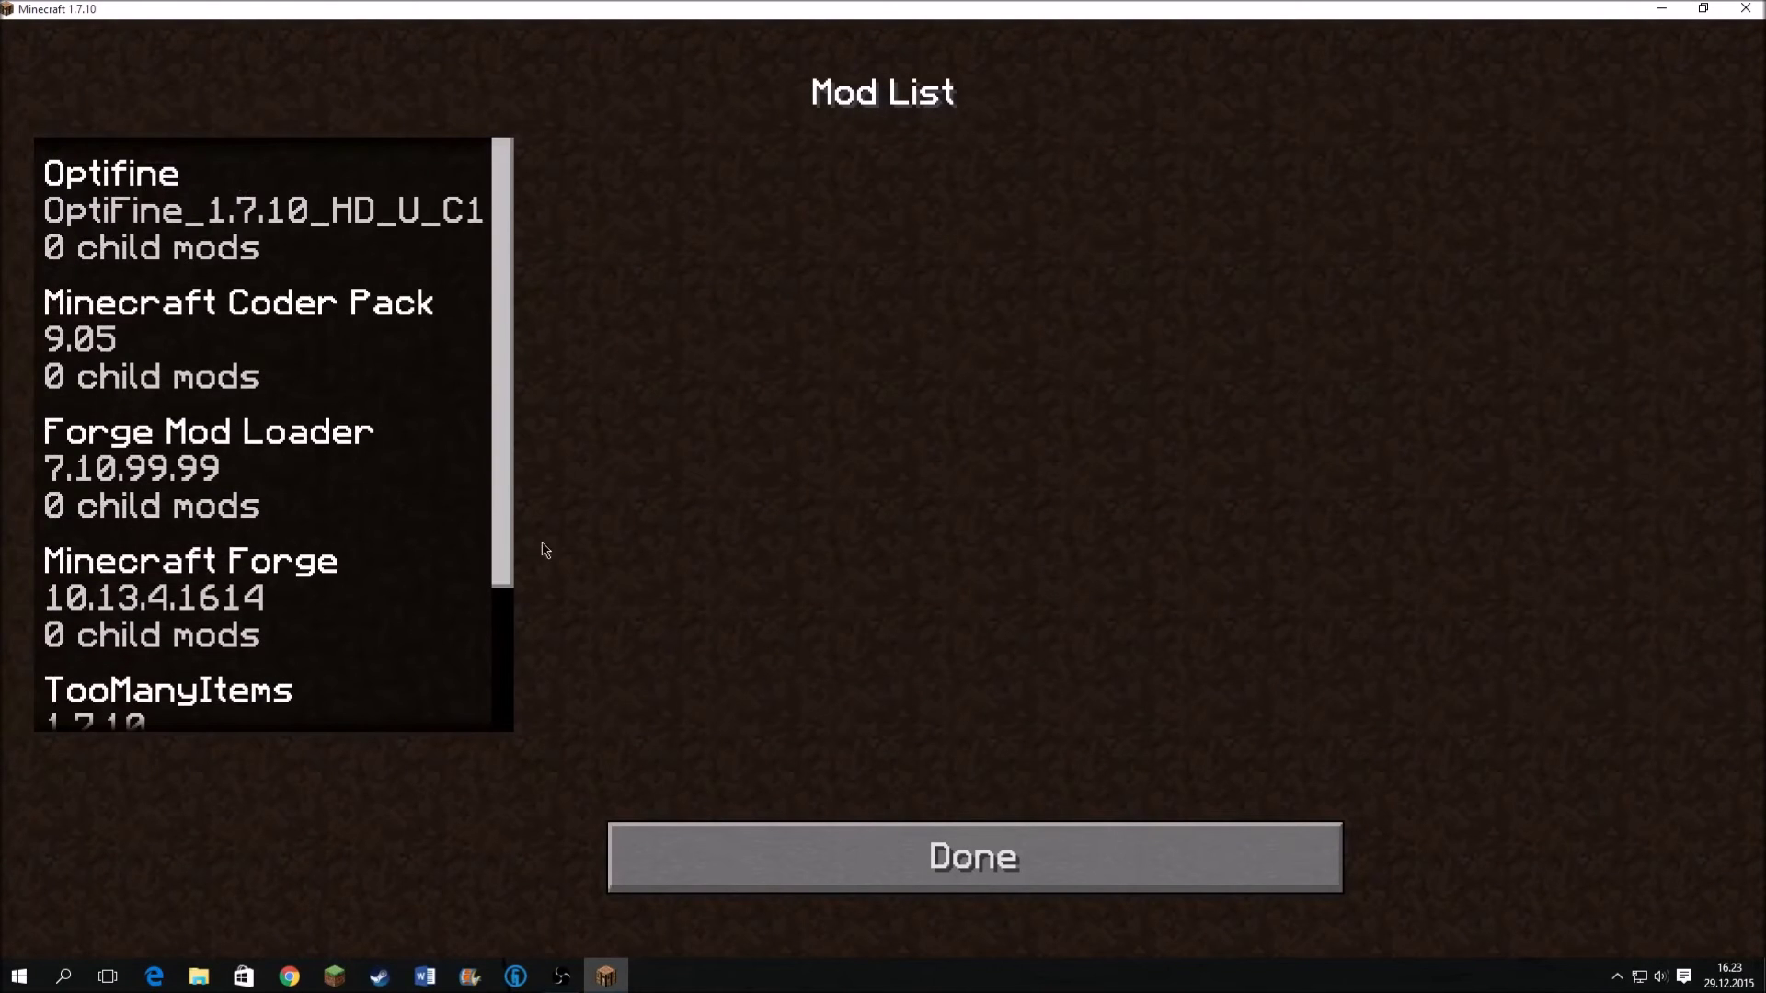
pyautogui.scroll(-2, 249, 427)
pyautogui.scroll(1, 271, 311)
pyautogui.scroll(-1, 181, 502)
pyautogui.scroll(-1, 127, 407)
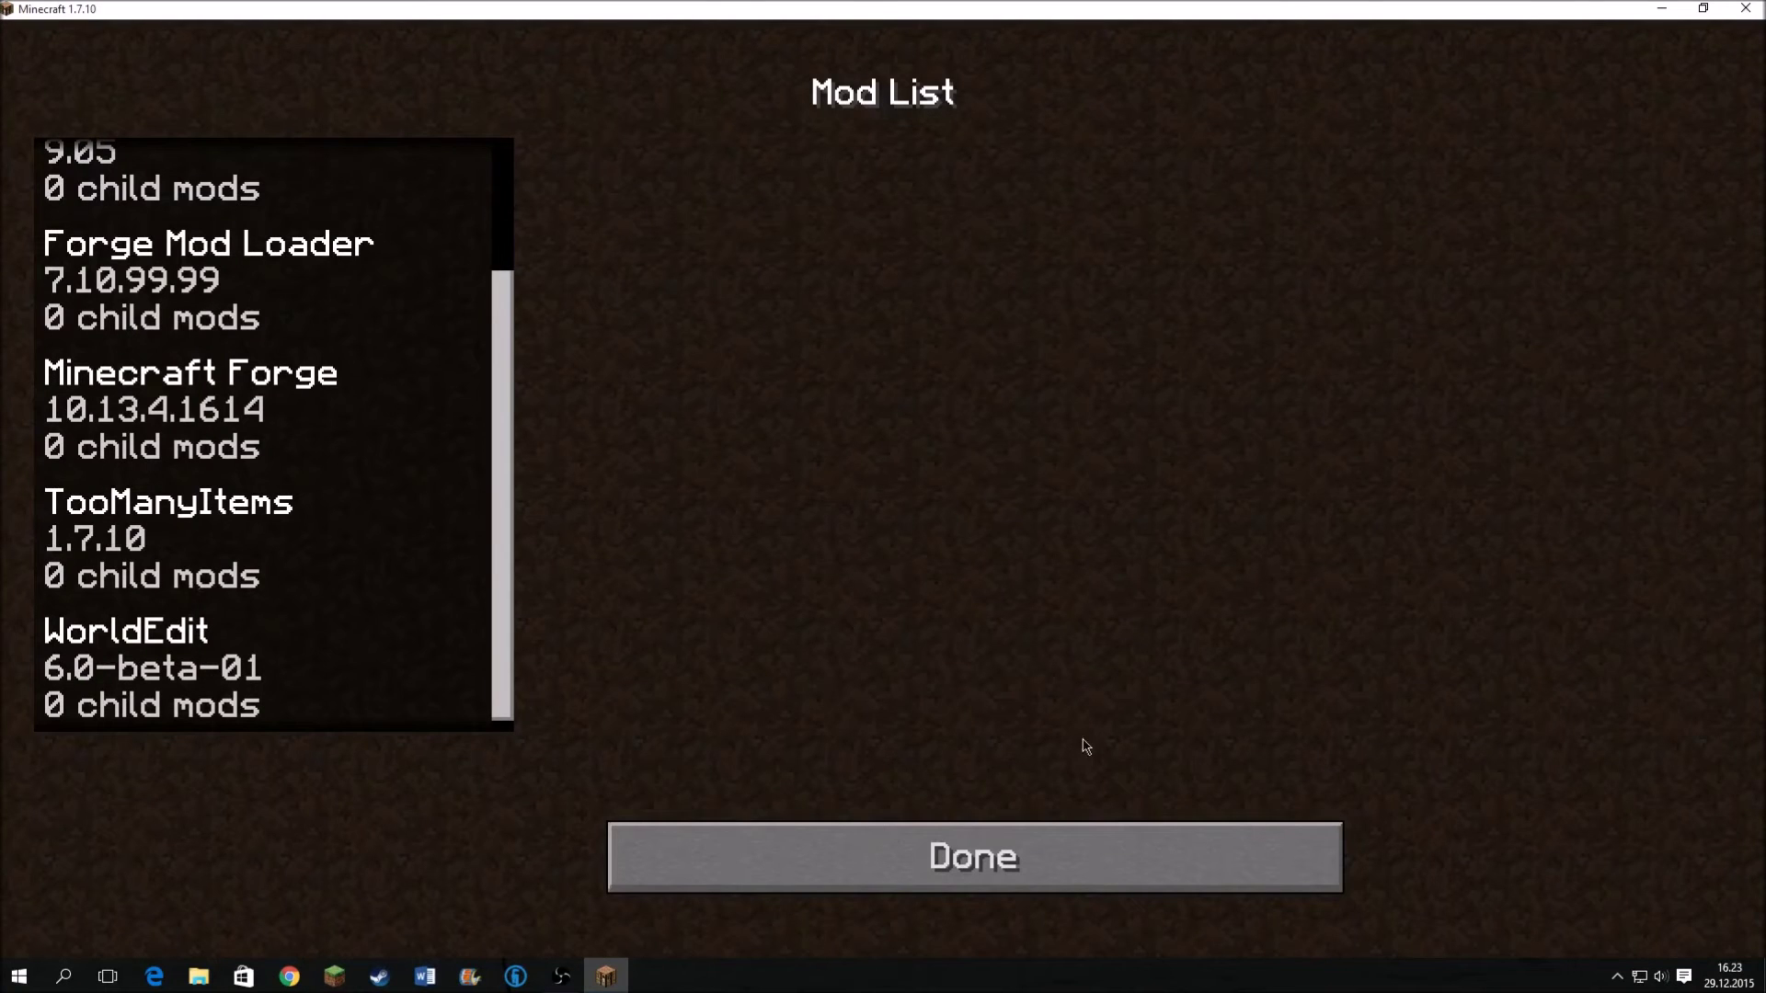
pyautogui.click(1131, 837)
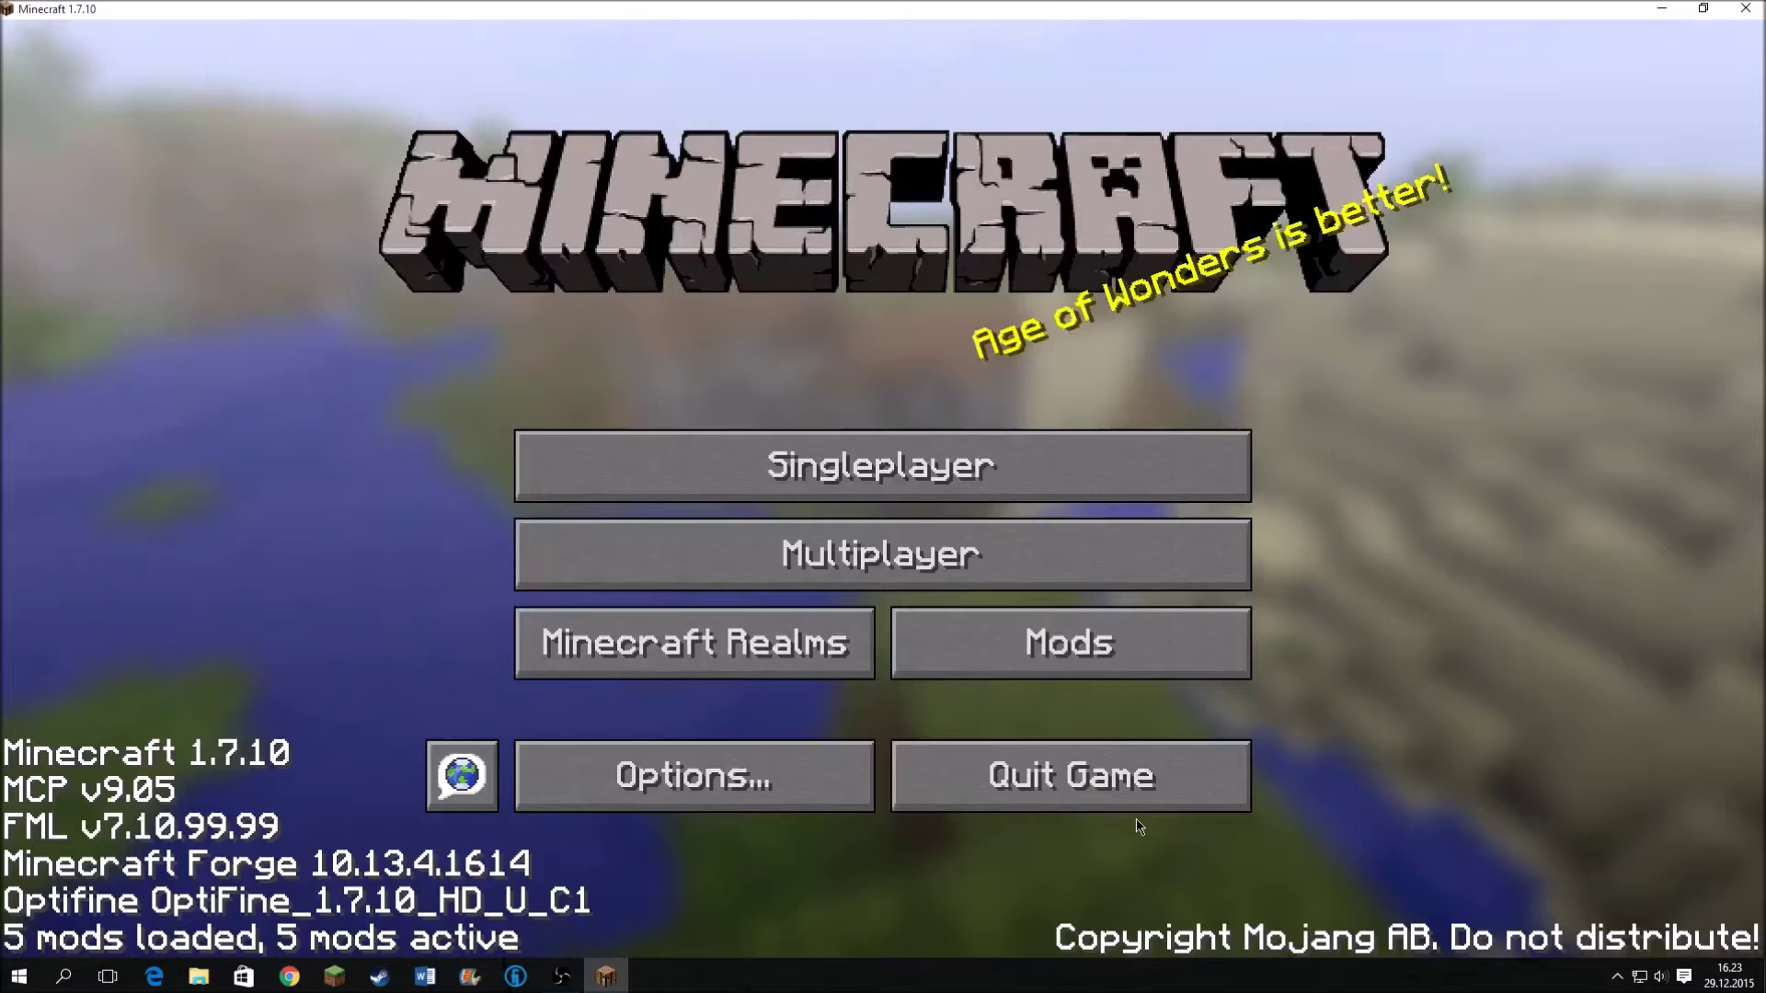
# Load the 'redstone world' singleplayer save, then pause and open Options
pyautogui.click(874, 469)
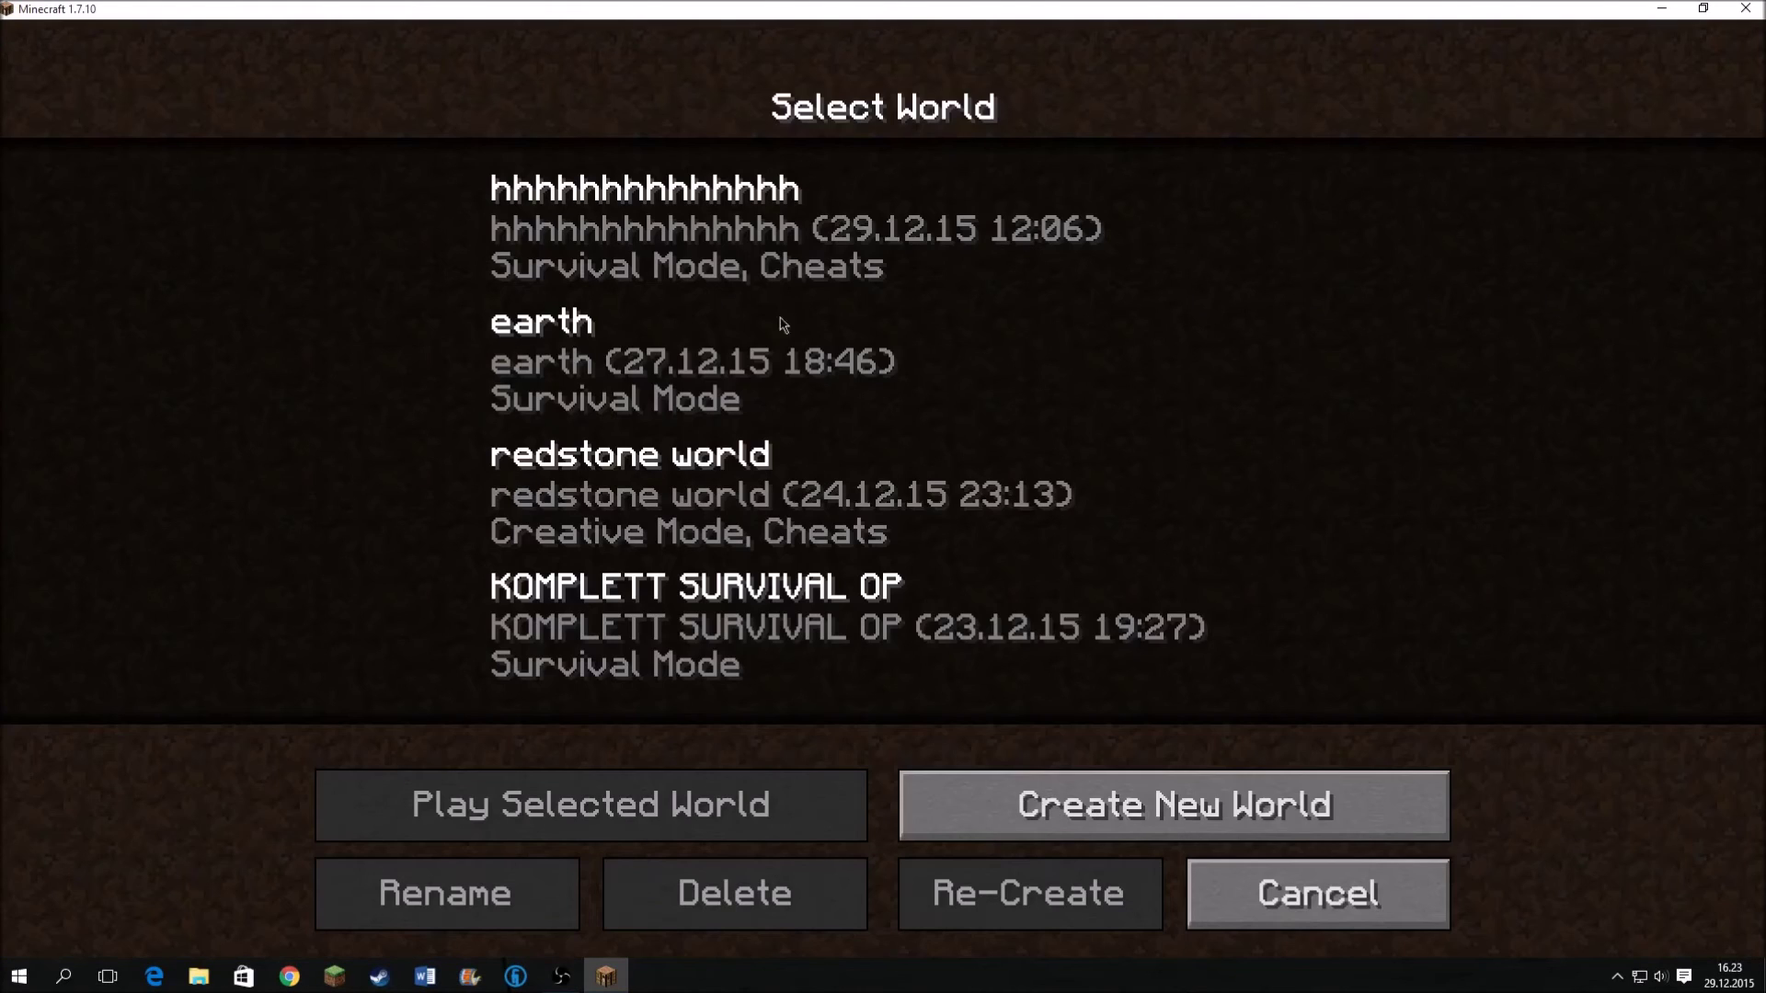
pyautogui.doubleClick(716, 503)
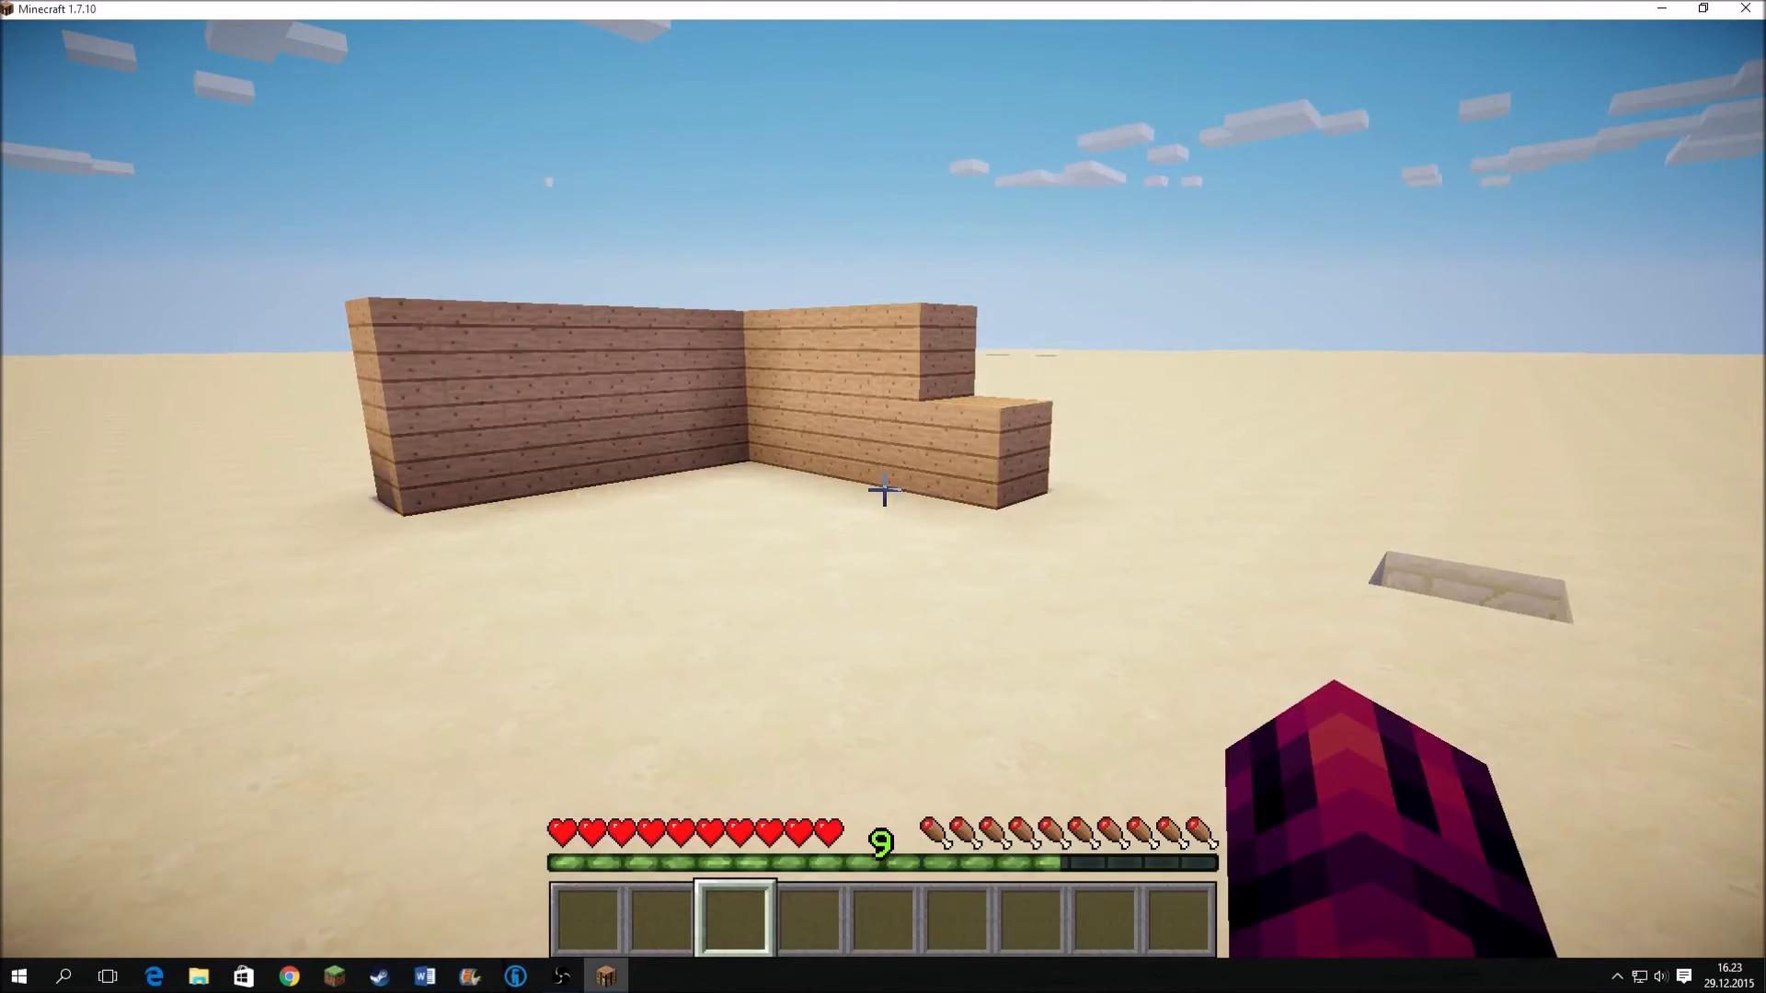
pyautogui.press('Escape')
pyautogui.click(743, 593)
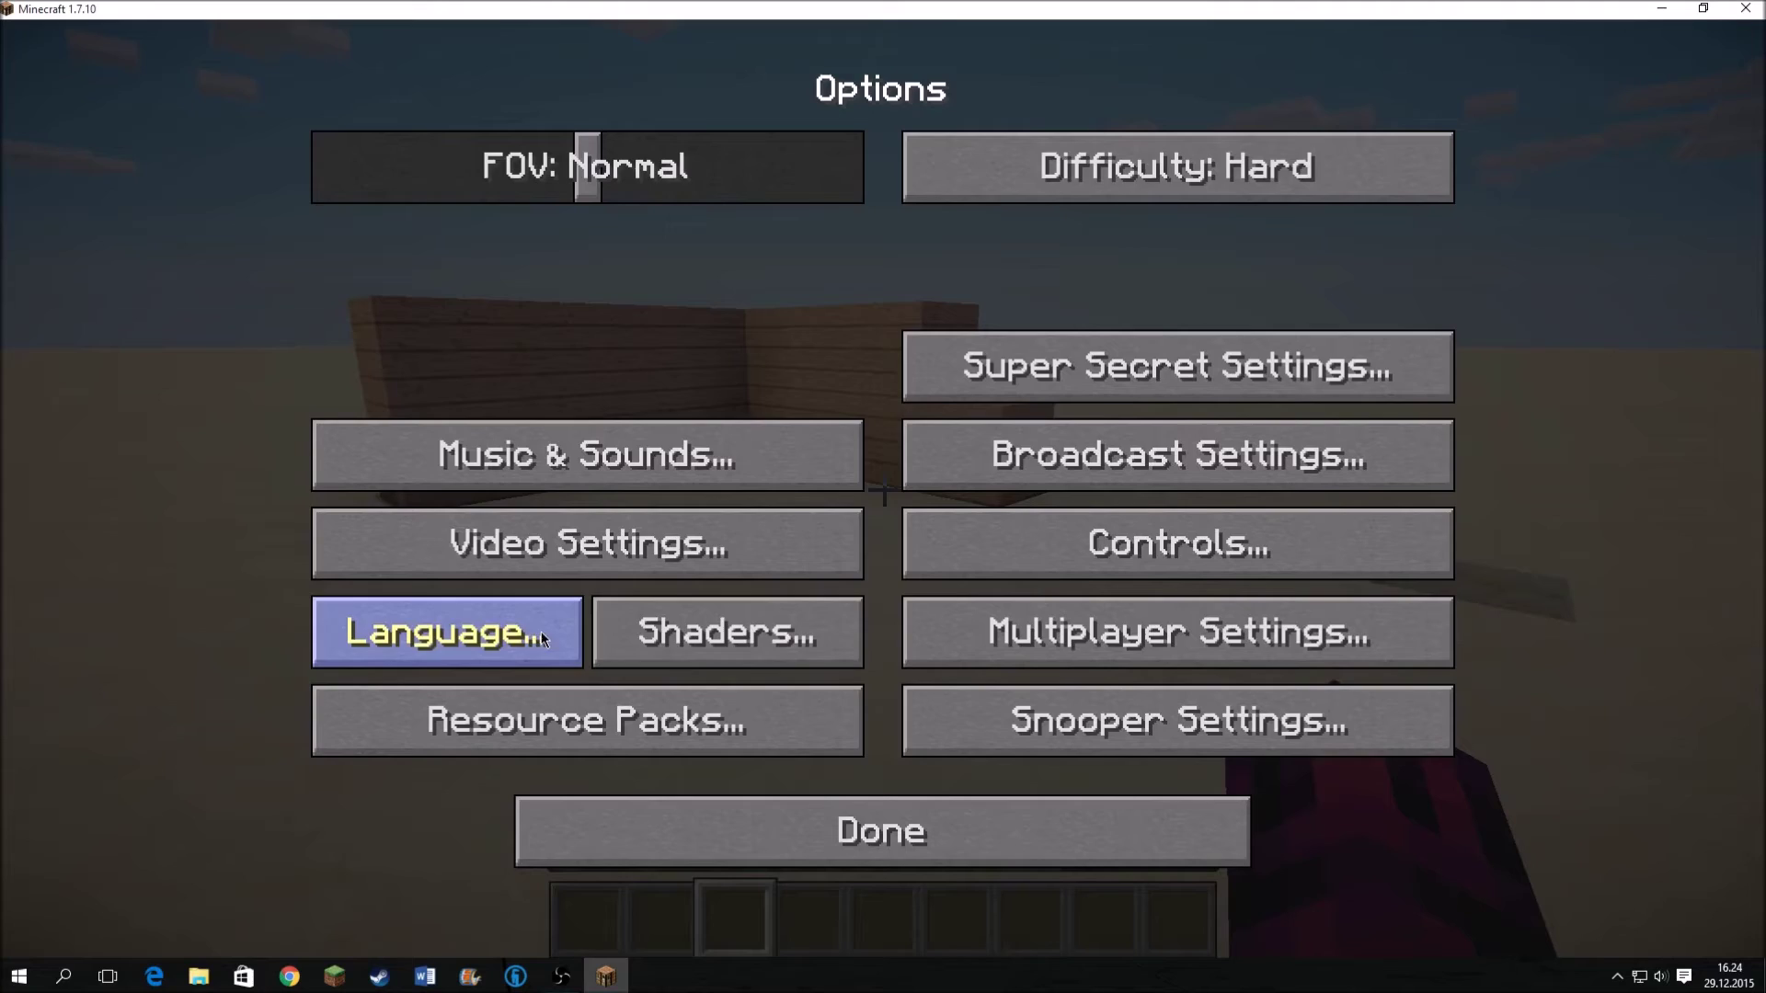
# Look over the shader pack list, then walk across the desert sand
pyautogui.click(605, 633)
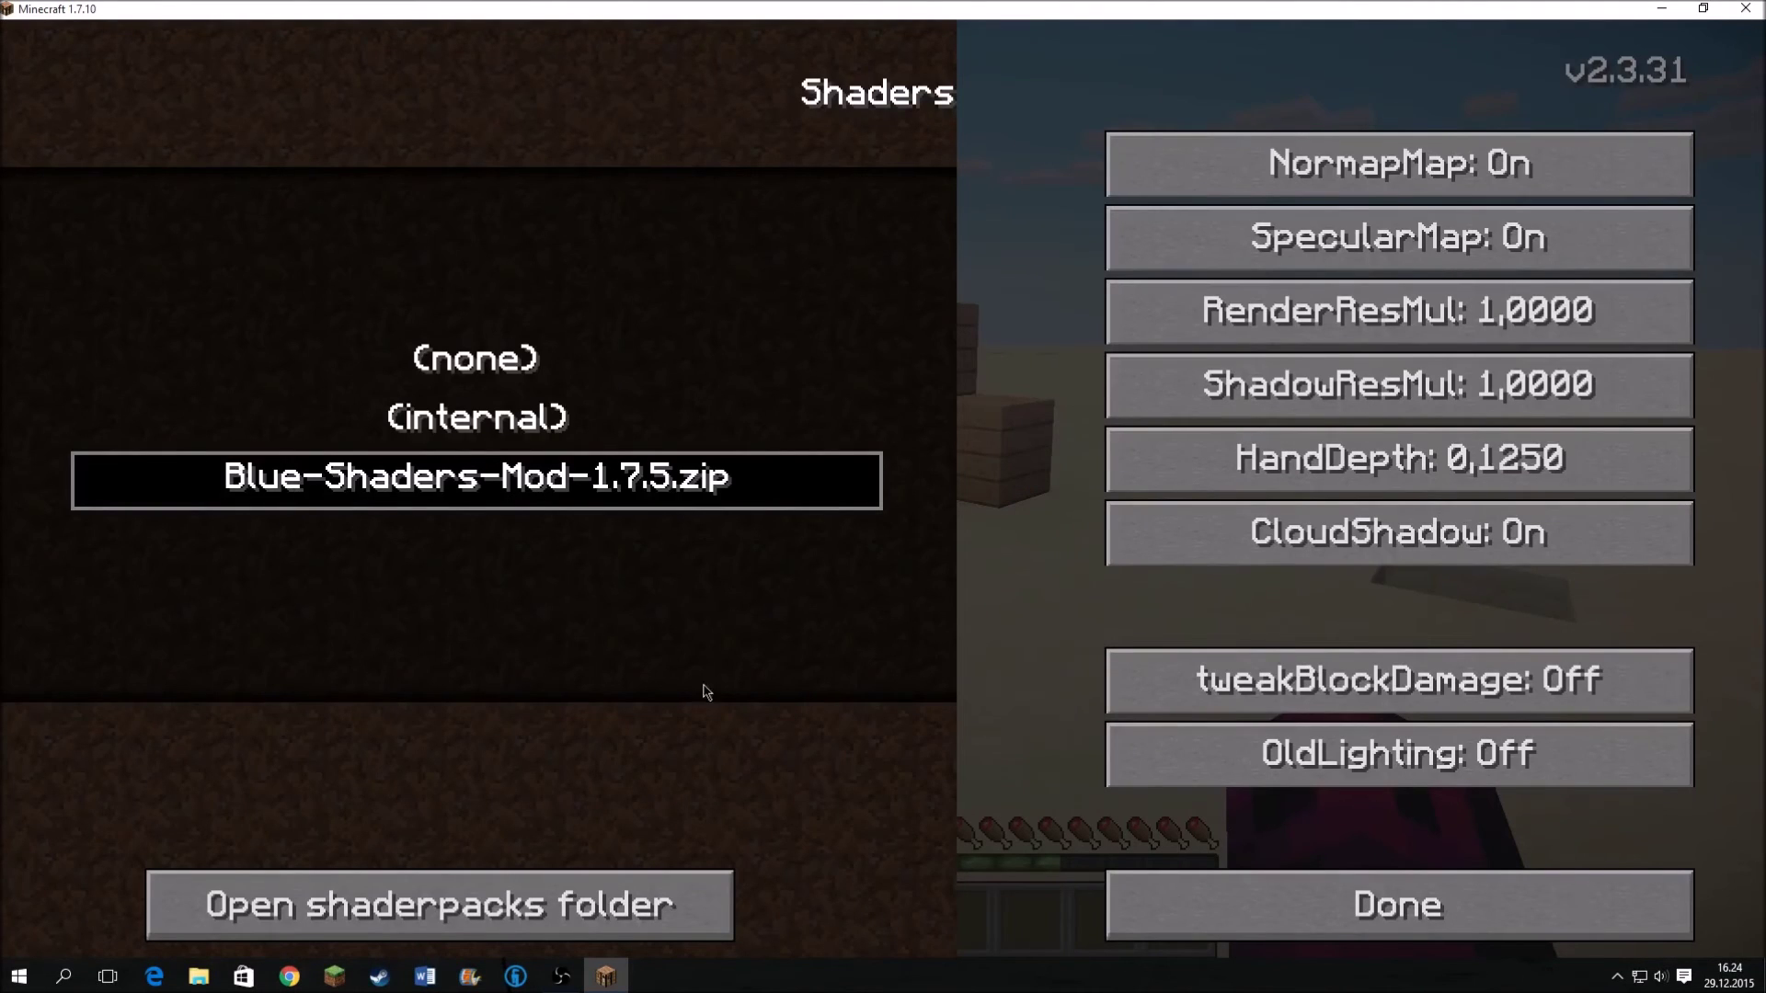
pyautogui.press('Escape')
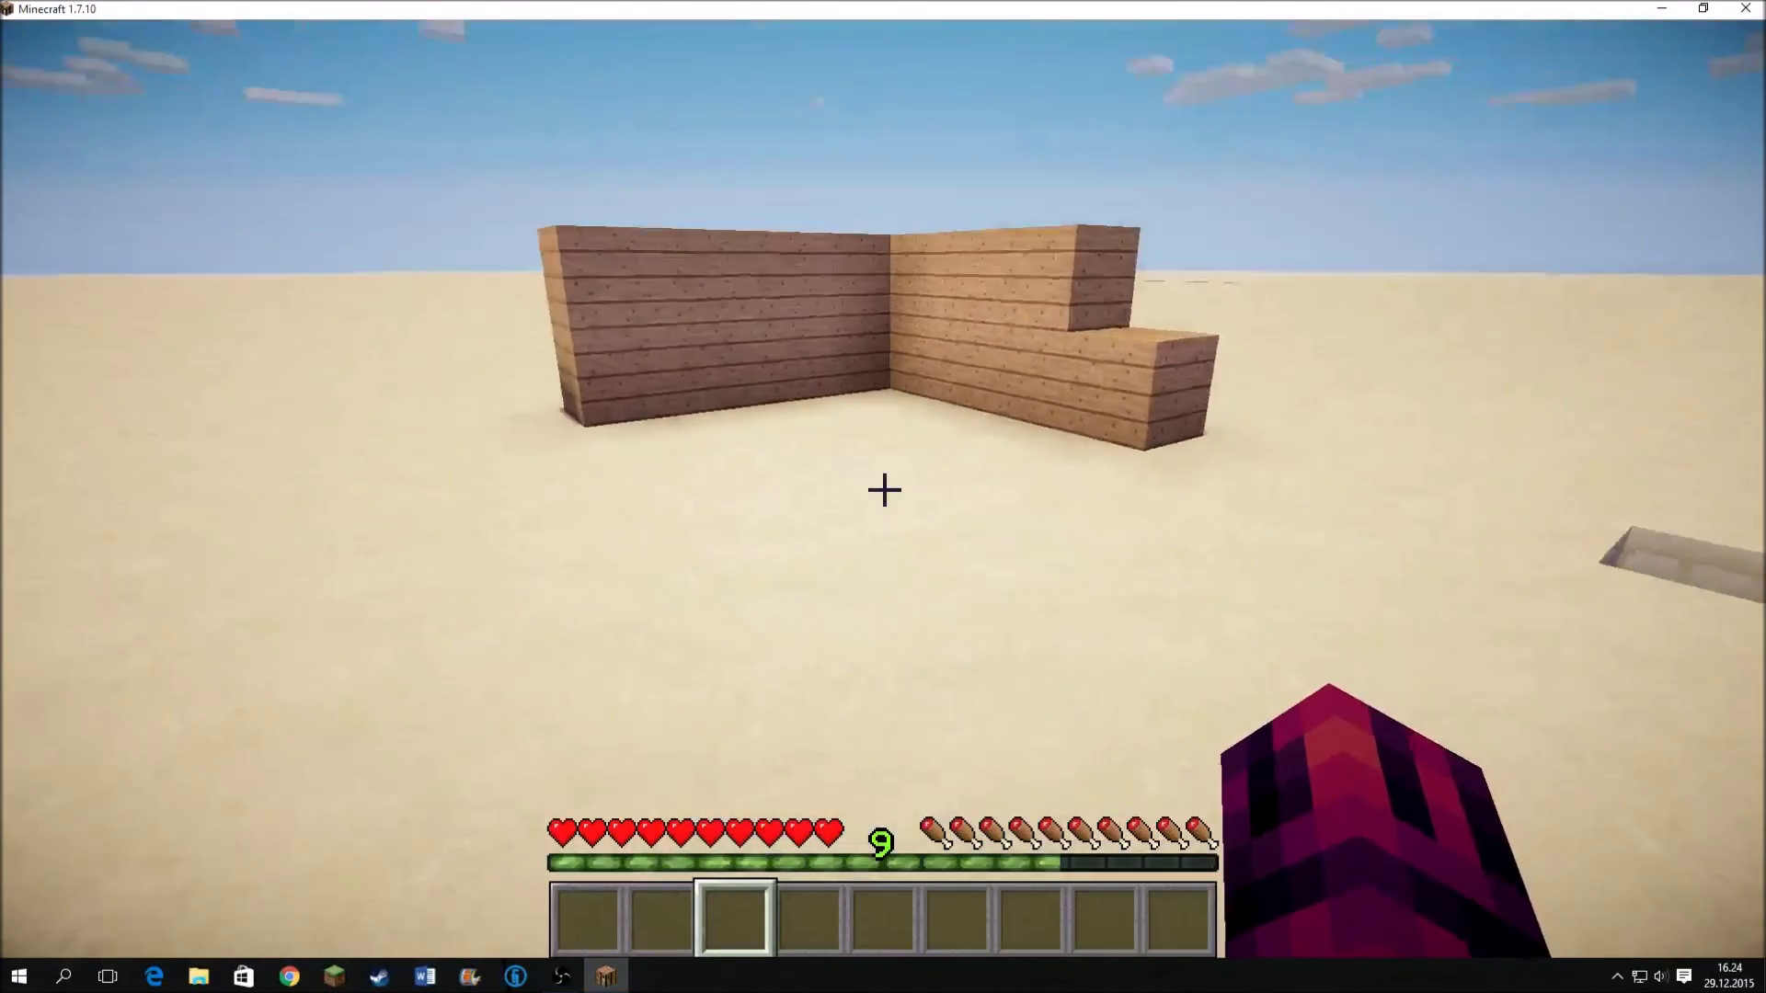
pyautogui.press('w')
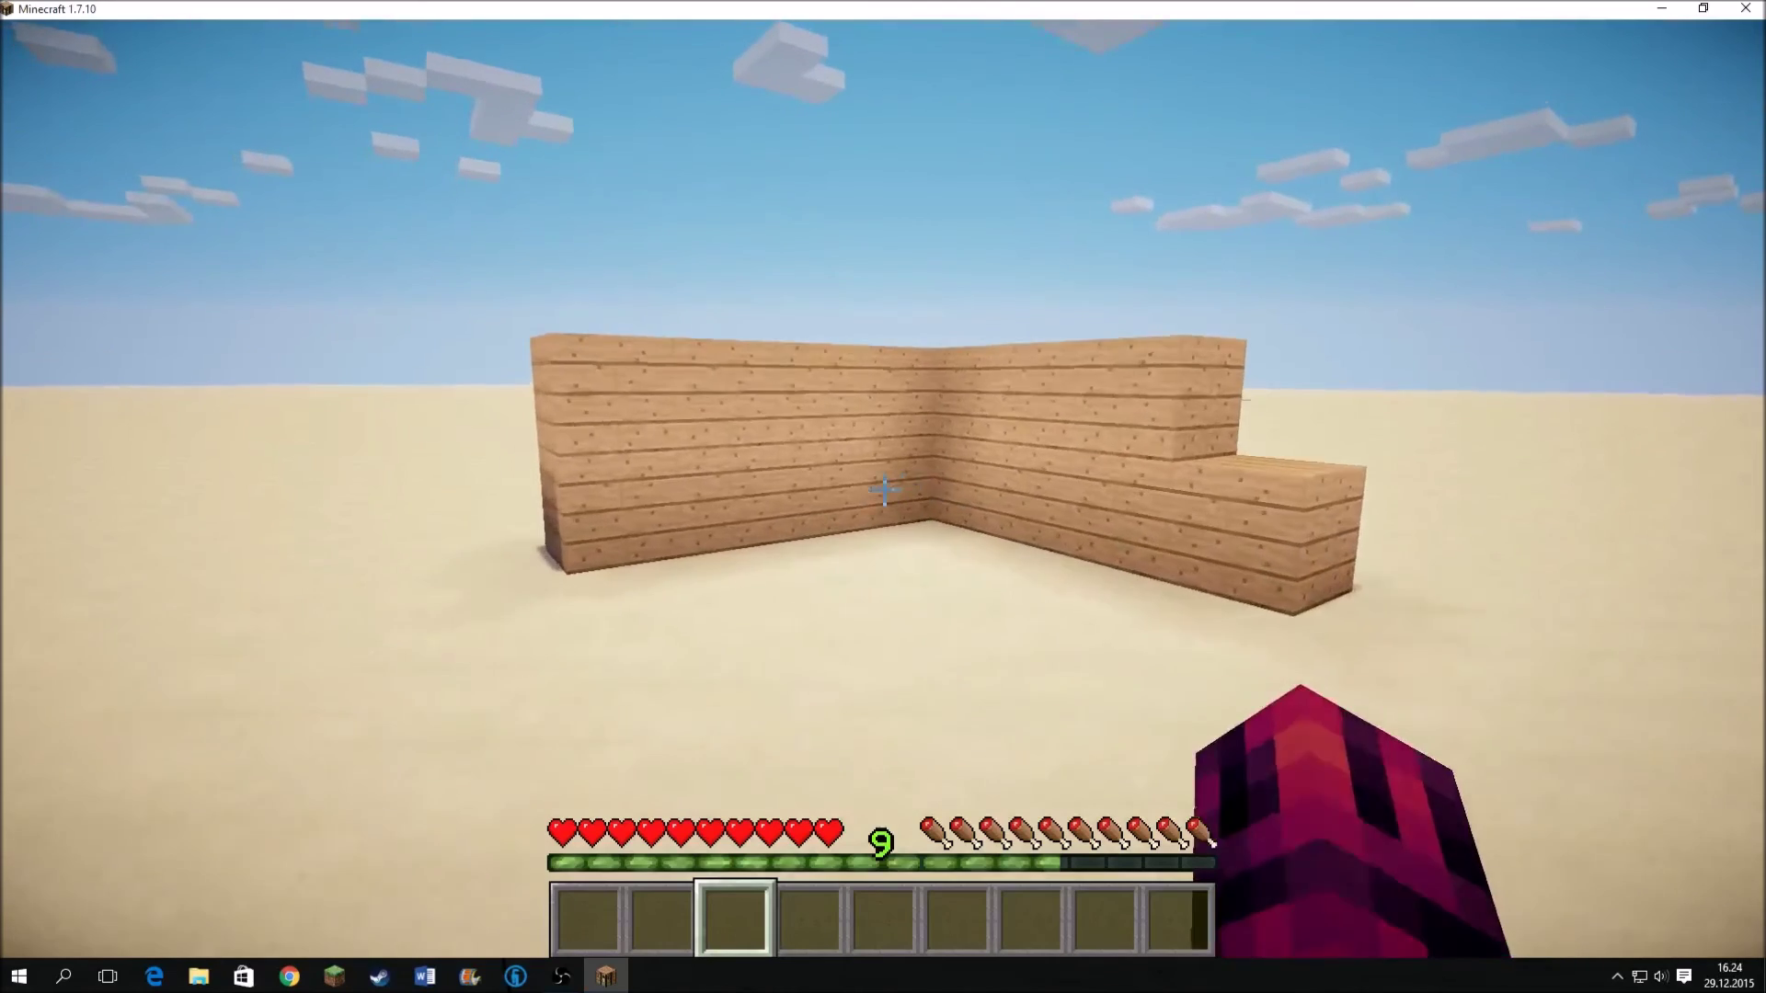
pyautogui.press('w')
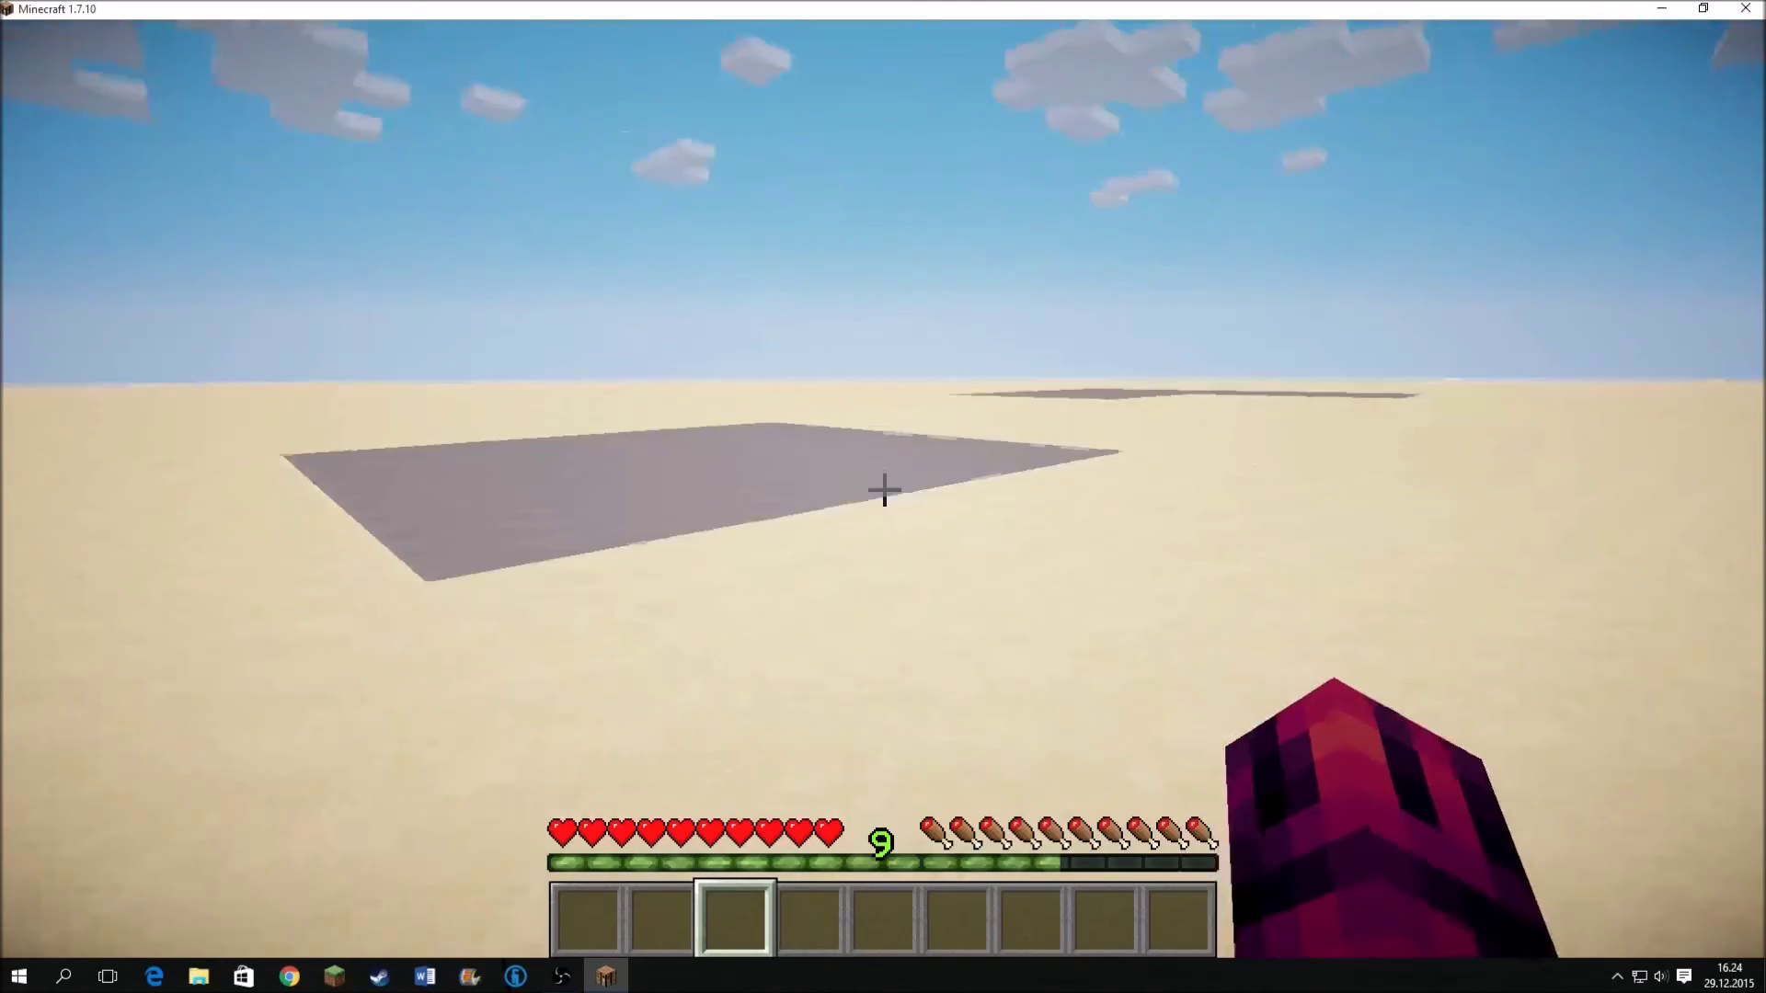
# Check the TooManyItems item panel and the WorldEdit command cheat sheet, then open chat
pyautogui.press('e')
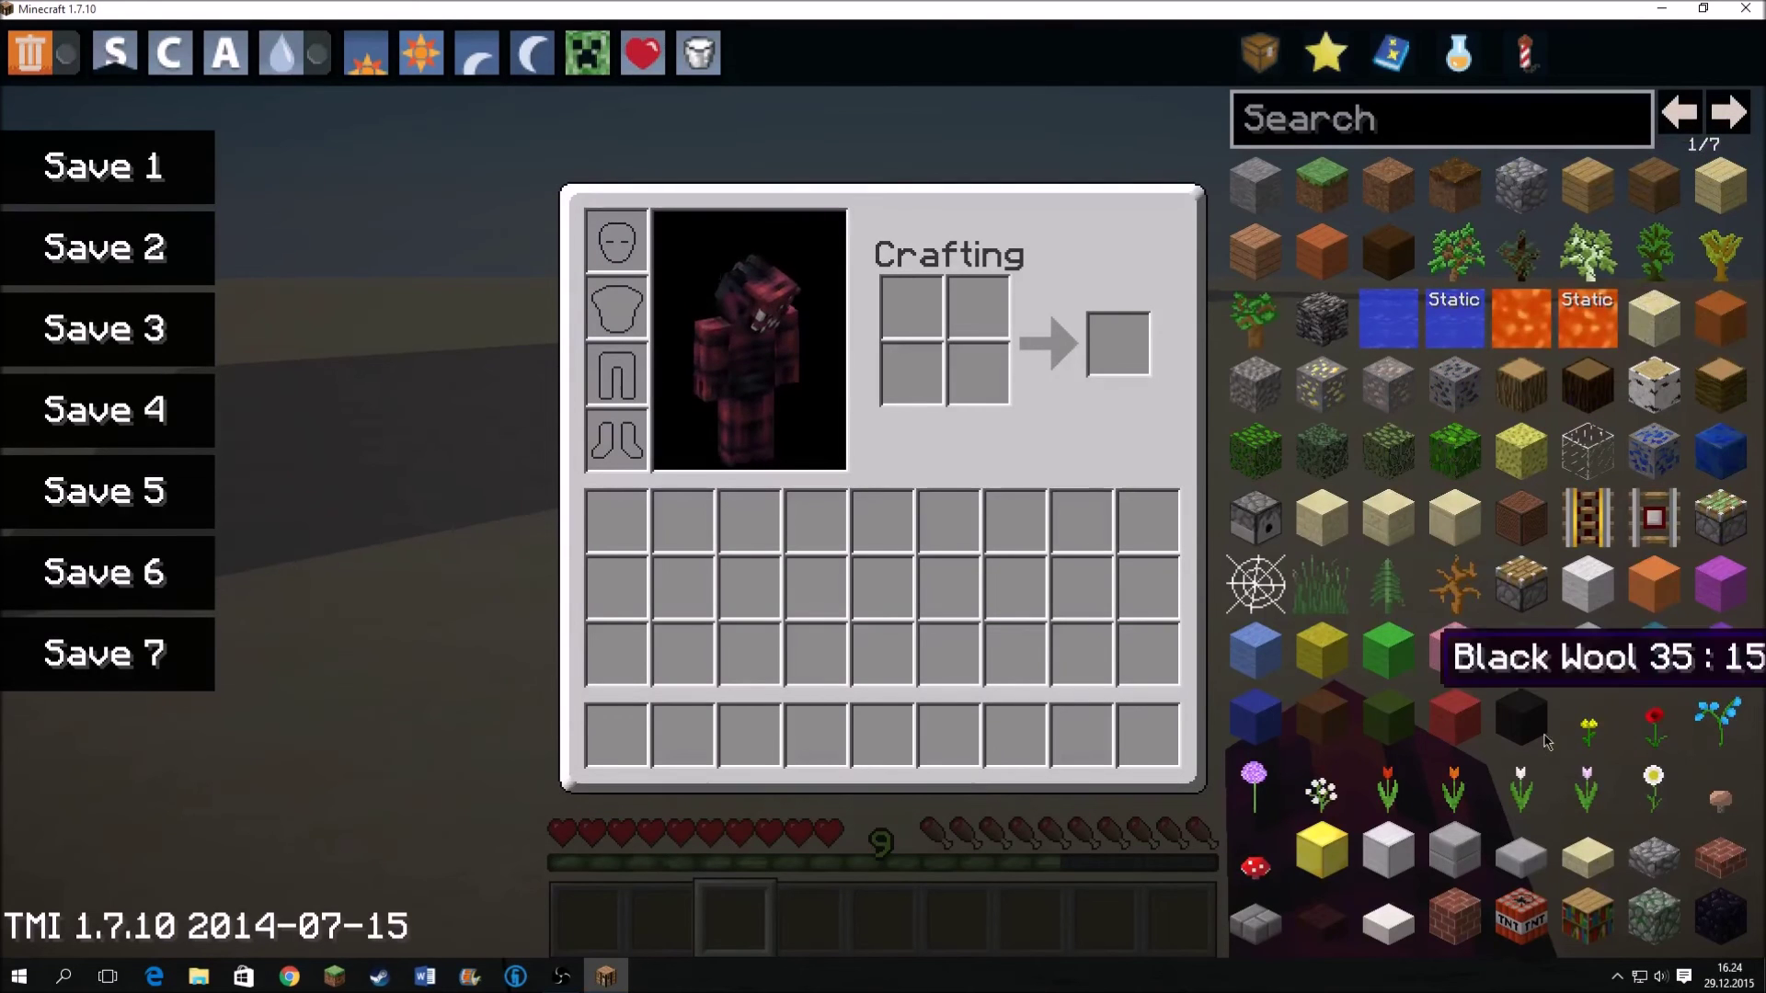
pyautogui.press('e')
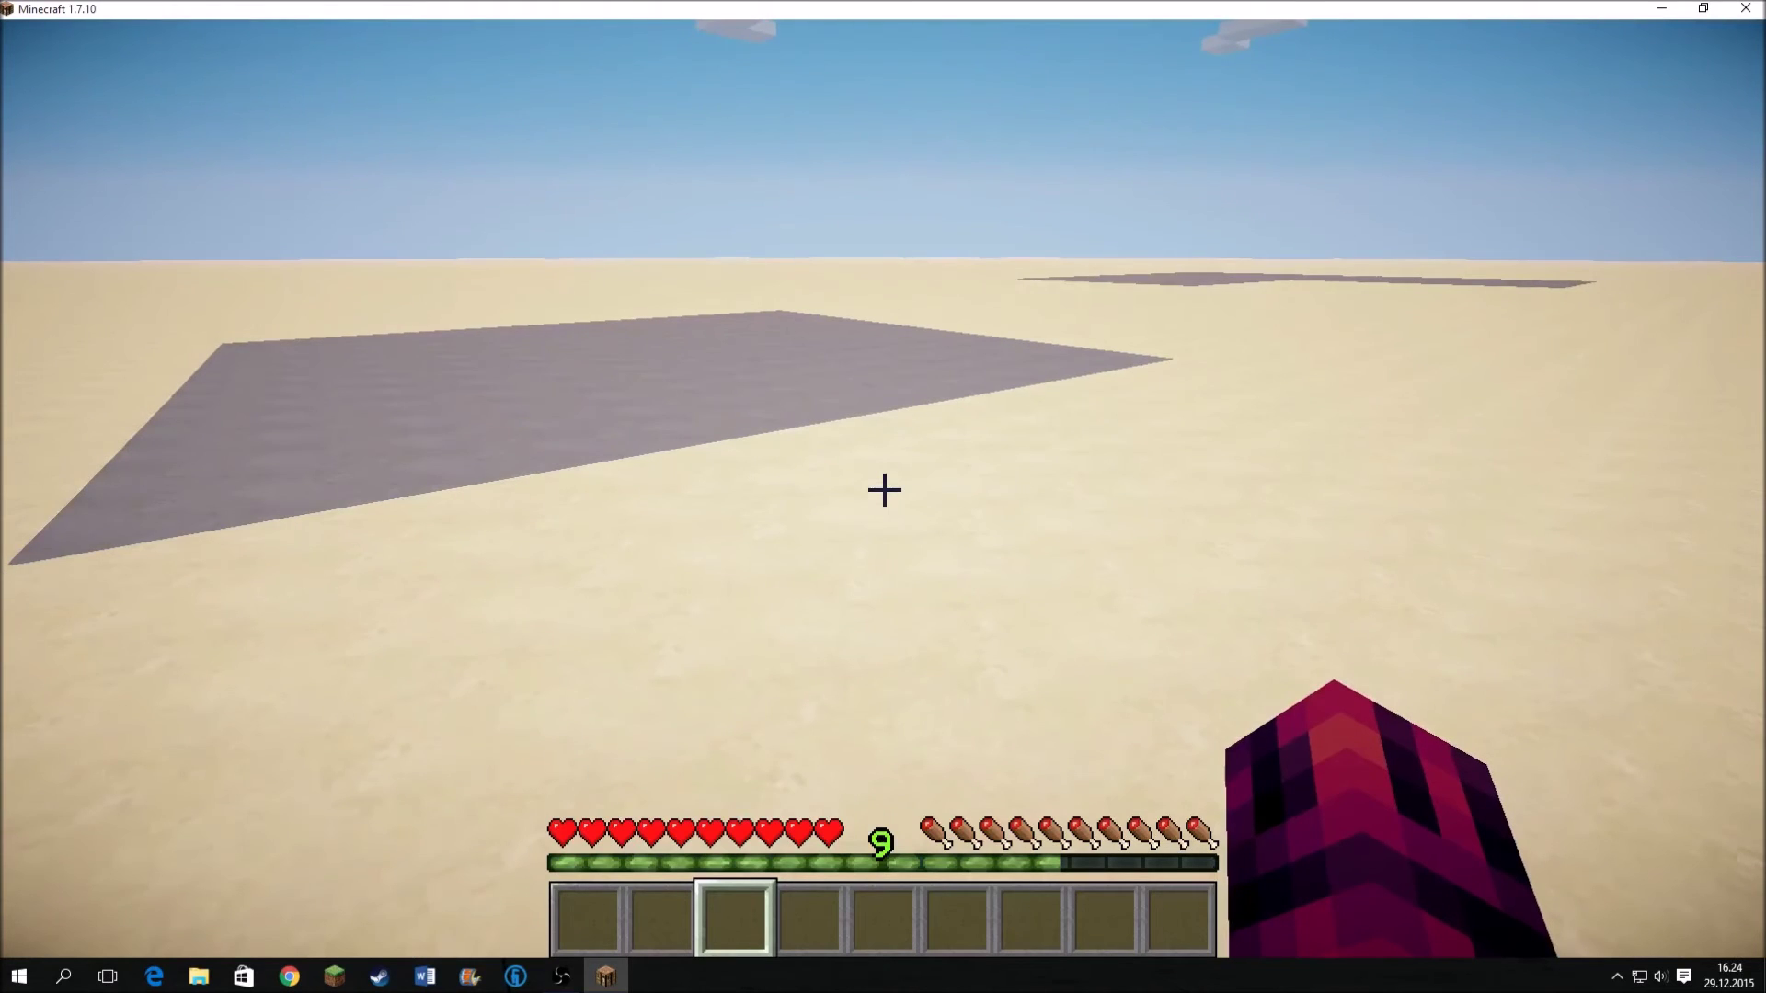
pyautogui.press('h')
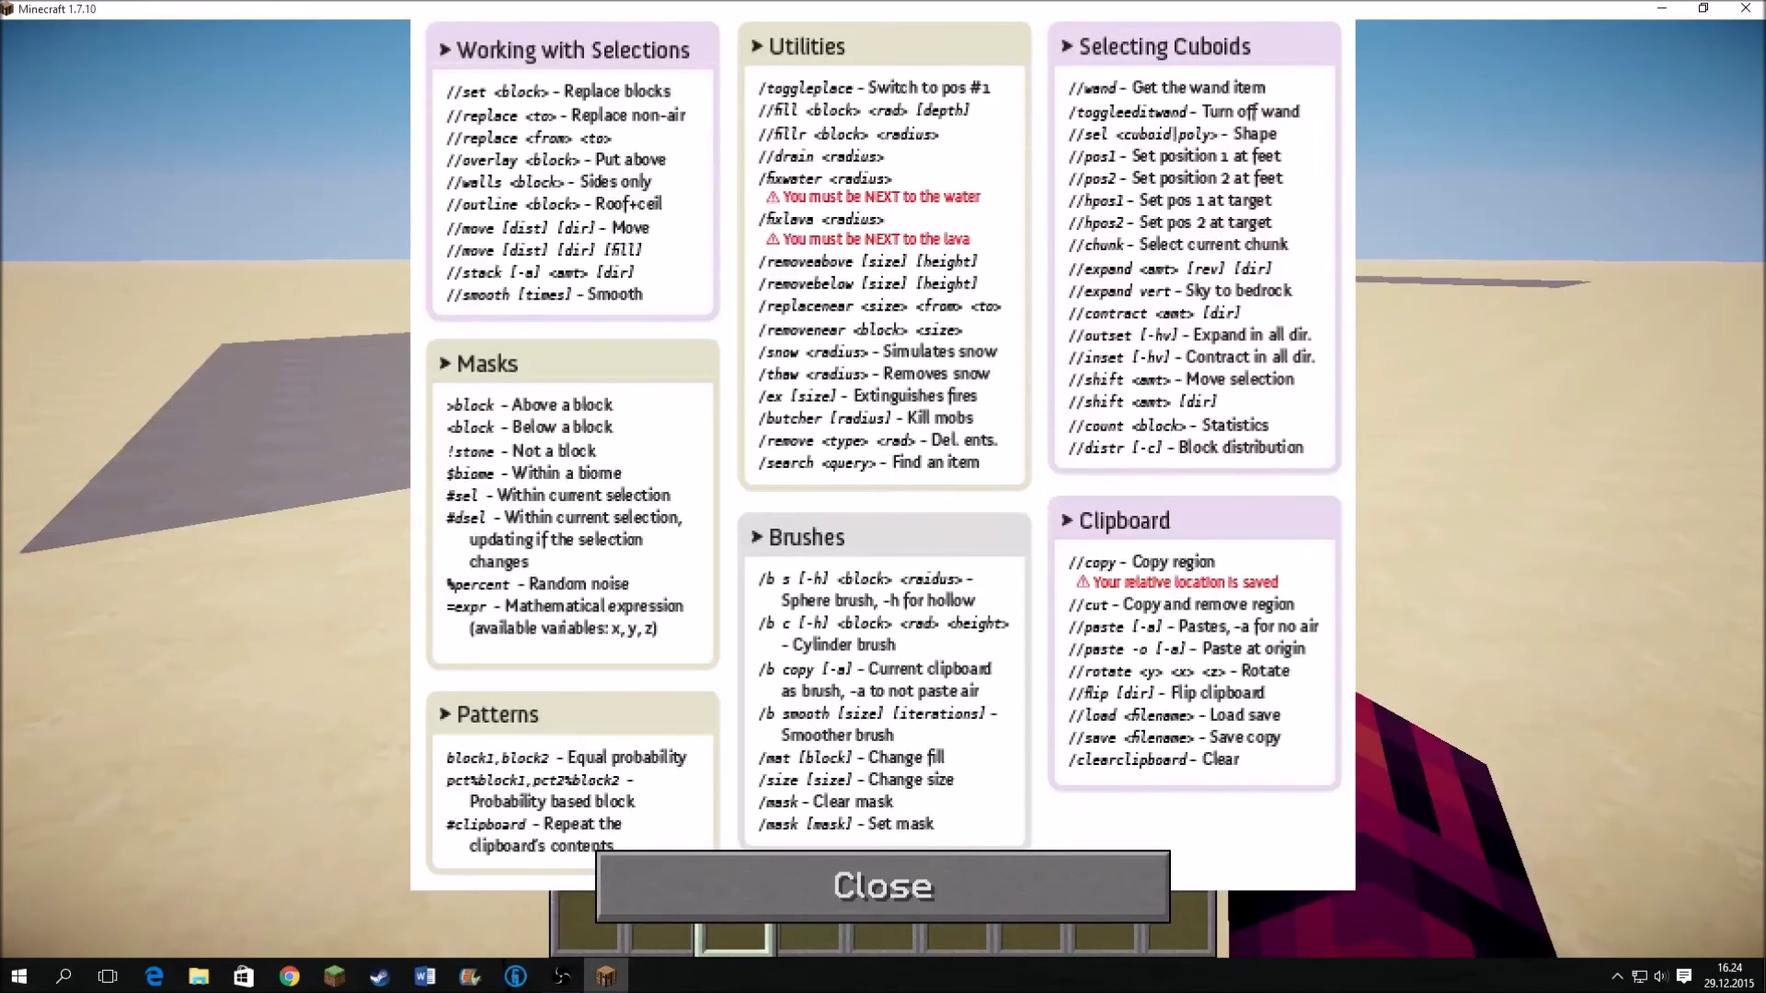
pyautogui.press('Escape')
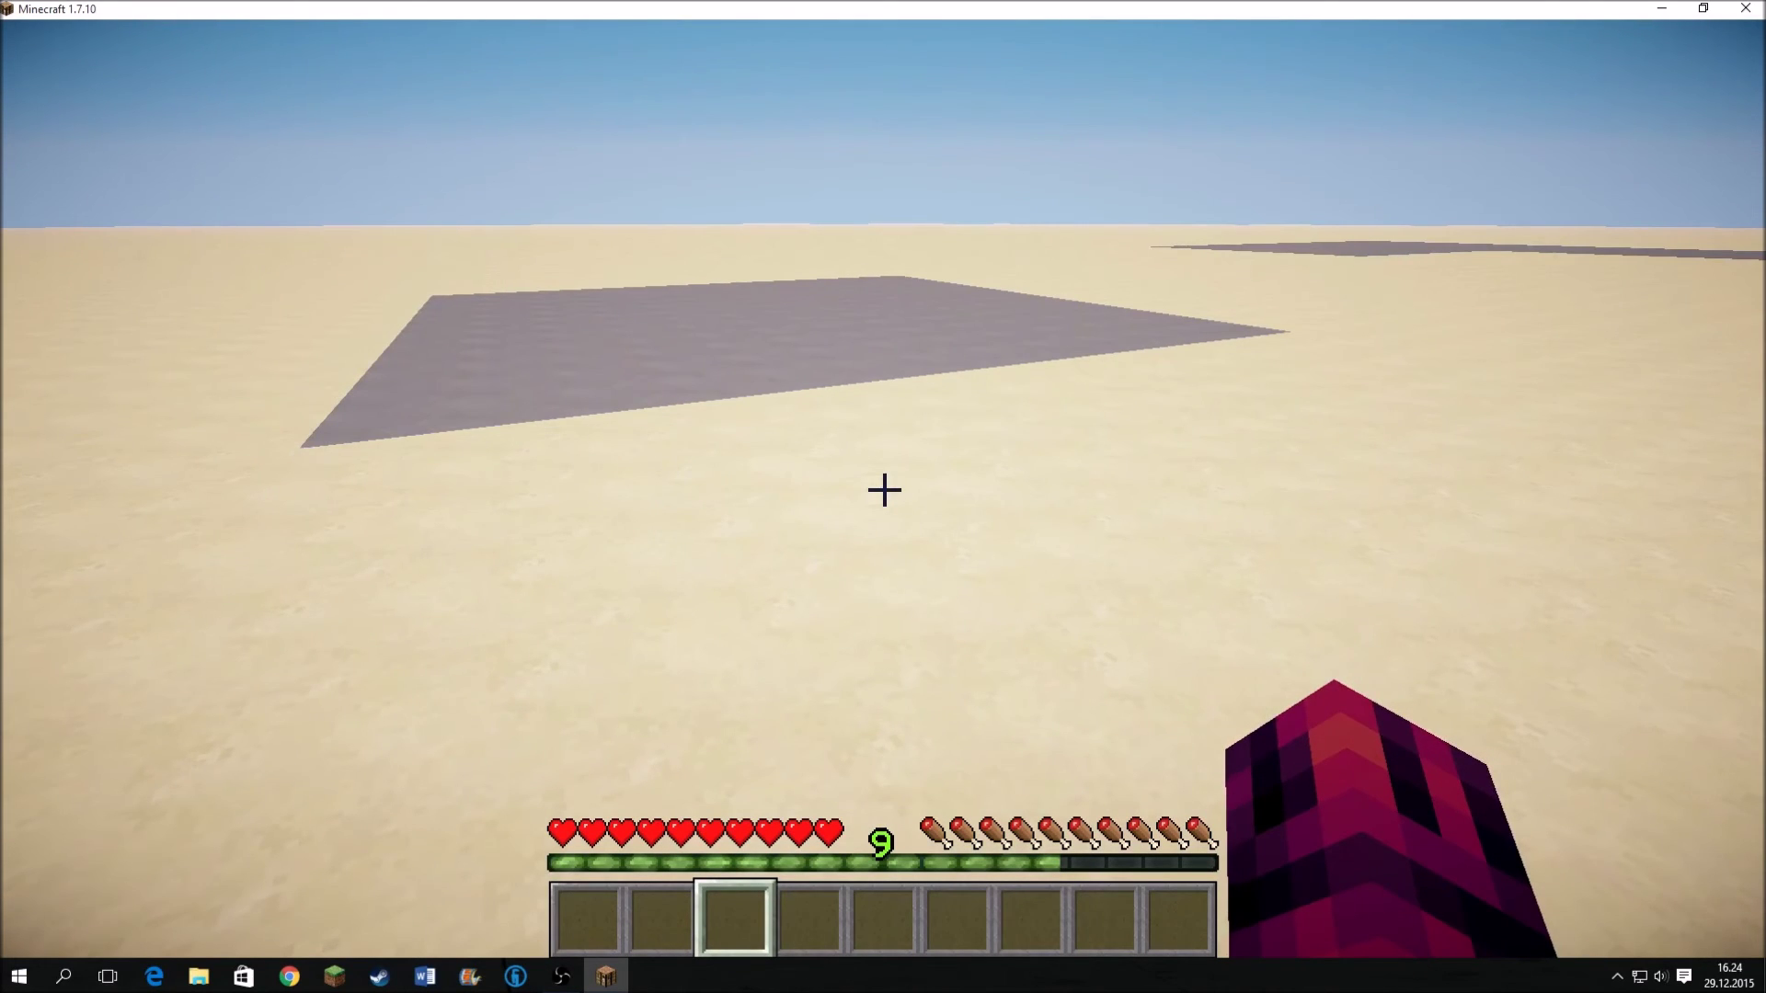
pyautogui.press('t')
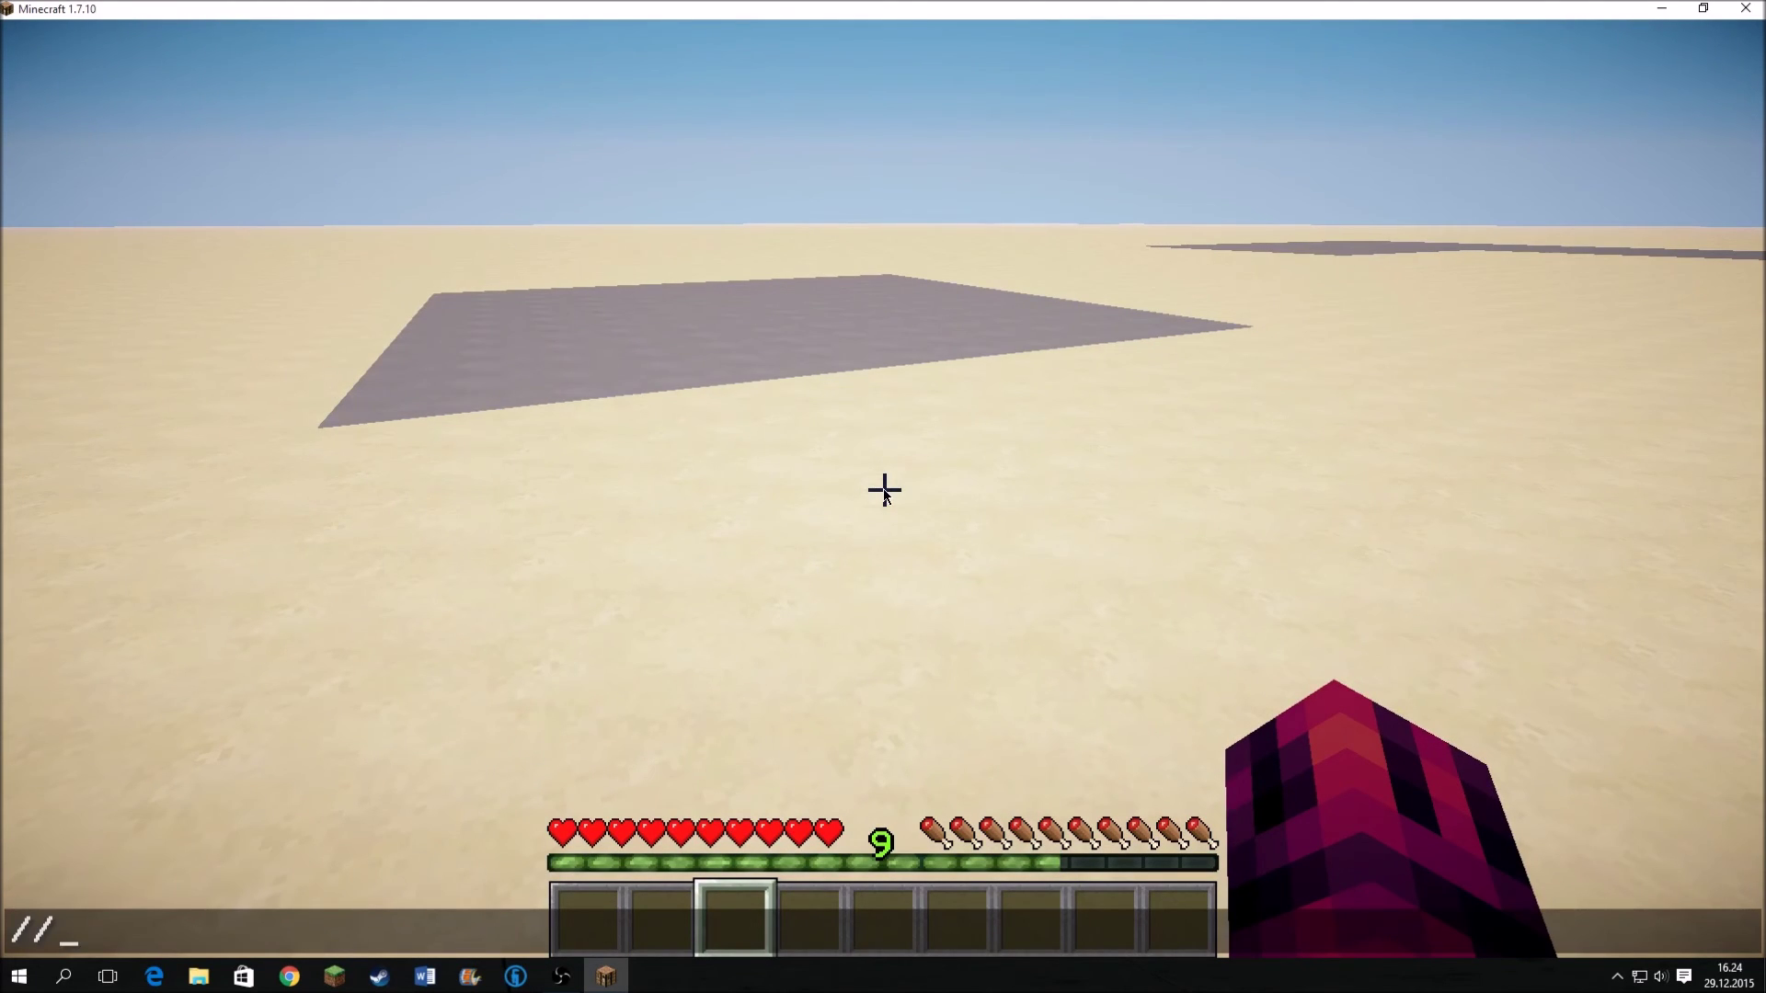
# Get the WorldEdit Wooden Axe with //wand and mark both ends of a sand strip
pyautogui.press('Return')
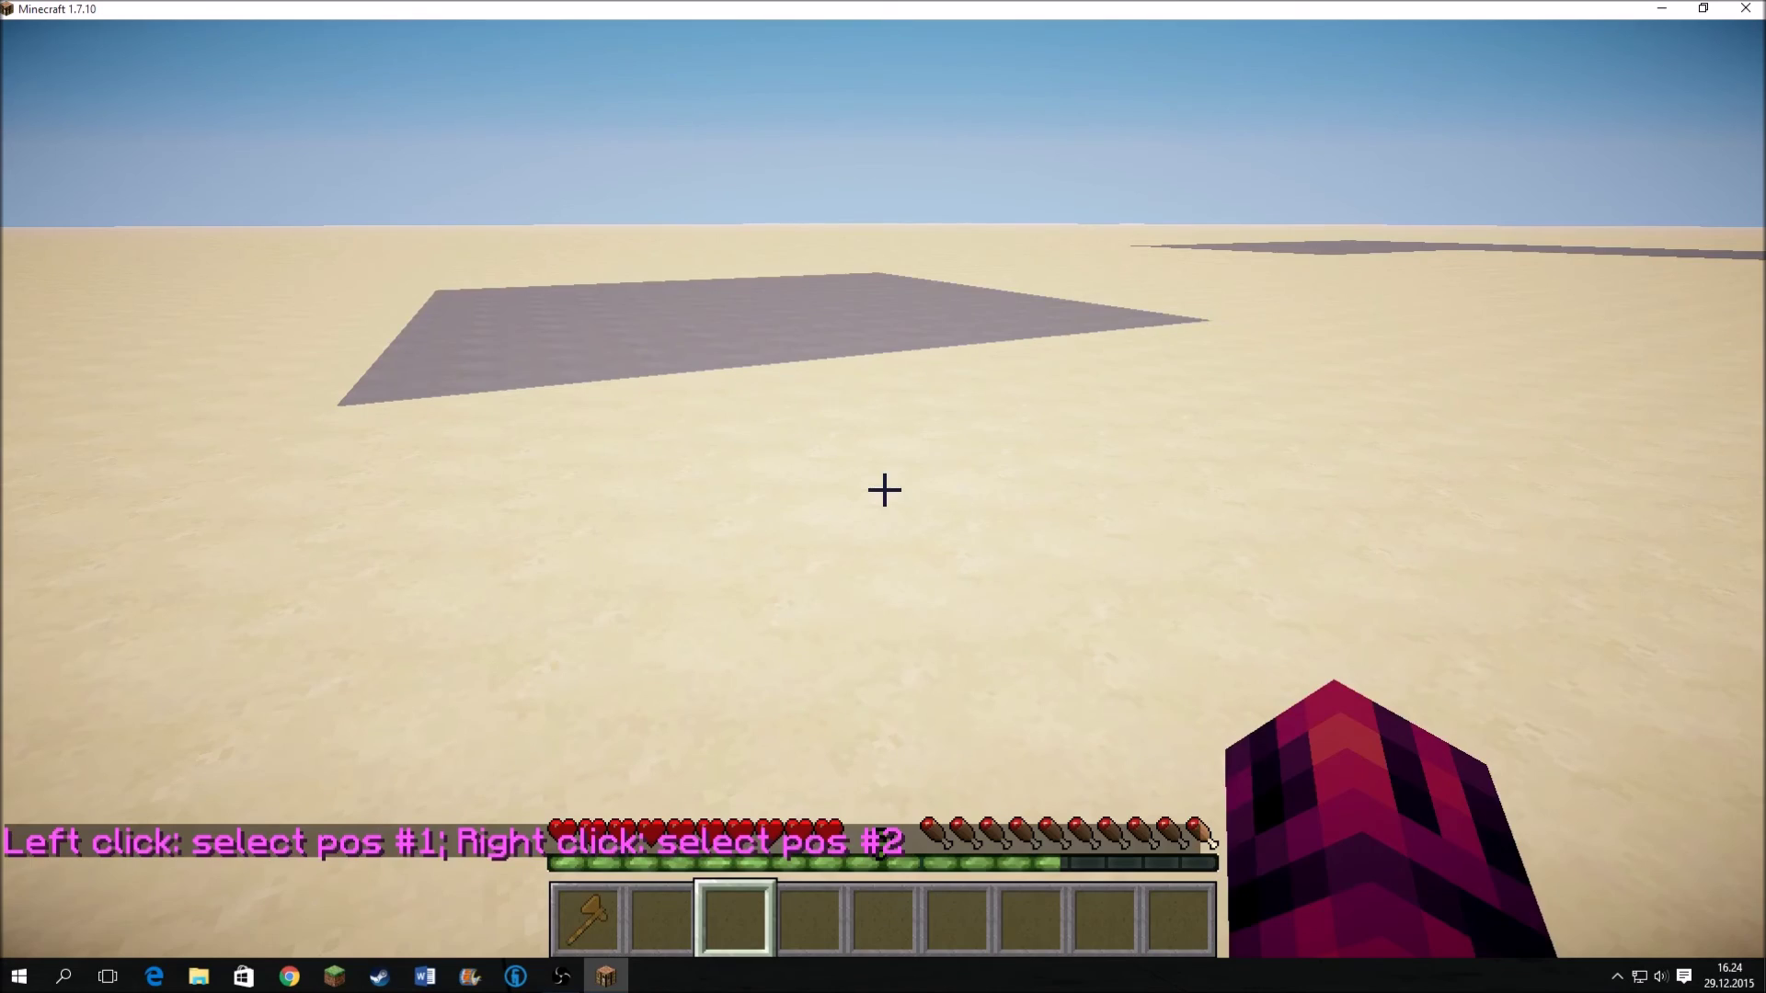
pyautogui.scroll(-7, 883, 497)
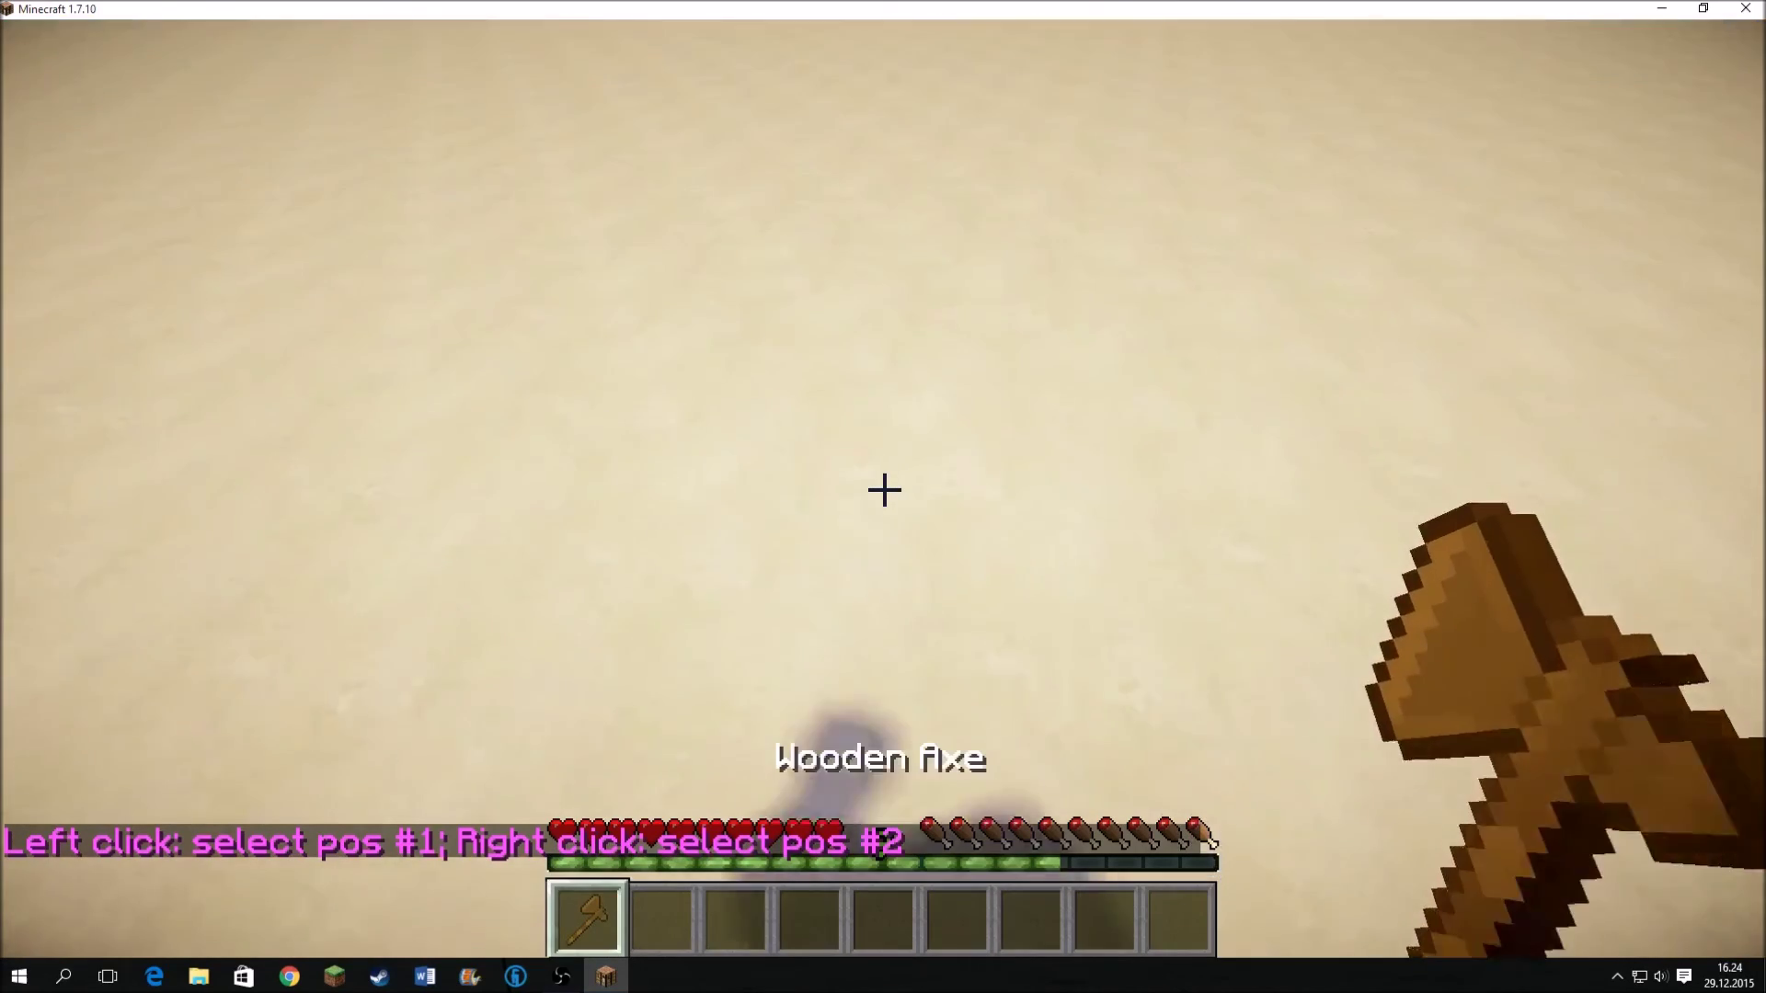
pyautogui.rightClick(884, 490)
pyautogui.press('w')
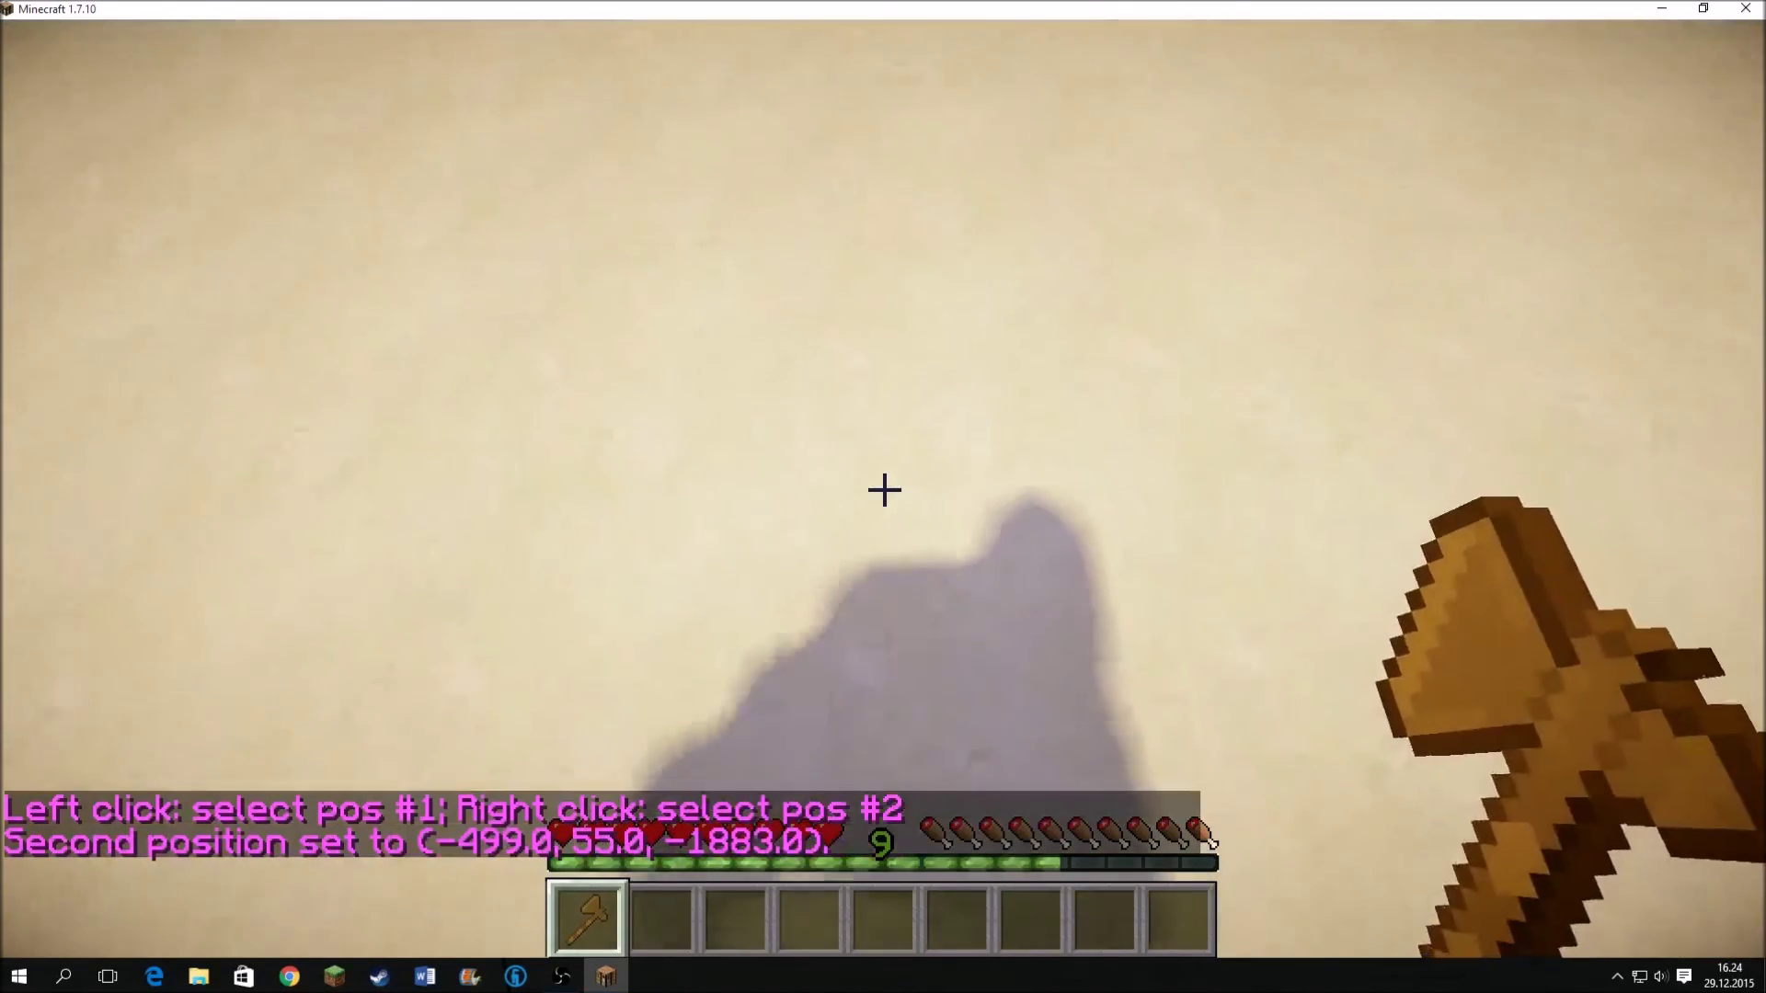
pyautogui.click(884, 491)
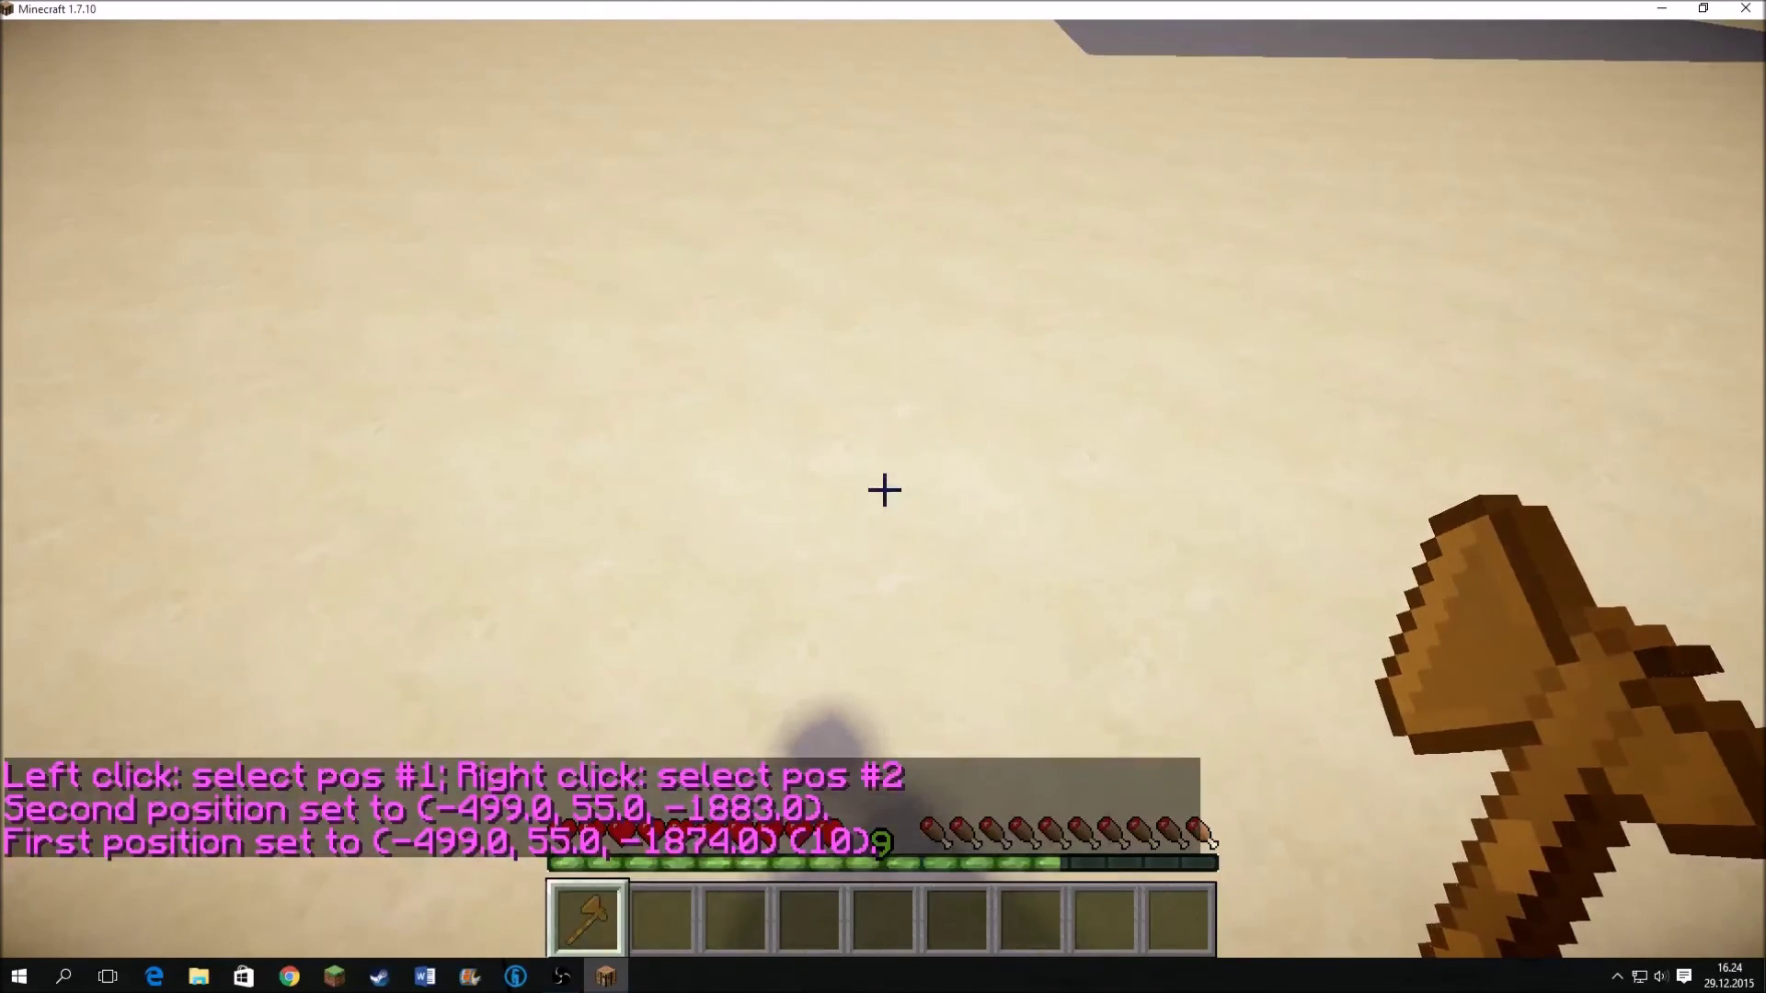
# Run //set air to clear the 10 selected blocks, then walk along the trench
pyautogui.press('t')
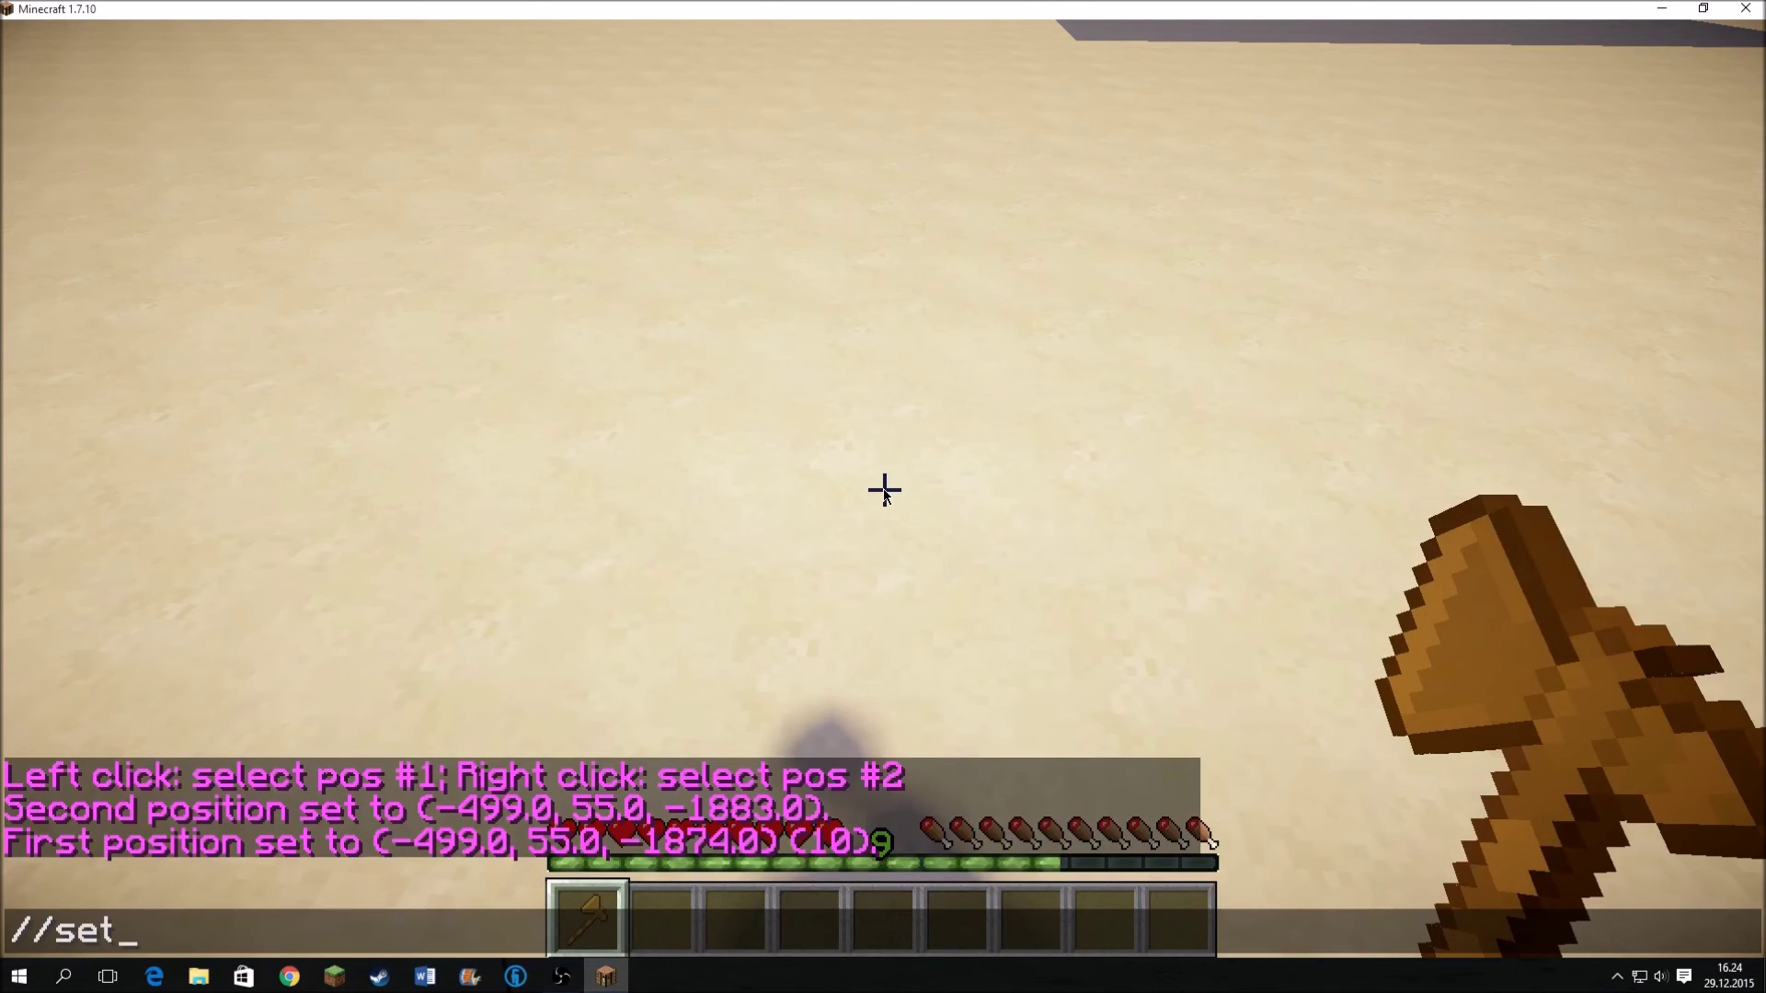
pyautogui.press('Return')
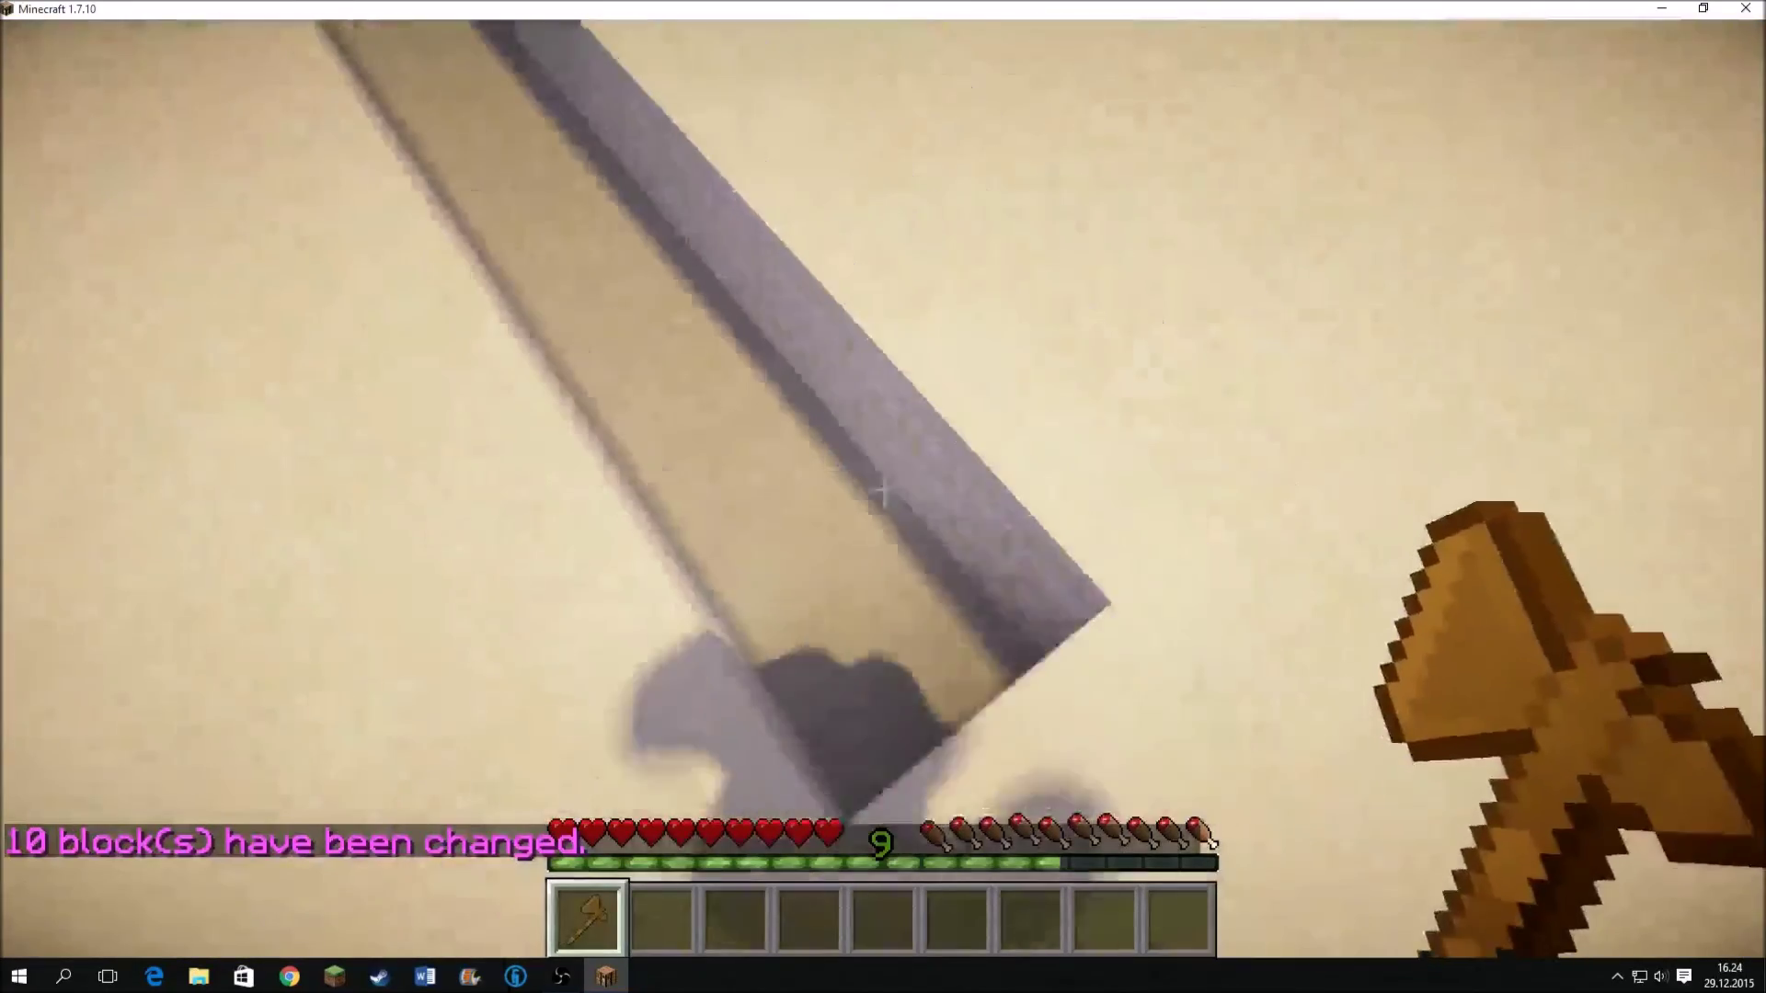
pyautogui.press('w')
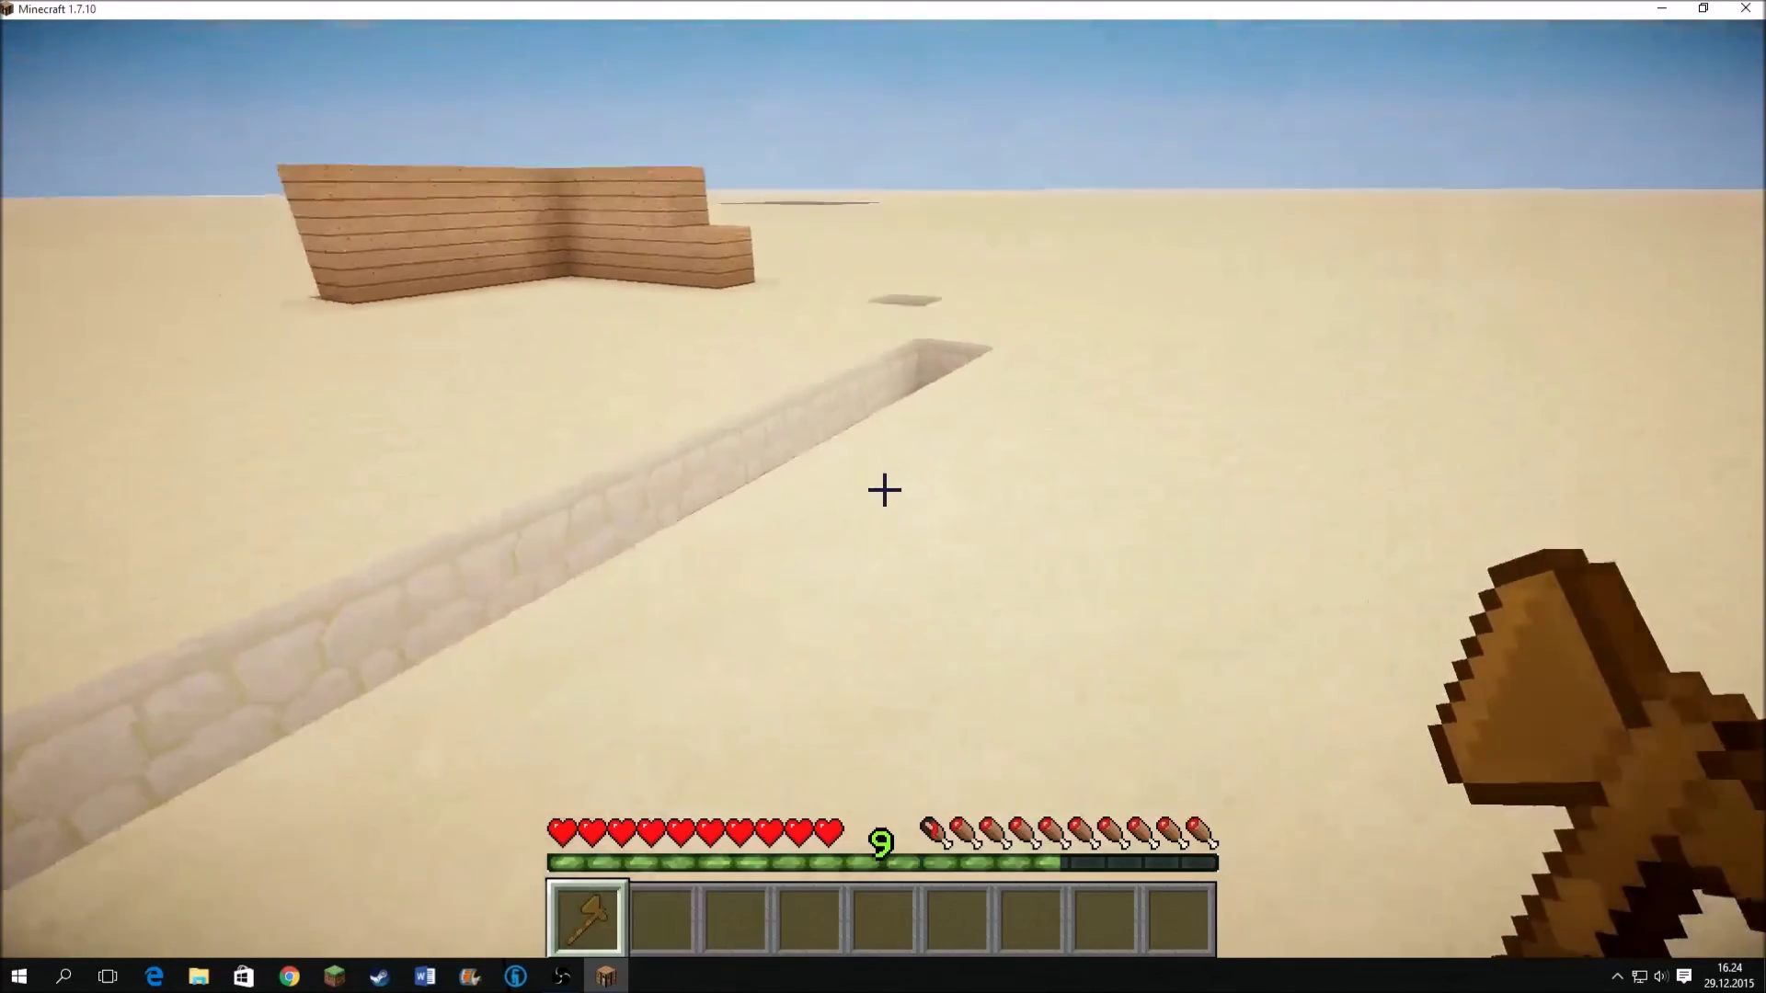
pyautogui.press('w')
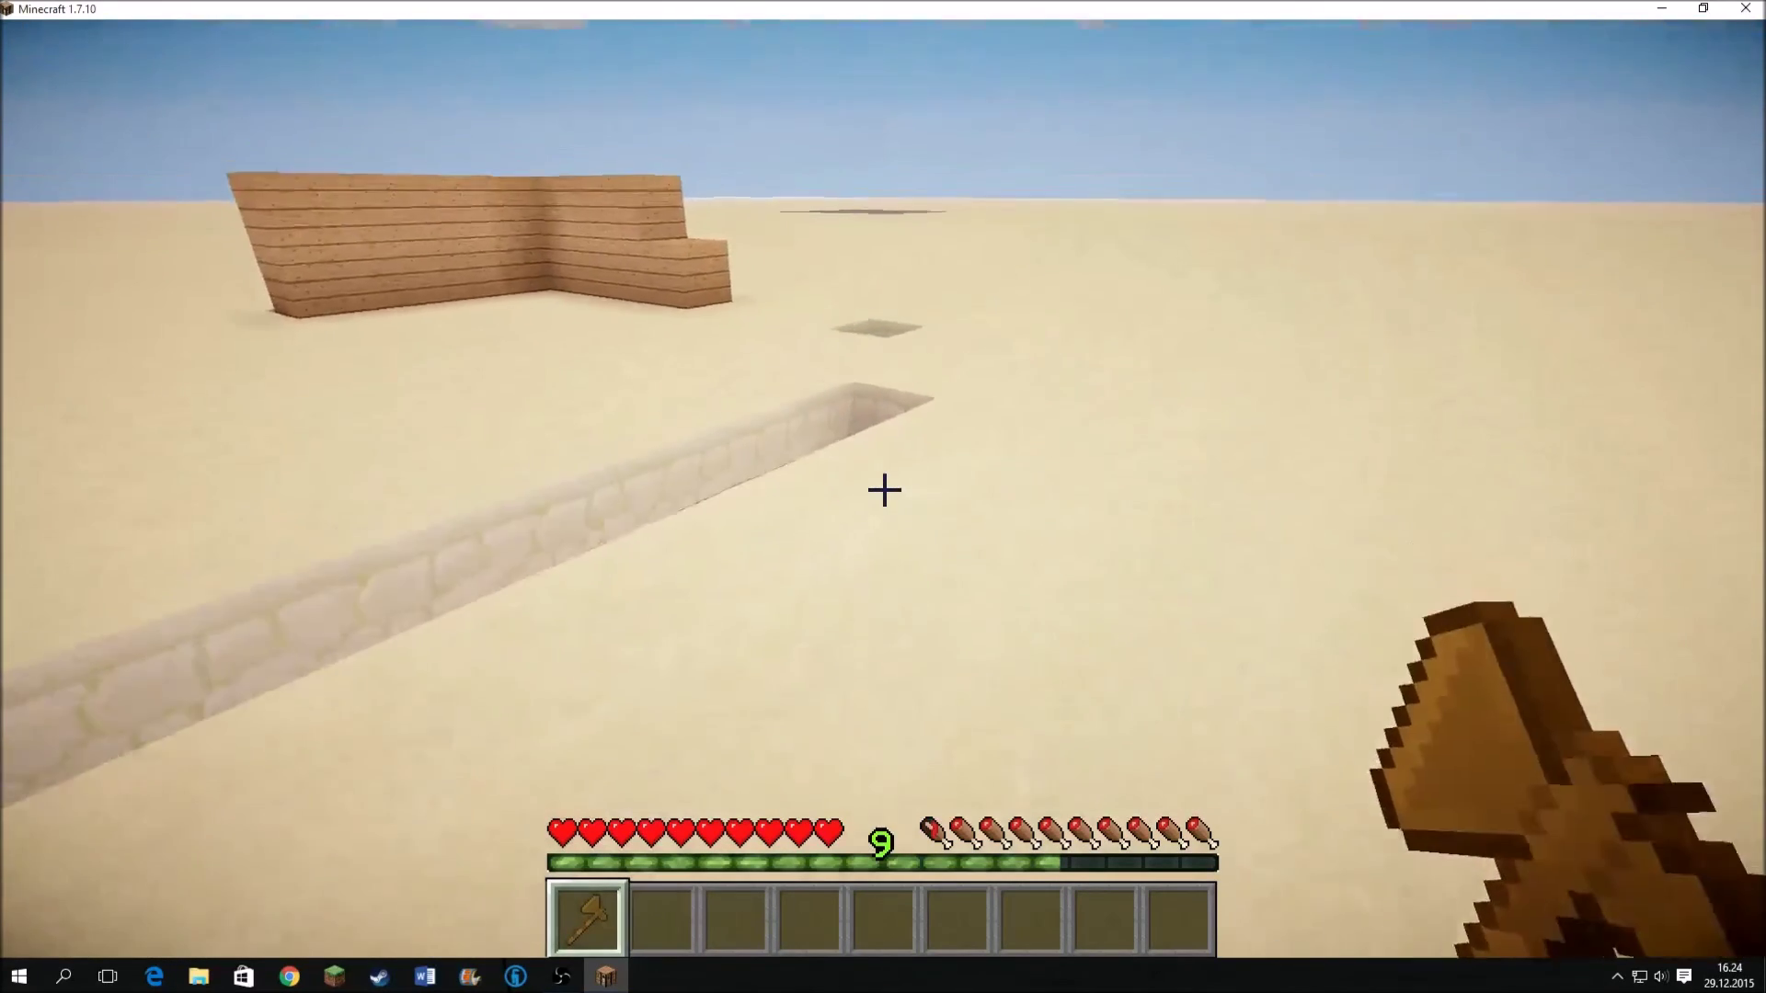